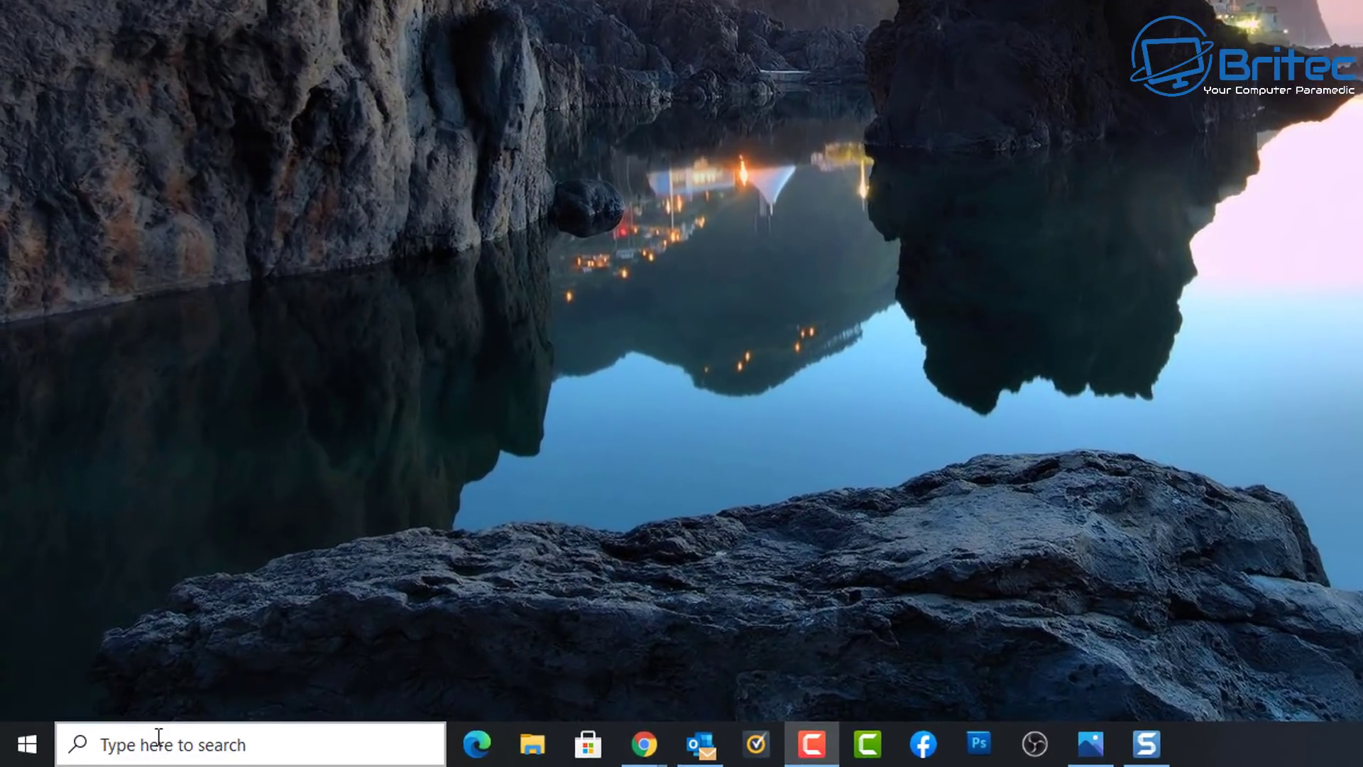
# Step: Find the Troubleshoot settings through Windows search and open the list of additional troubleshooters
pyautogui.click(100, 753)
pyautogui.write('troubl')
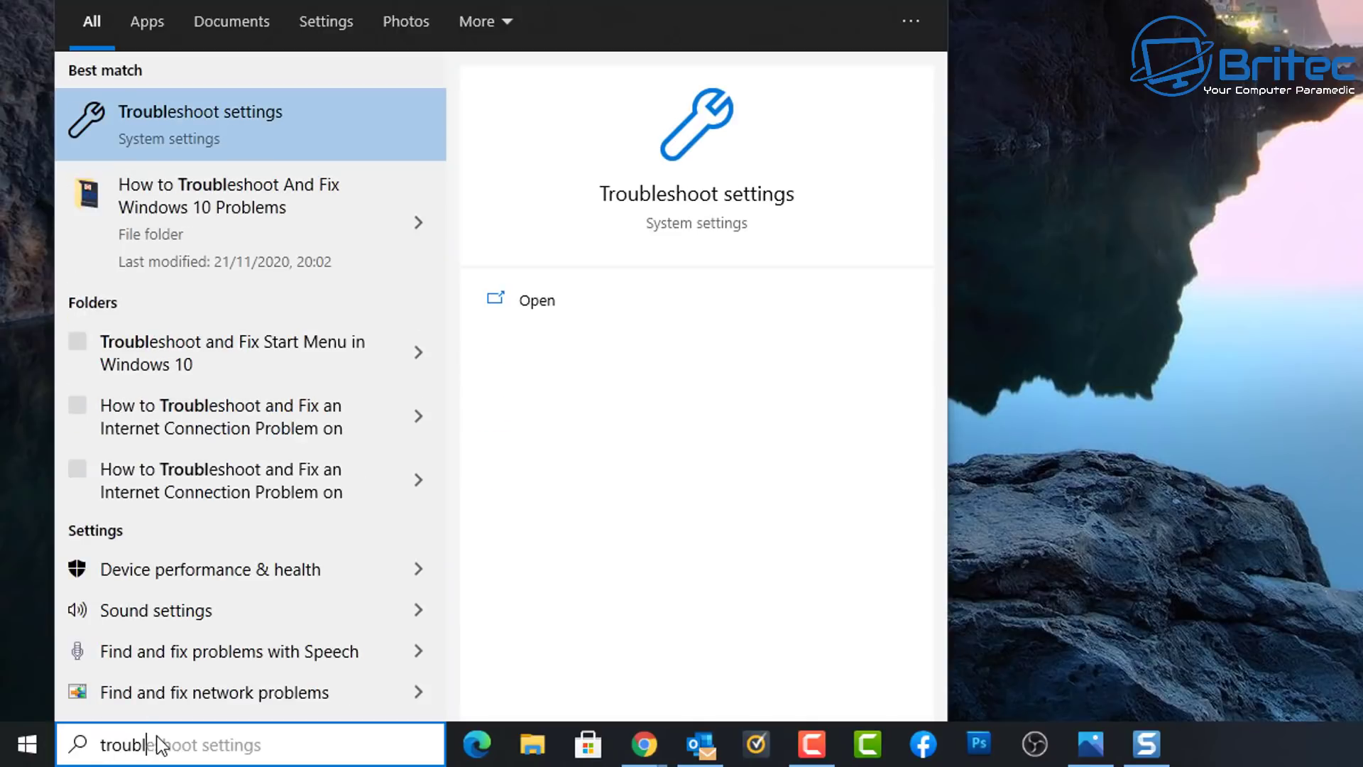
pyautogui.write('eshoot')
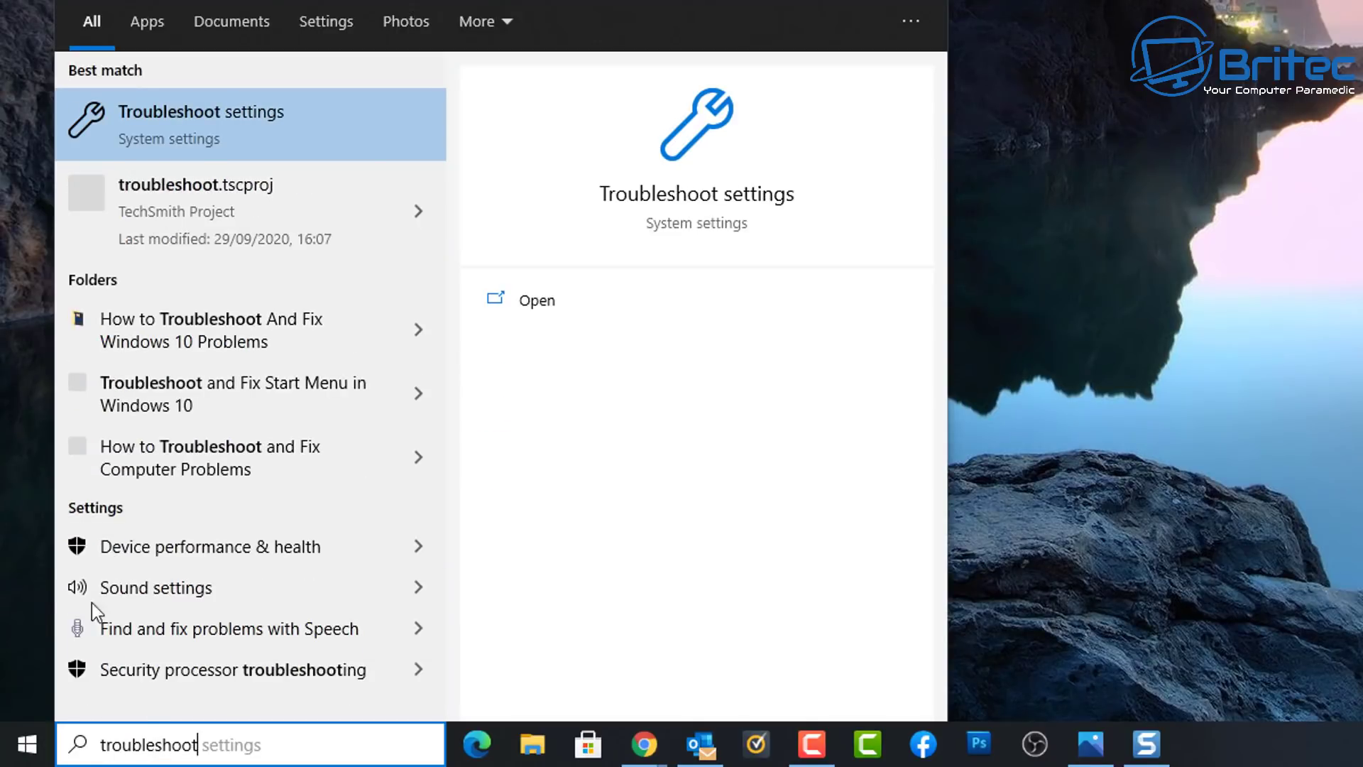
pyautogui.click(290, 118)
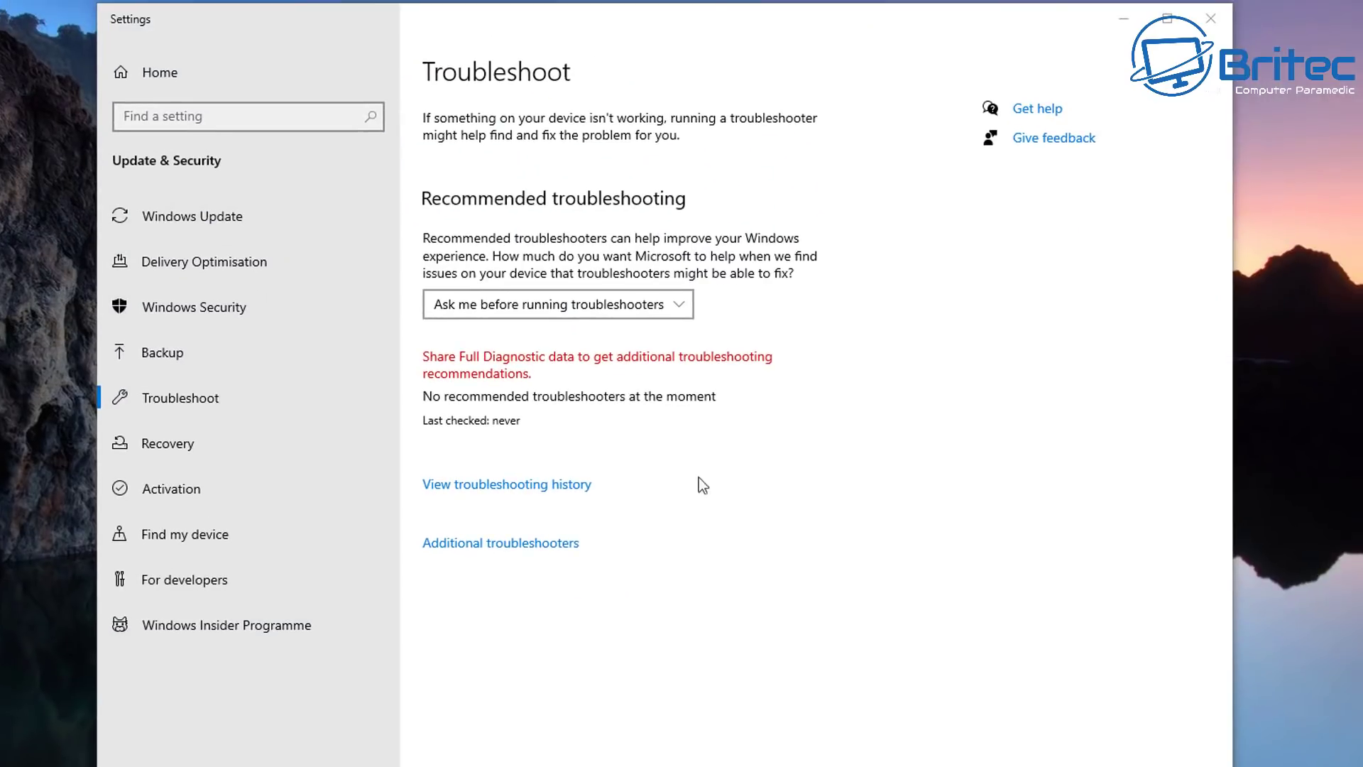
pyautogui.click(481, 545)
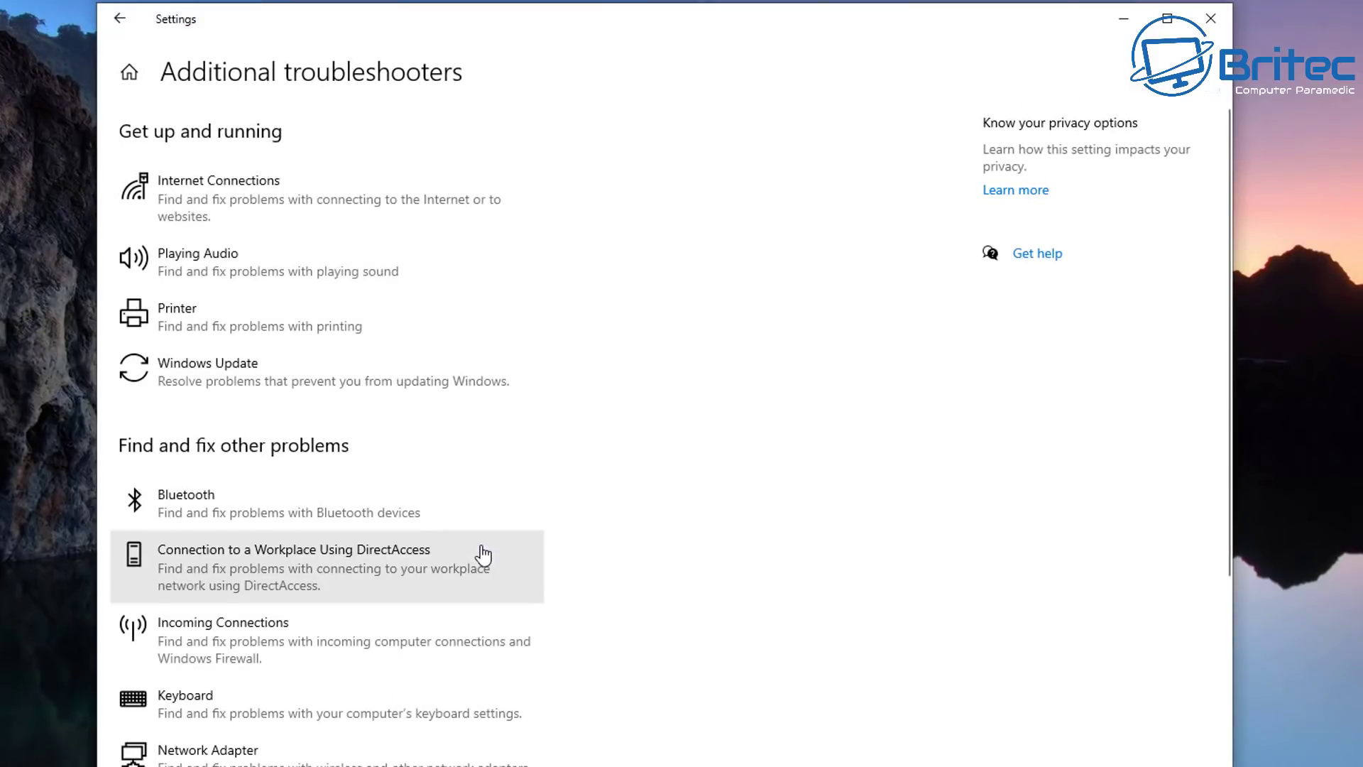
# Step: Look through the additional troubleshooters and run the Windows Update troubleshooter
pyautogui.scroll(-2, 293, 398)
pyautogui.scroll(-5, 297, 410)
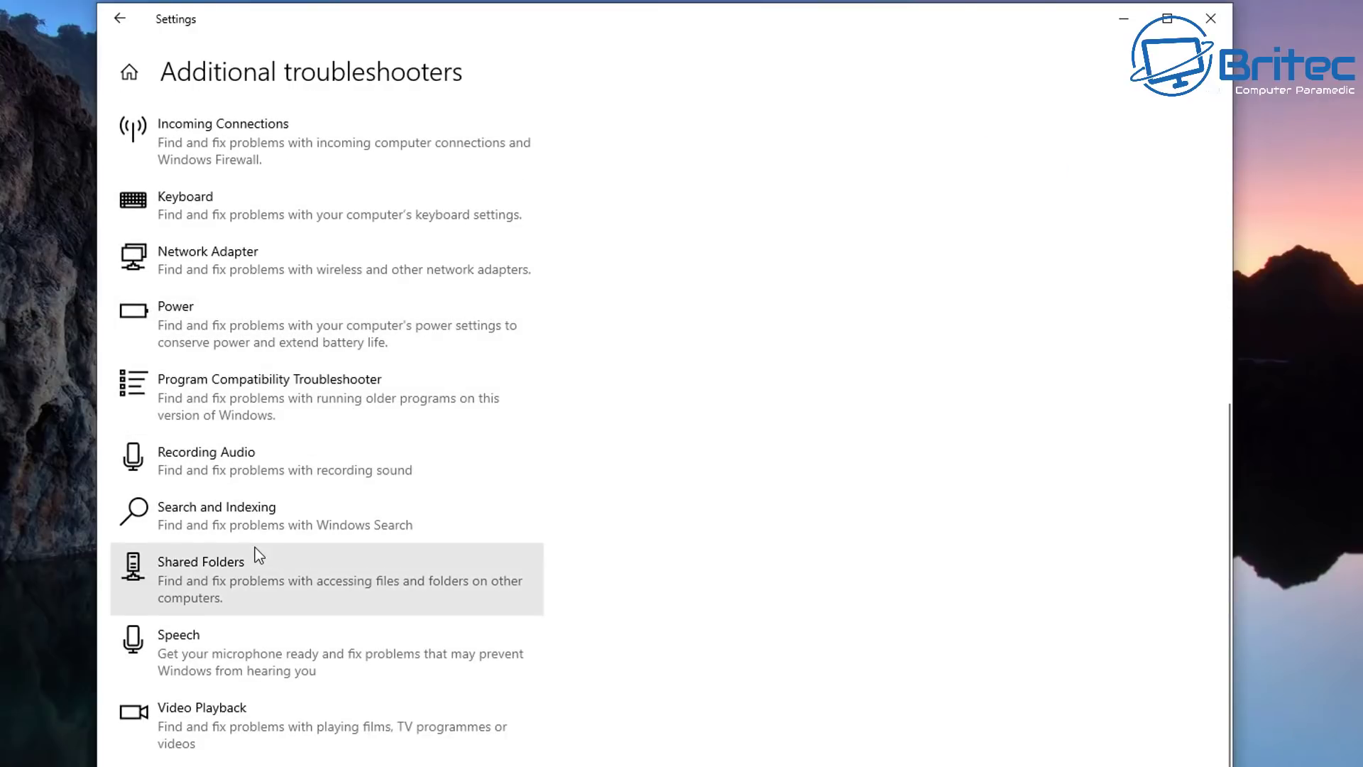
pyautogui.scroll(7, 254, 548)
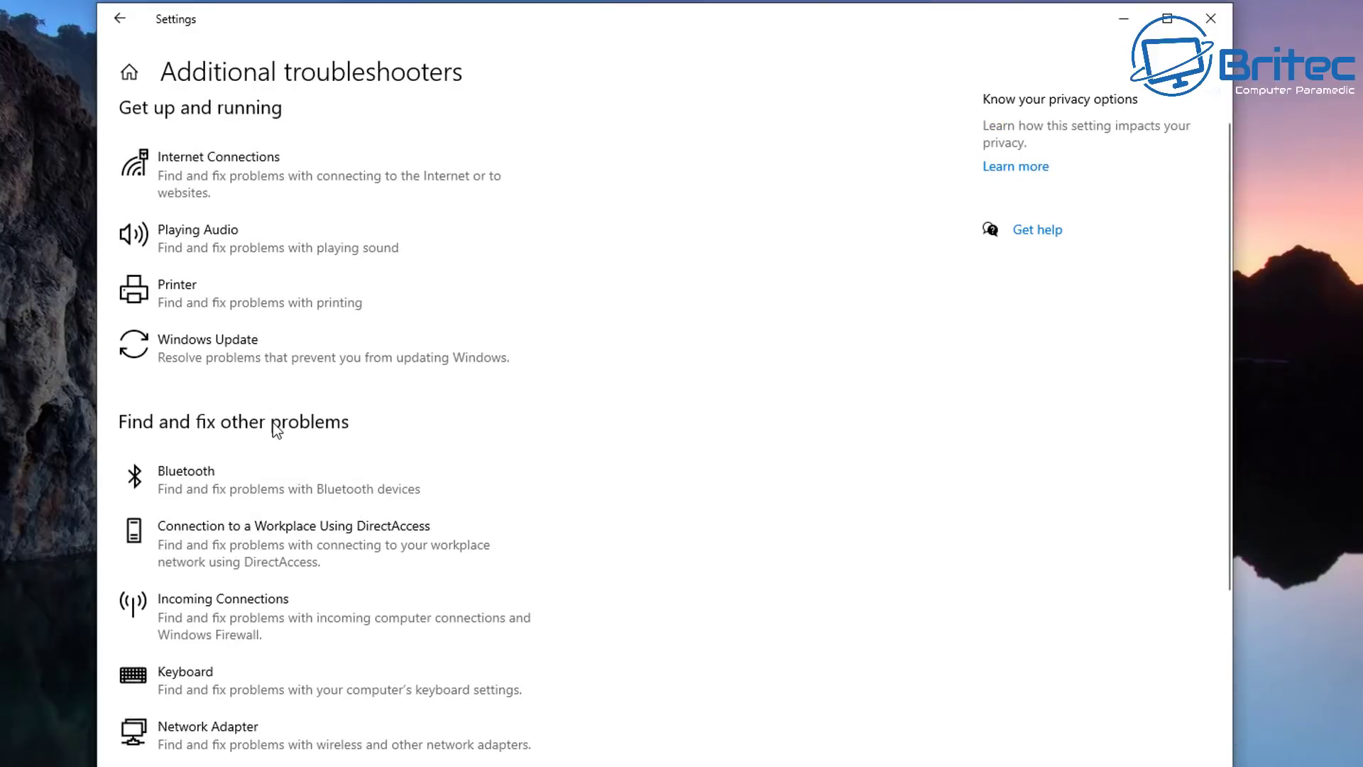
pyautogui.click(262, 347)
pyautogui.click(434, 409)
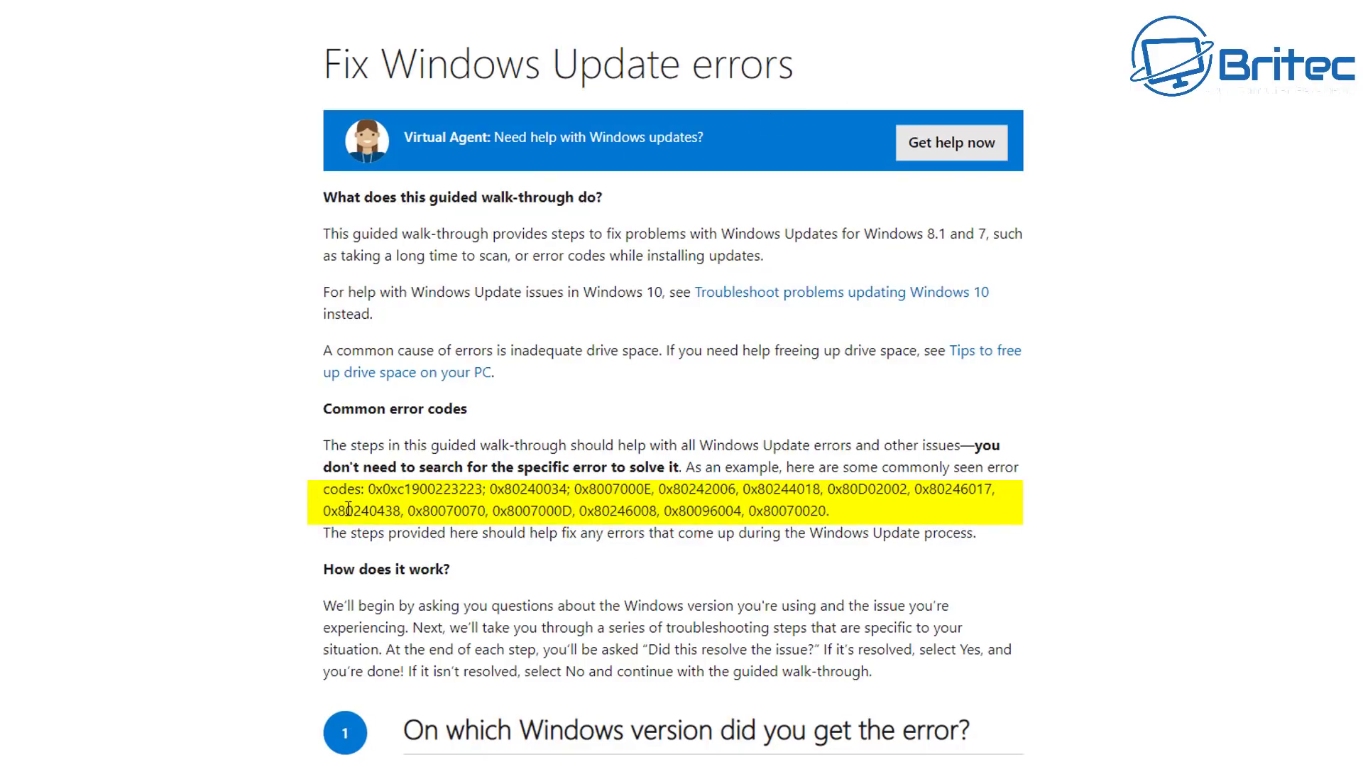
# Step: Highlight the commonly seen error codes in the Fix Windows Update errors guide, and clear the selection
pyautogui.moveTo(833, 512); pyautogui.dragTo(368, 489)
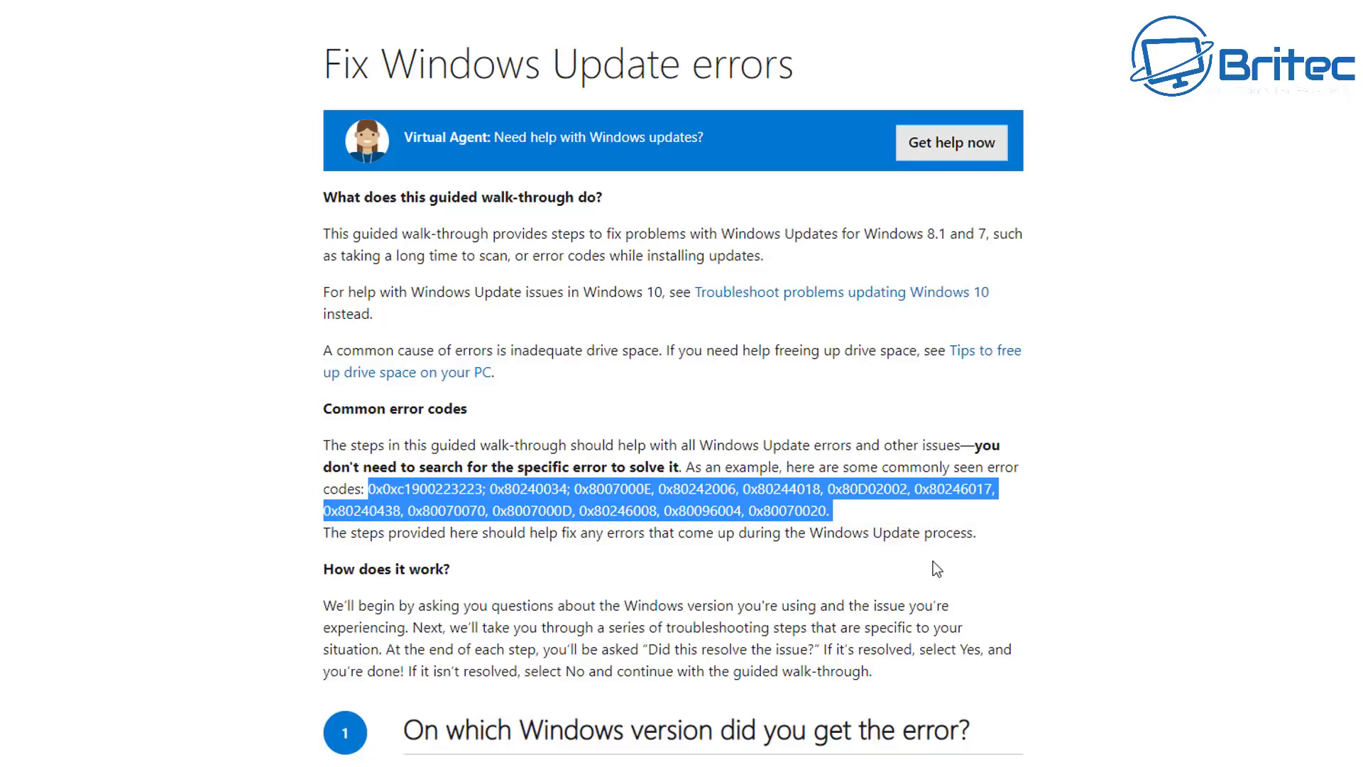
pyautogui.click(1014, 529)
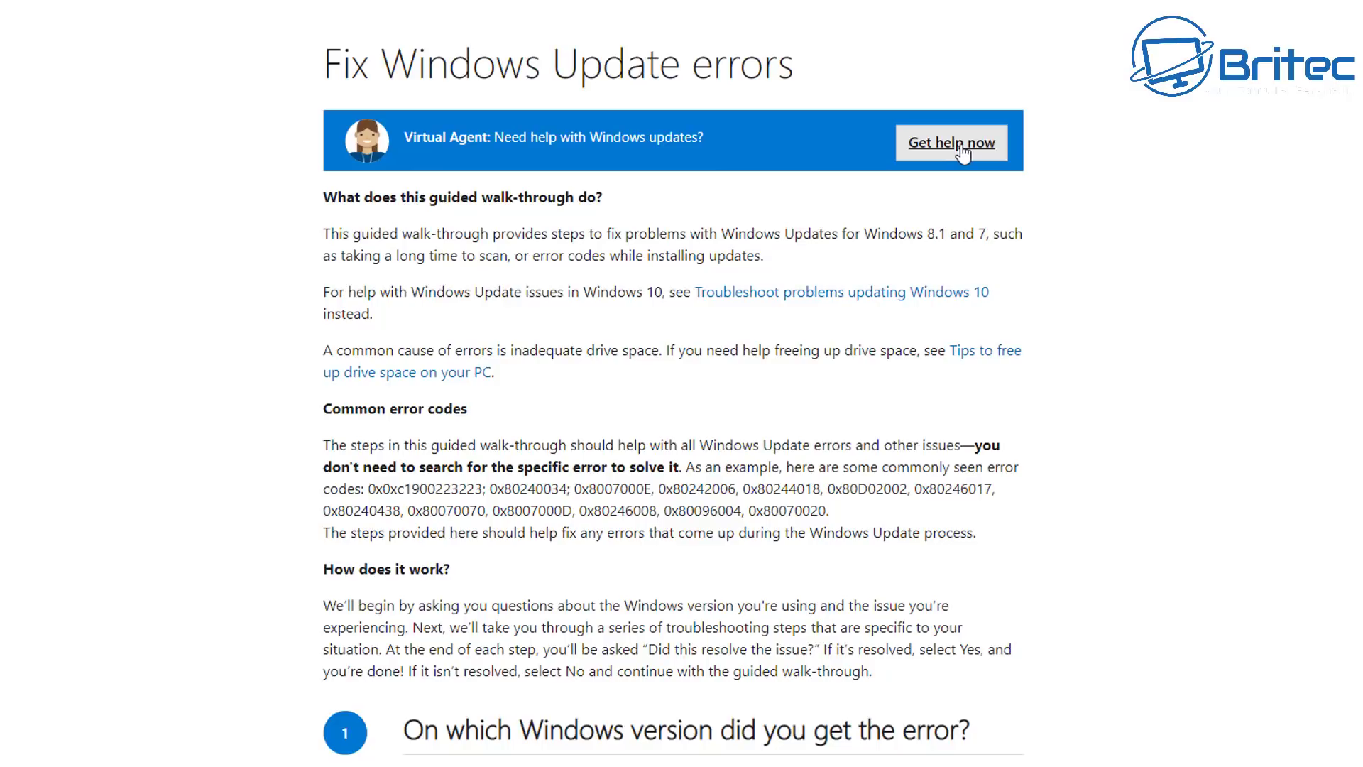
# Step: Choose Windows 10 as the version with the error and open the linked article on troubleshooting Windows 10 update problems
pyautogui.scroll(-5, 1029, 484)
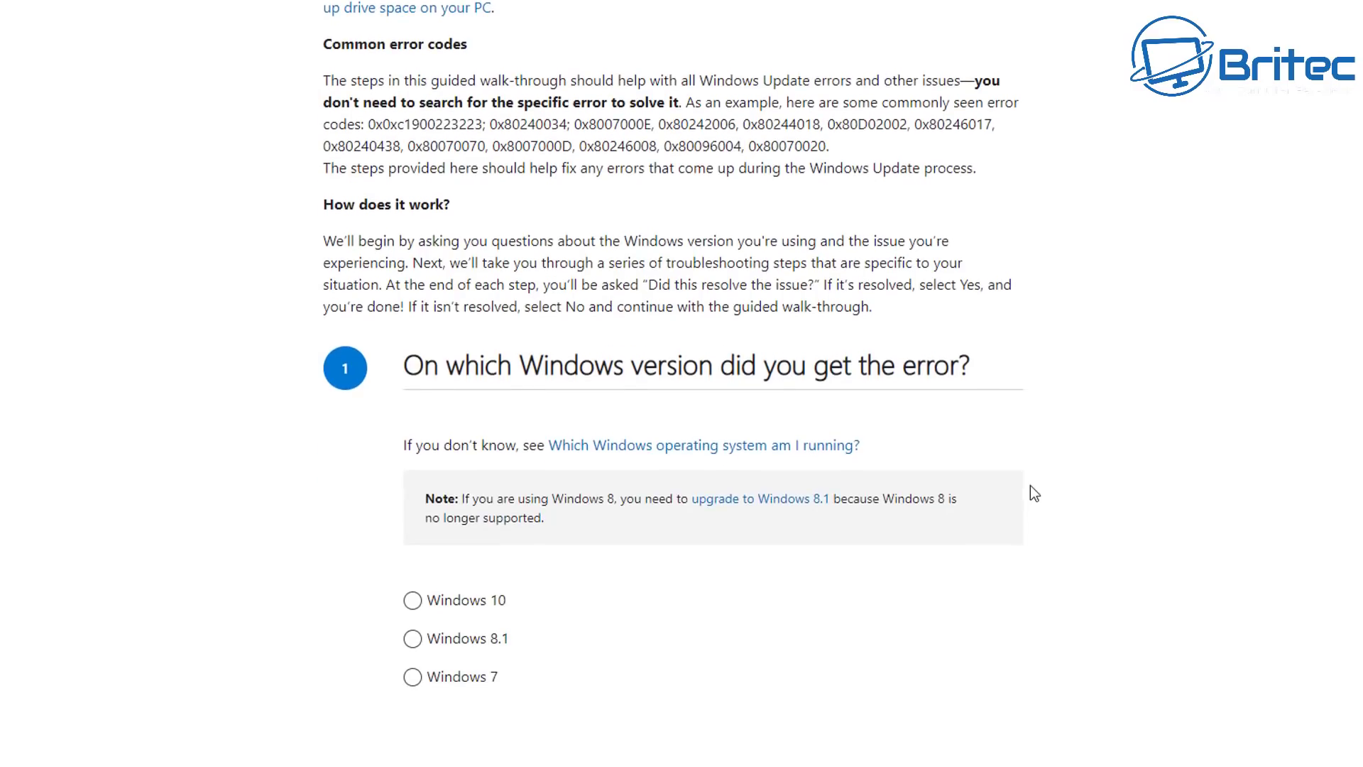
pyautogui.click(413, 601)
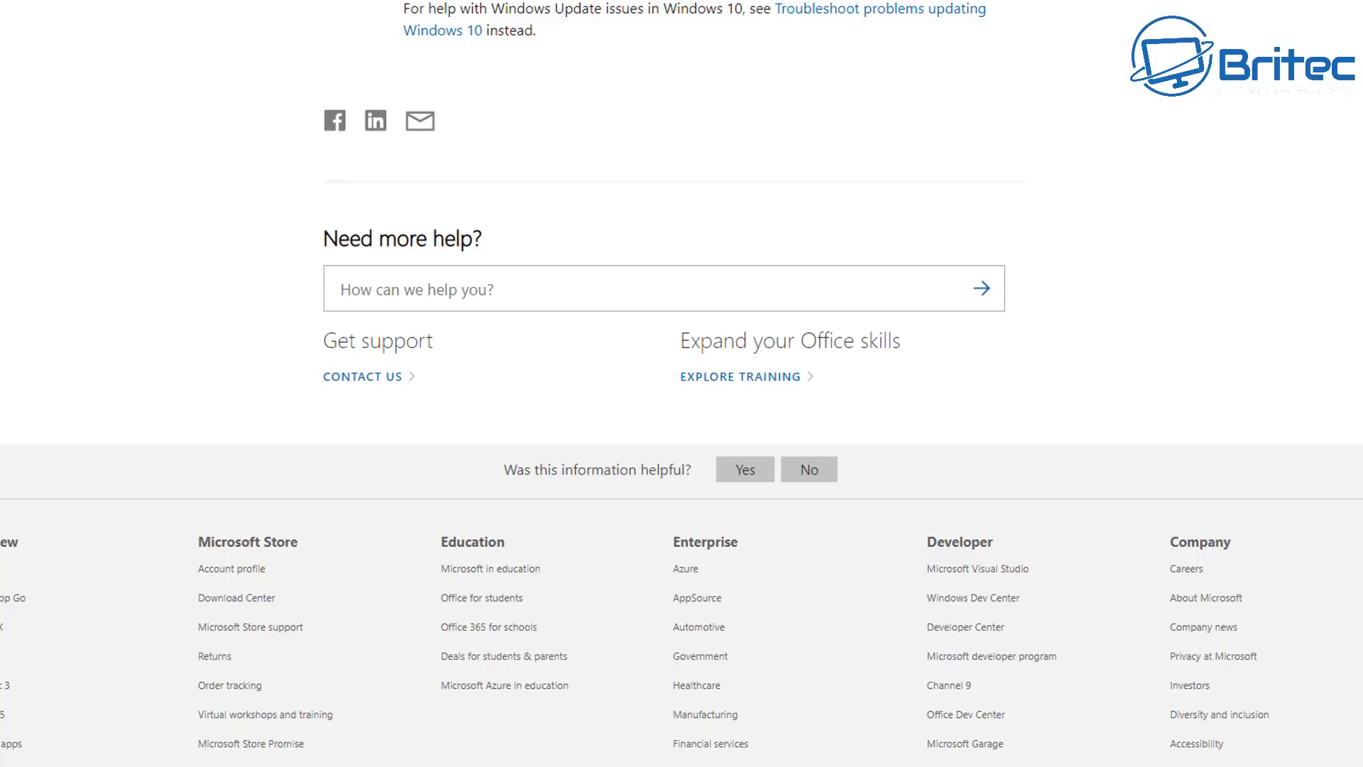
pyautogui.click(932, 14)
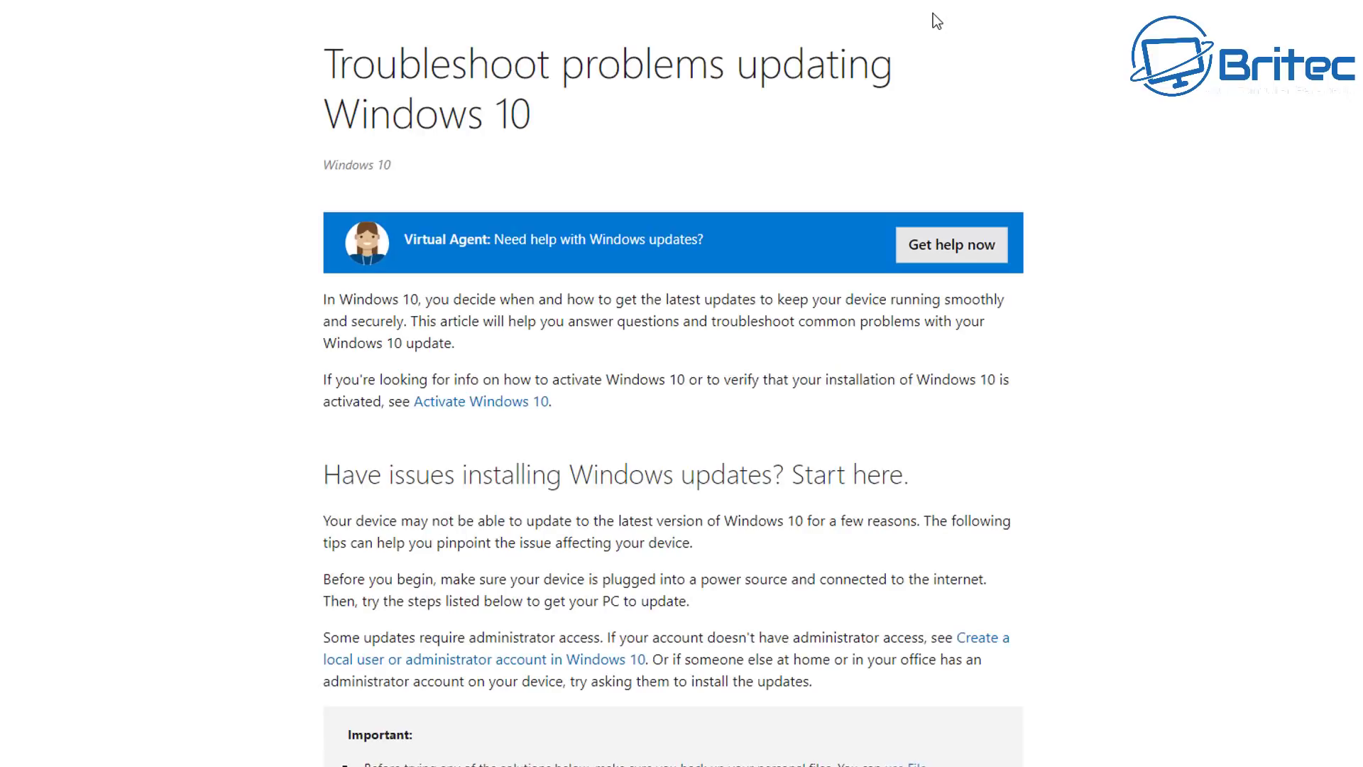
# Step: Examine the article's update tips, including the section on freeing up drive space, and collapse that section again
pyautogui.scroll(-3, 1281, 456)
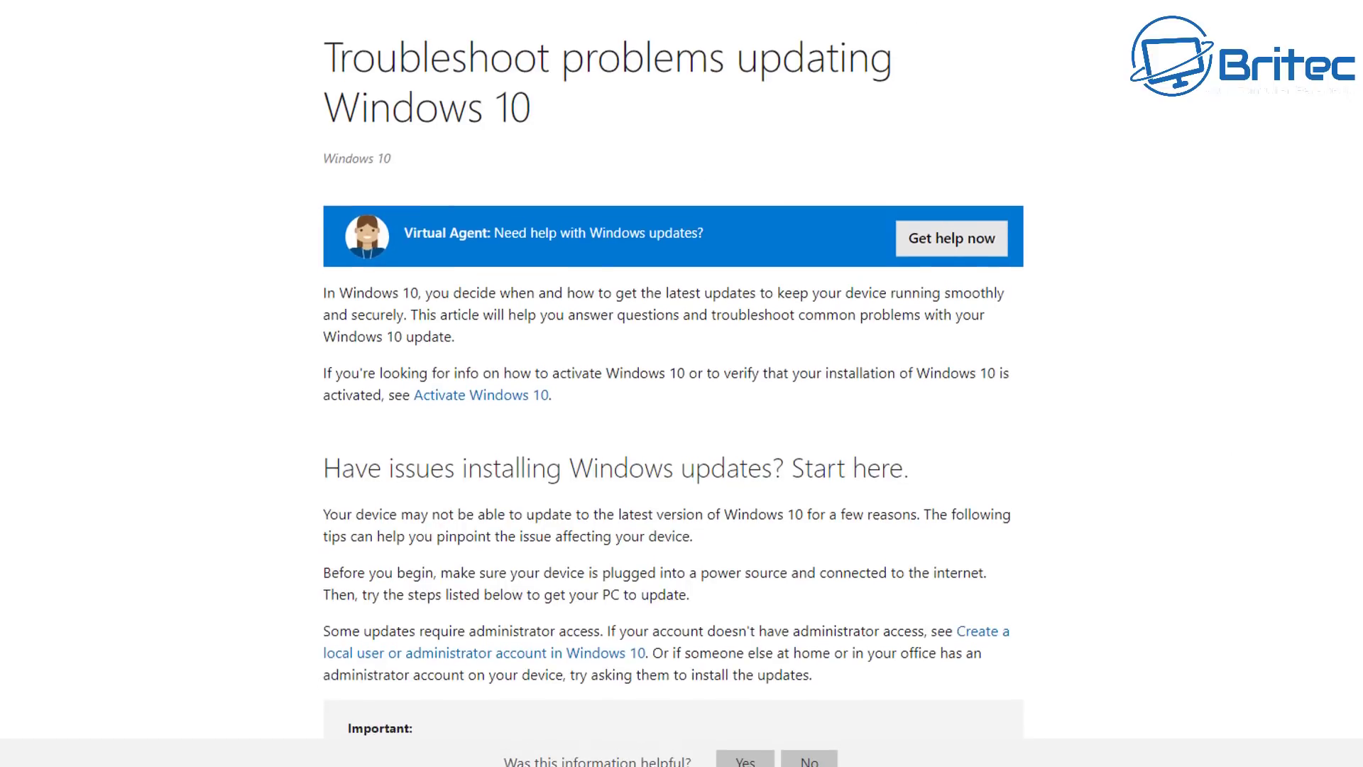
pyautogui.scroll(-5, 673, 378)
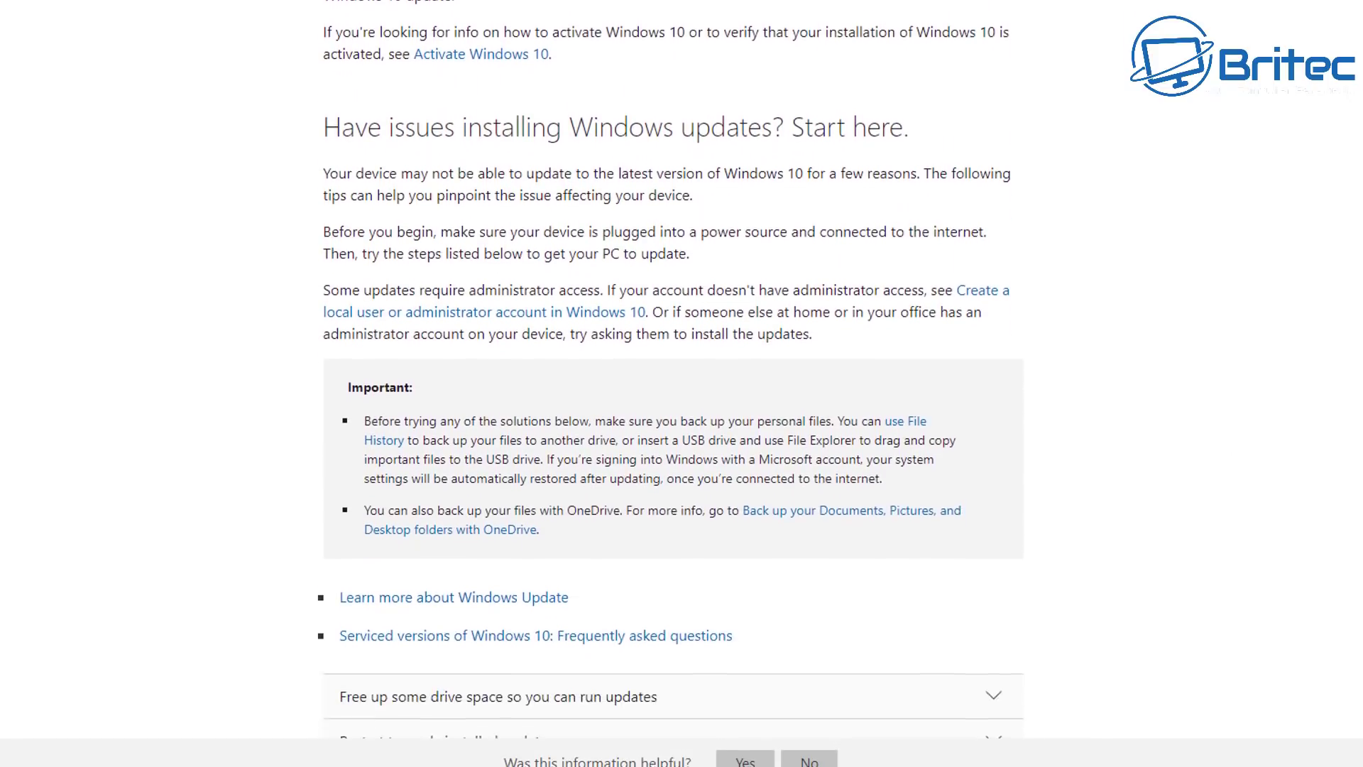
pyautogui.scroll(-2, 673, 377)
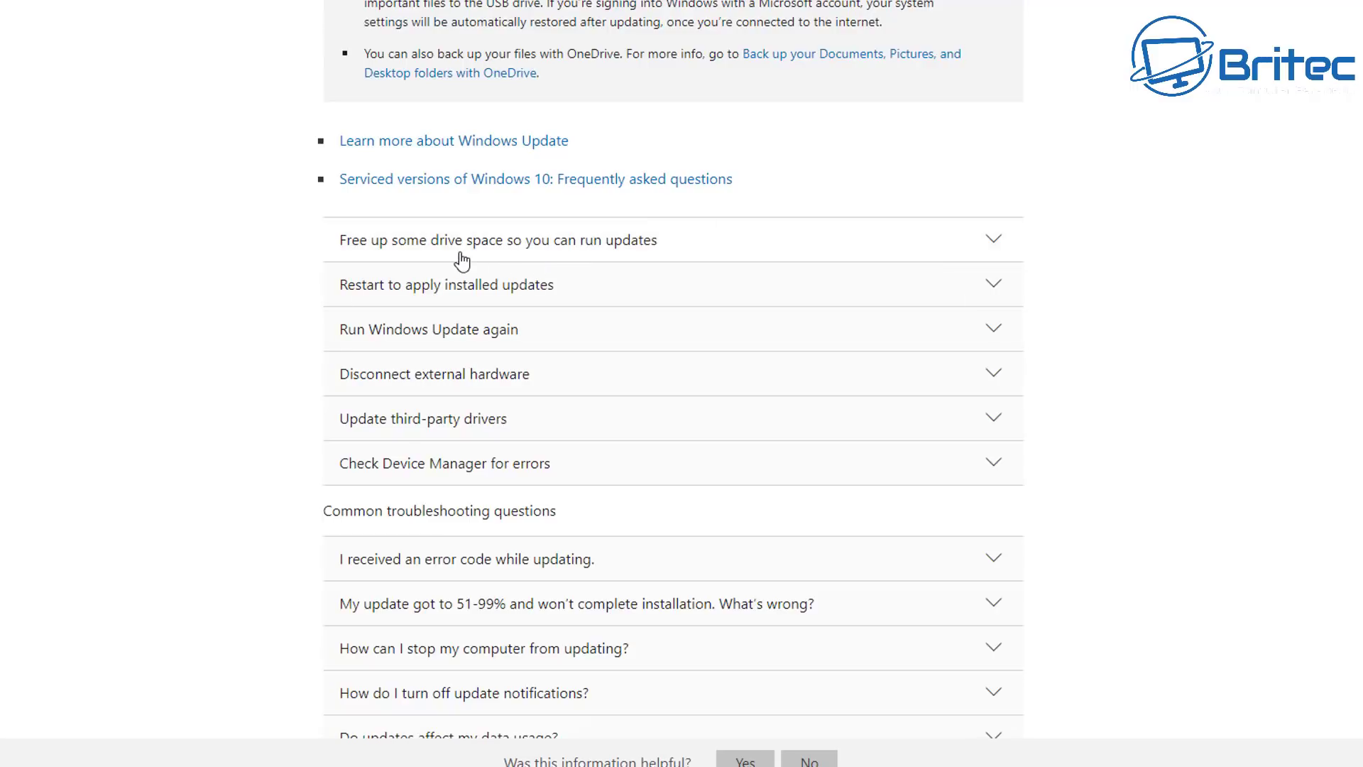
pyautogui.click(993, 244)
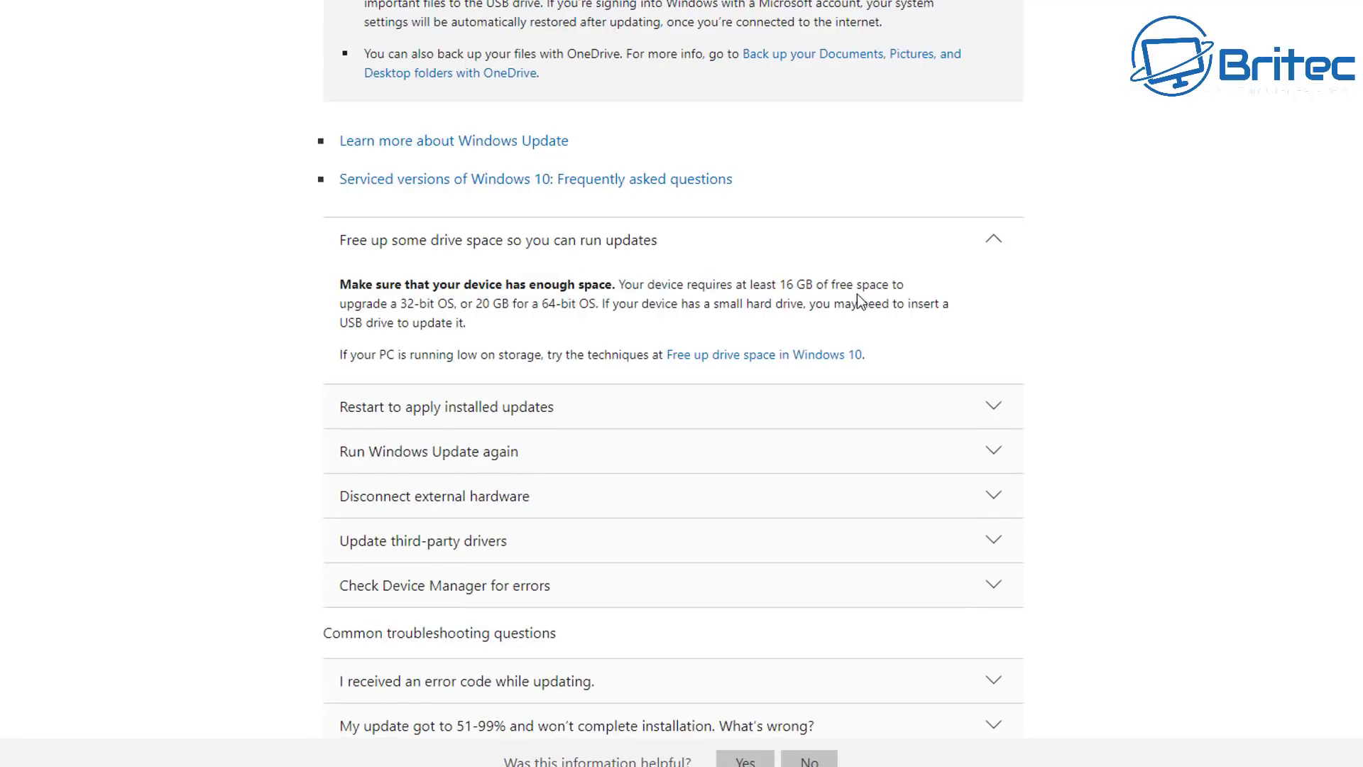
pyautogui.click(994, 246)
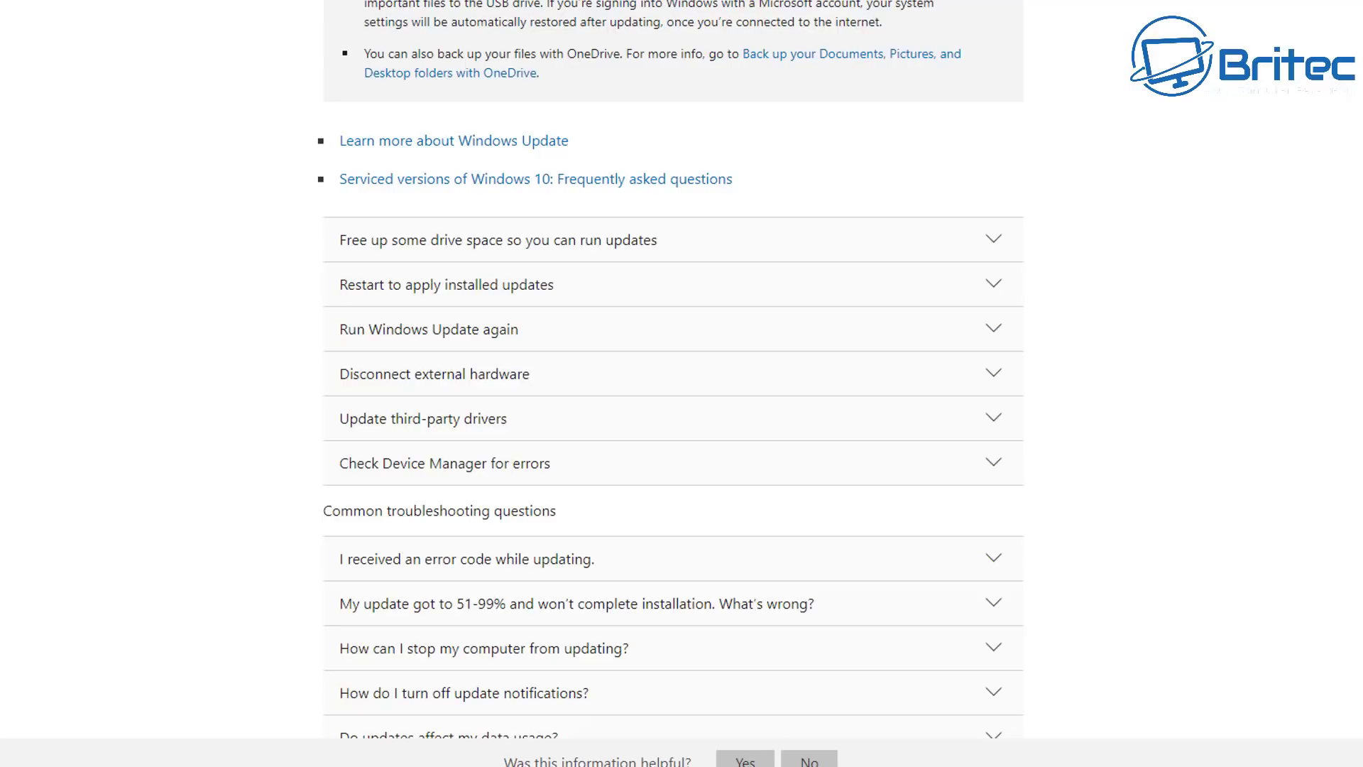
# Step: Open the Get Help virtual agent from the article, allowing the app to launch, and continue past its pending updates instruction
pyautogui.scroll(10, 673, 369)
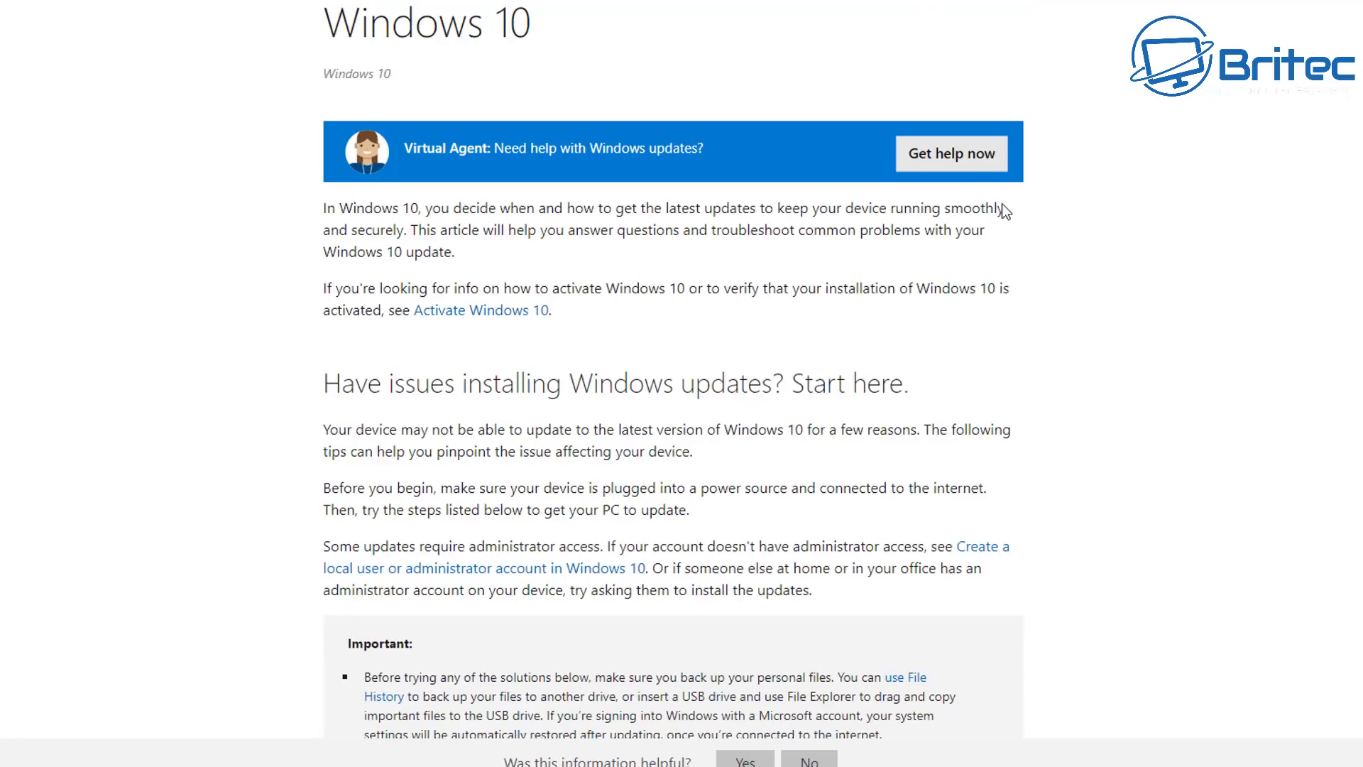
pyautogui.click(958, 168)
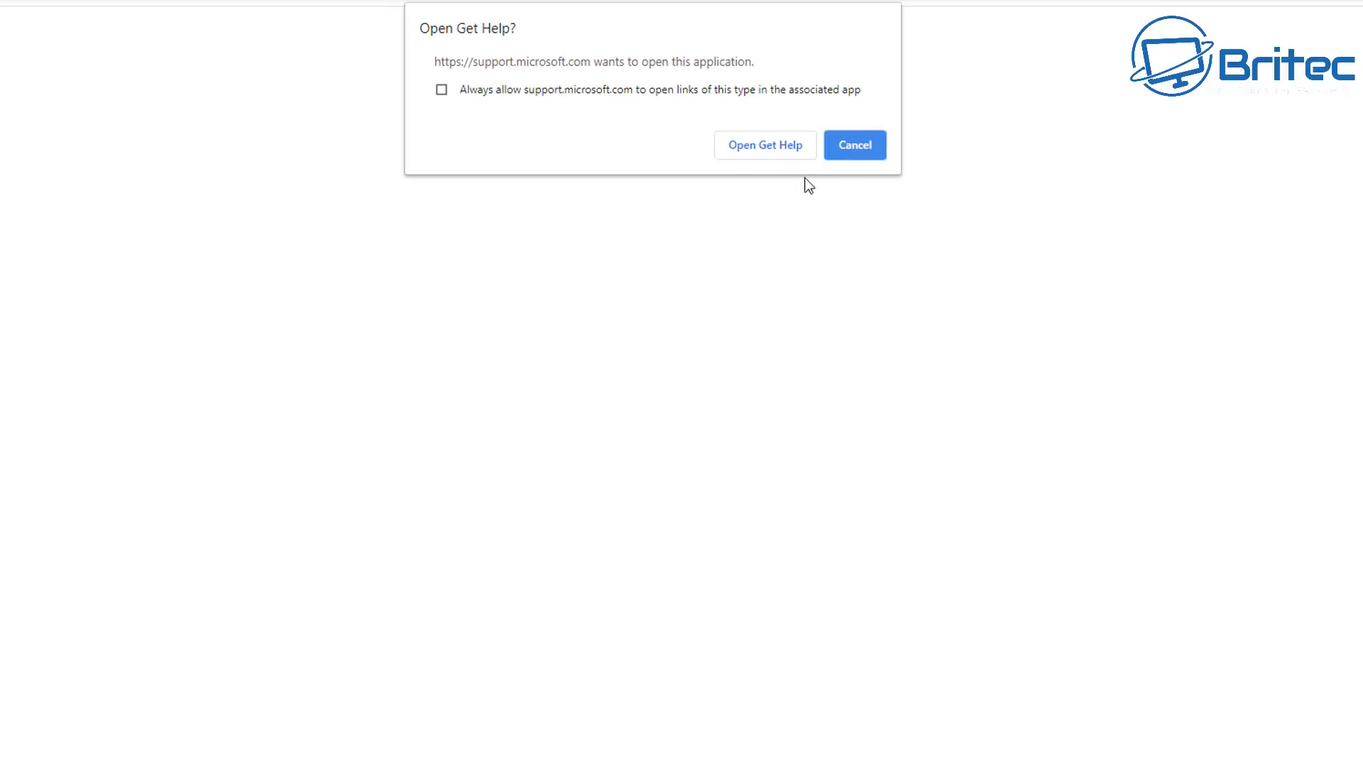
pyautogui.click(773, 151)
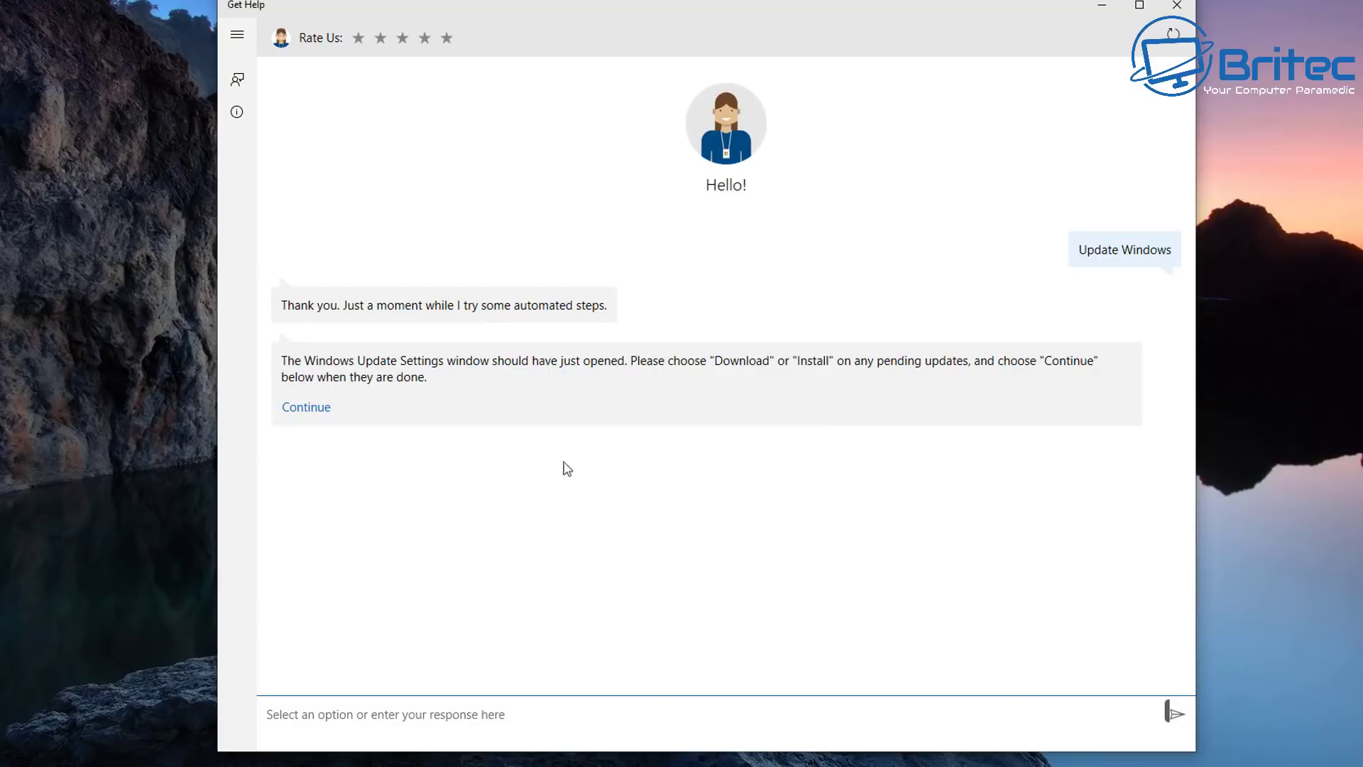
pyautogui.click(295, 410)
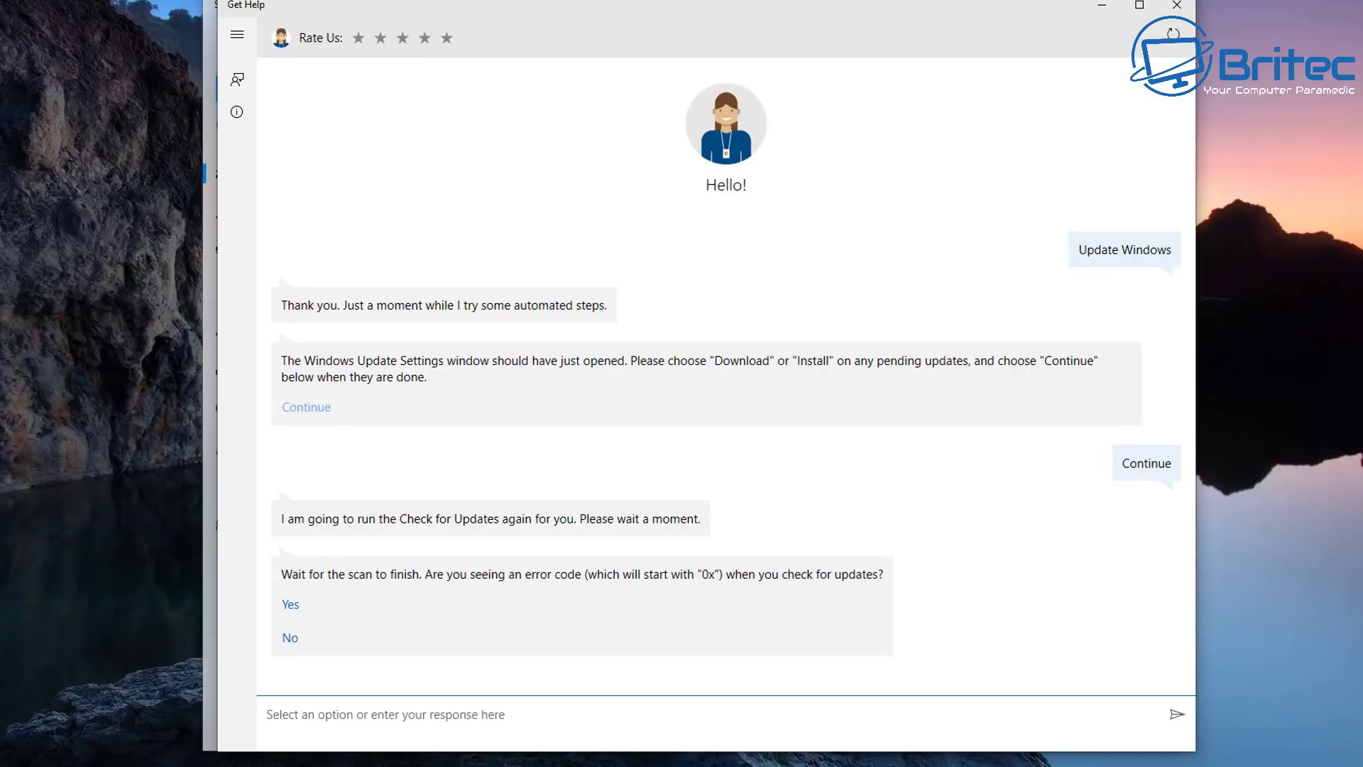
# Step: Switch to Settings to check the Windows Update status, and minimize it to return to Get Help
pyautogui.moveTo(834, 764)
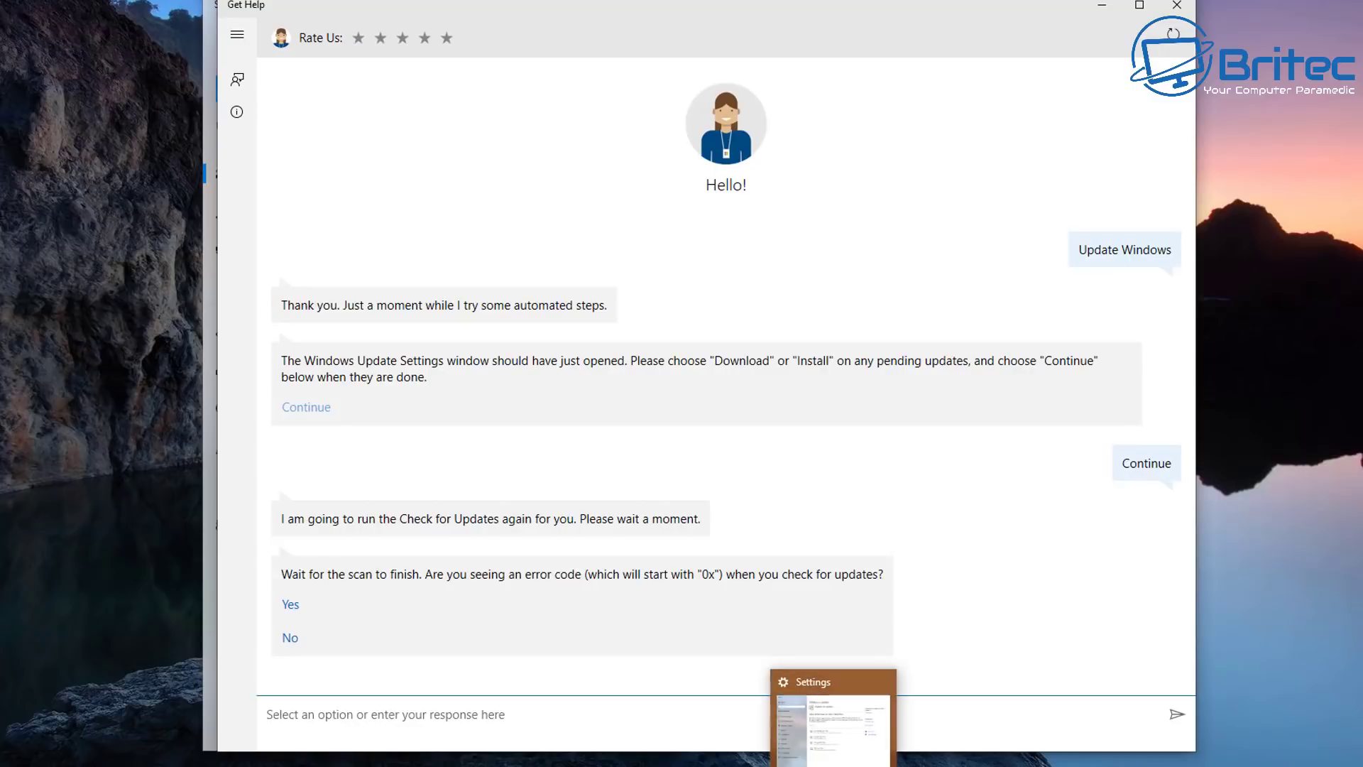
pyautogui.click(834, 752)
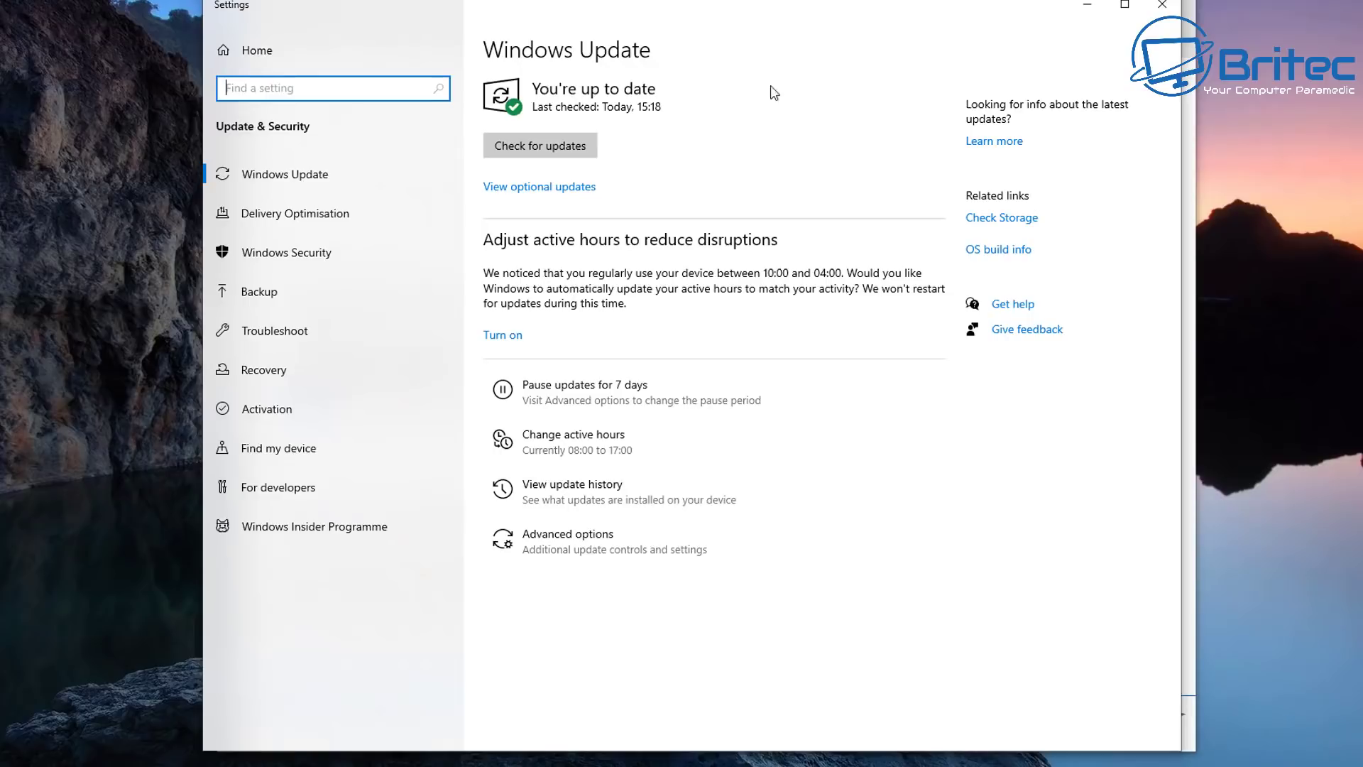
pyautogui.moveTo(708, 7); pyautogui.dragTo(724, 7)
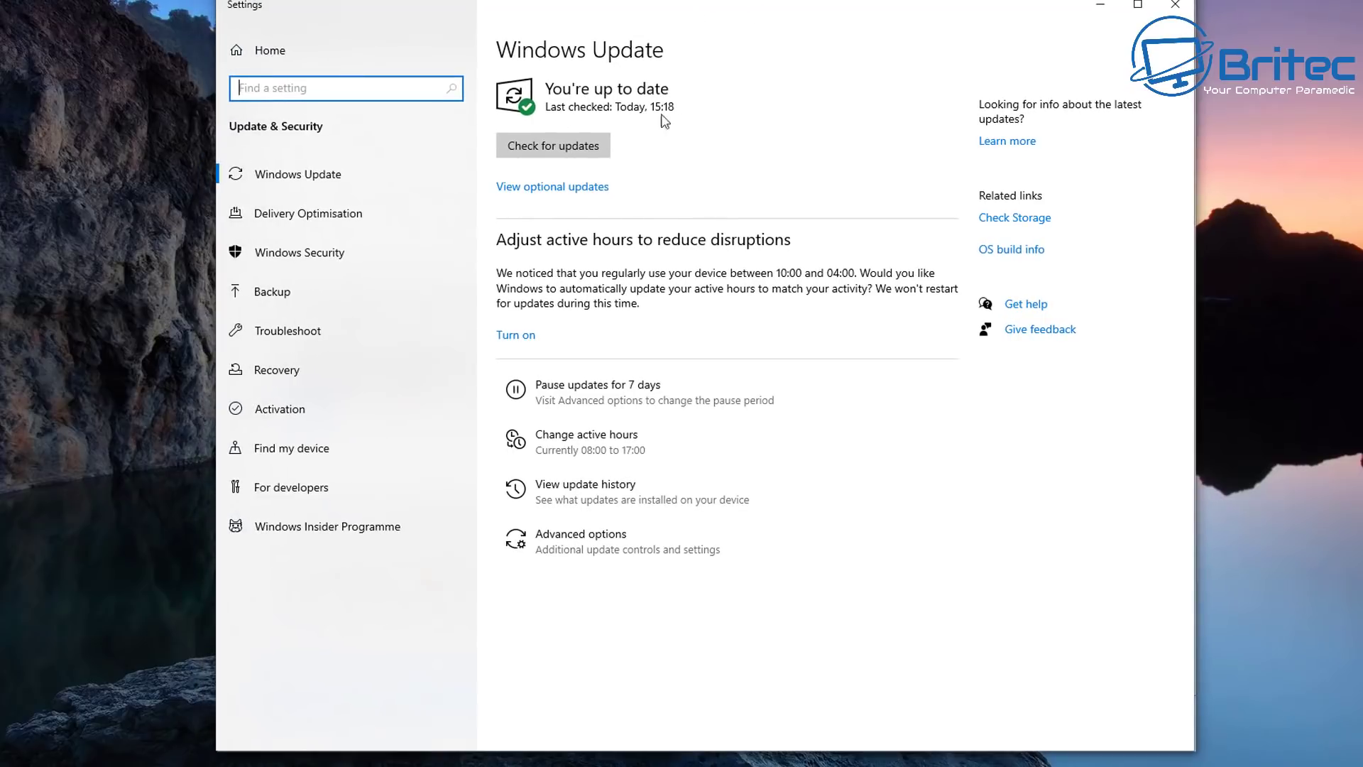
pyautogui.click(1098, 7)
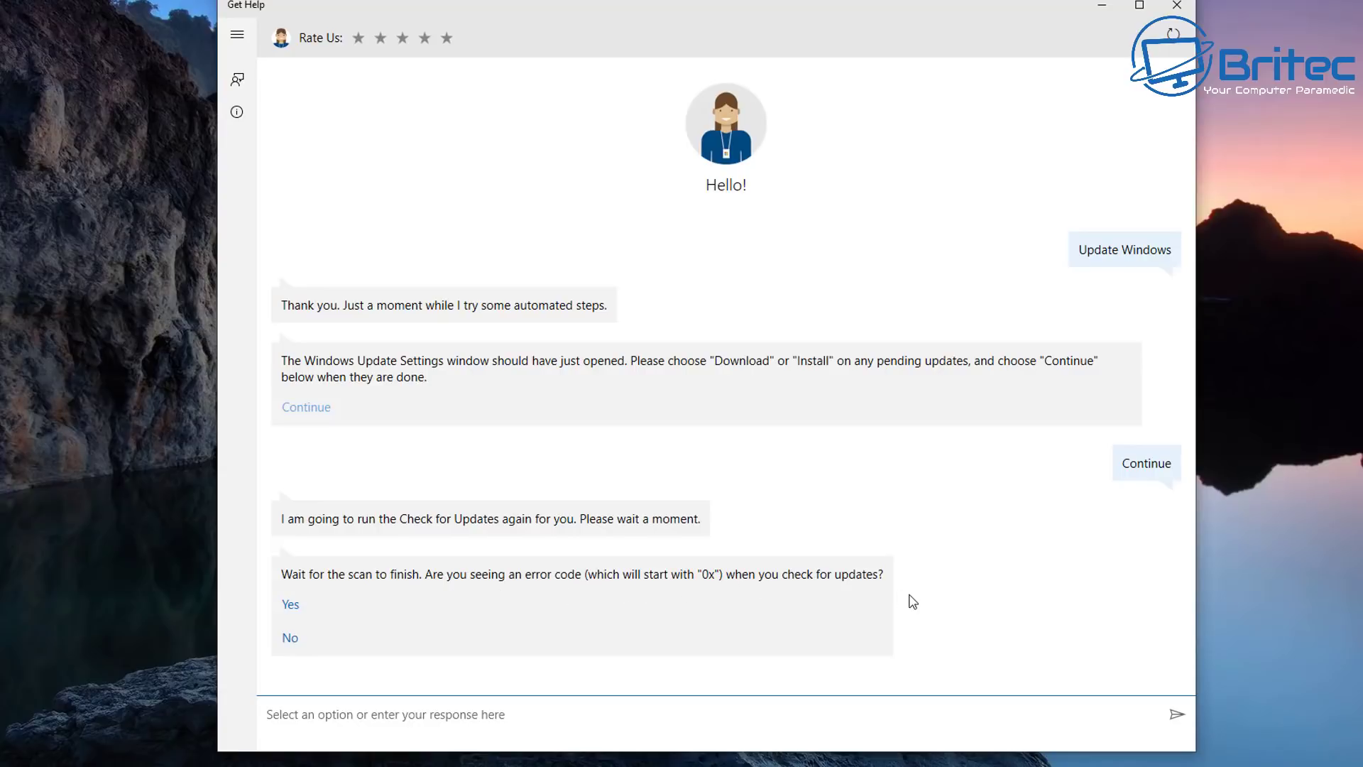
# Step: Tell the virtual agent that an error code appears, pick "A different text error", and submit 0xC1900101 - 0x30018
pyautogui.click(291, 605)
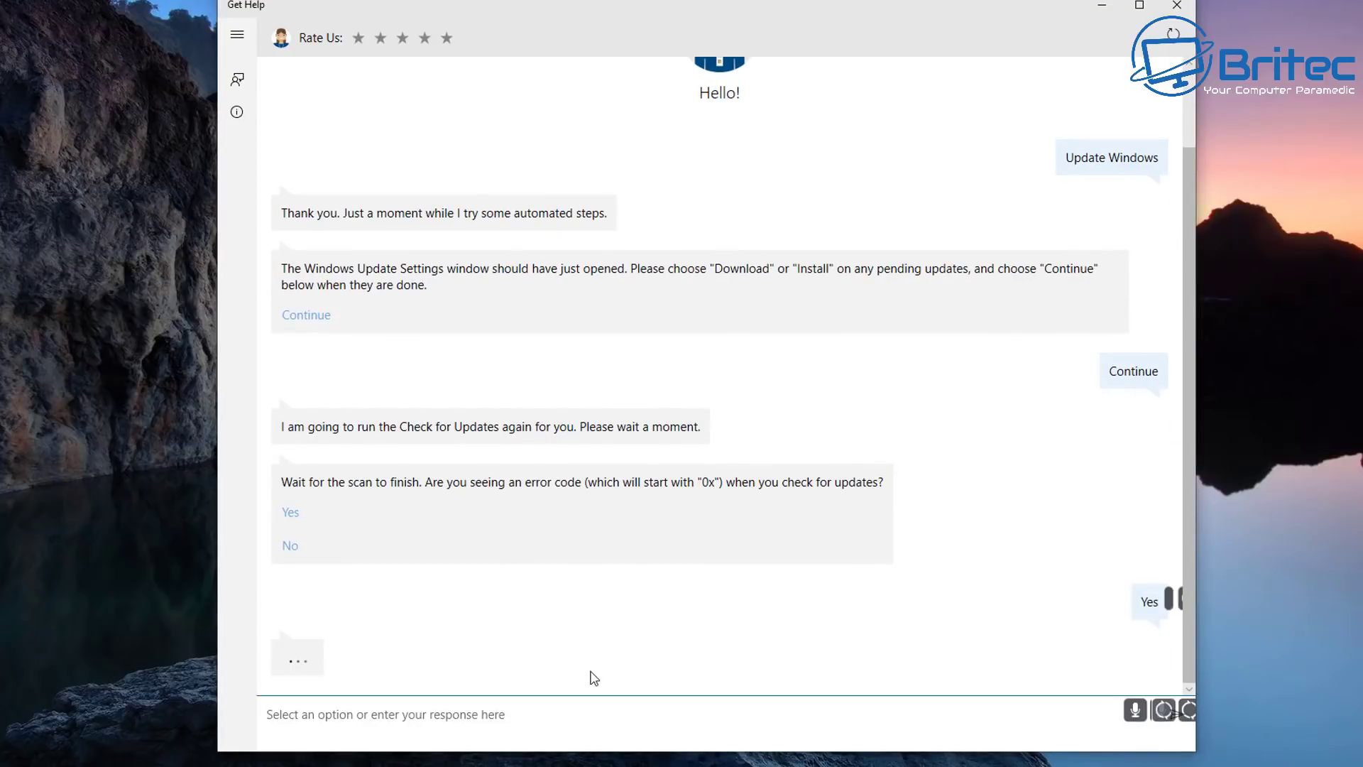
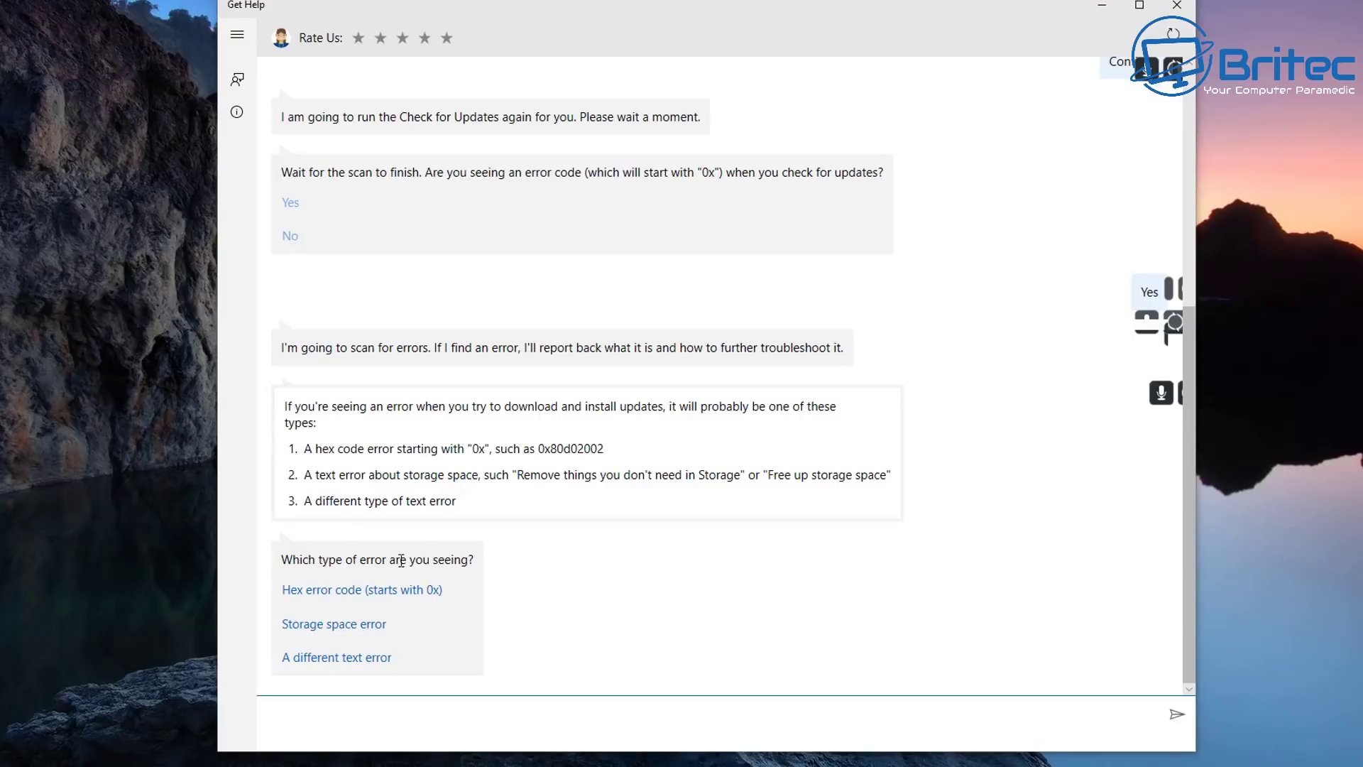
pyautogui.click(347, 665)
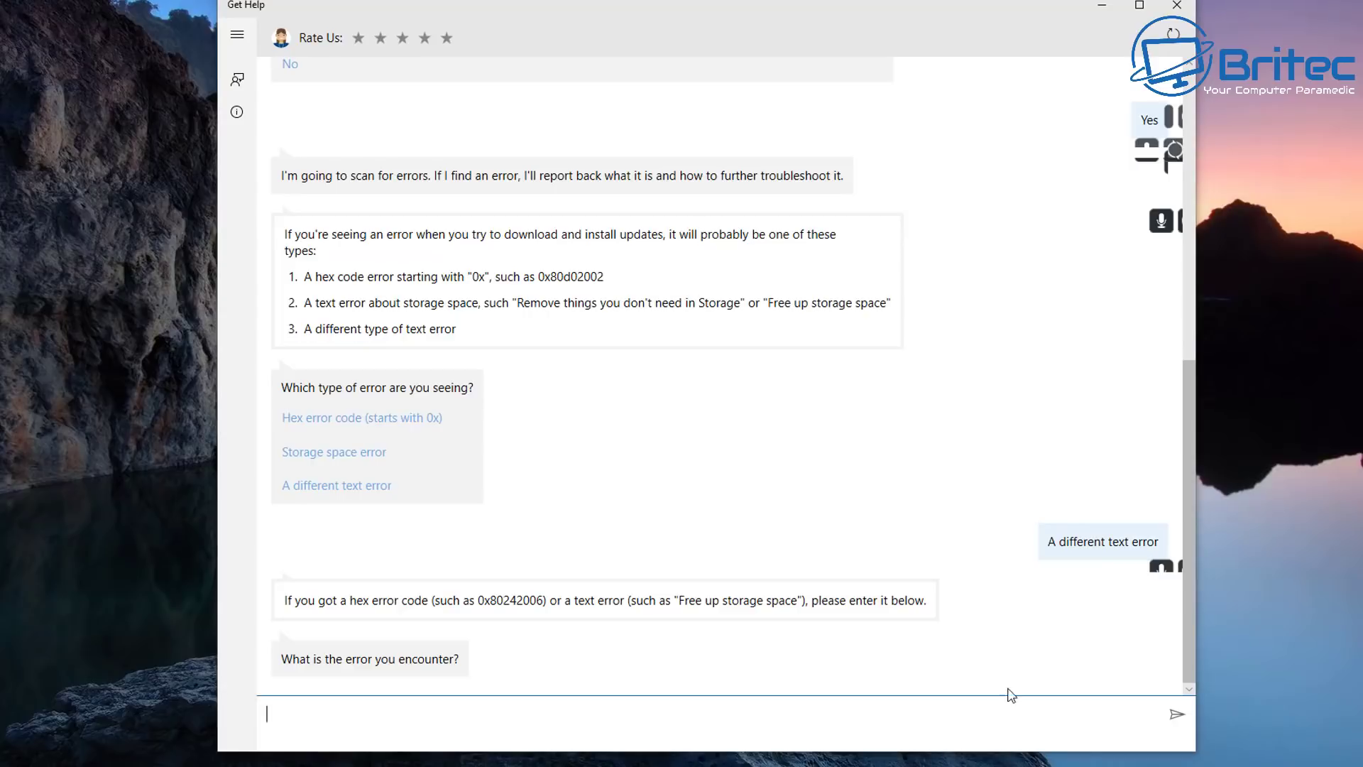
pyautogui.rightClick(294, 713)
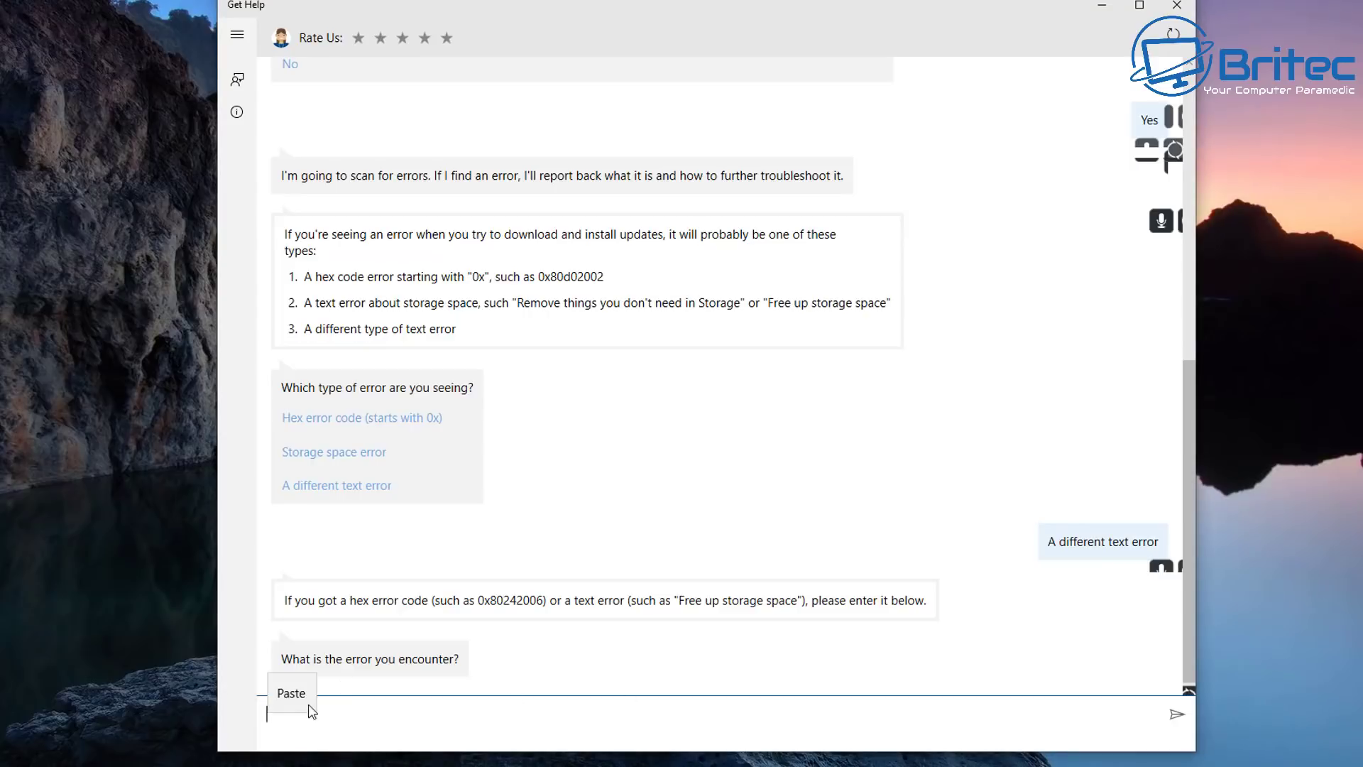
pyautogui.click(292, 694)
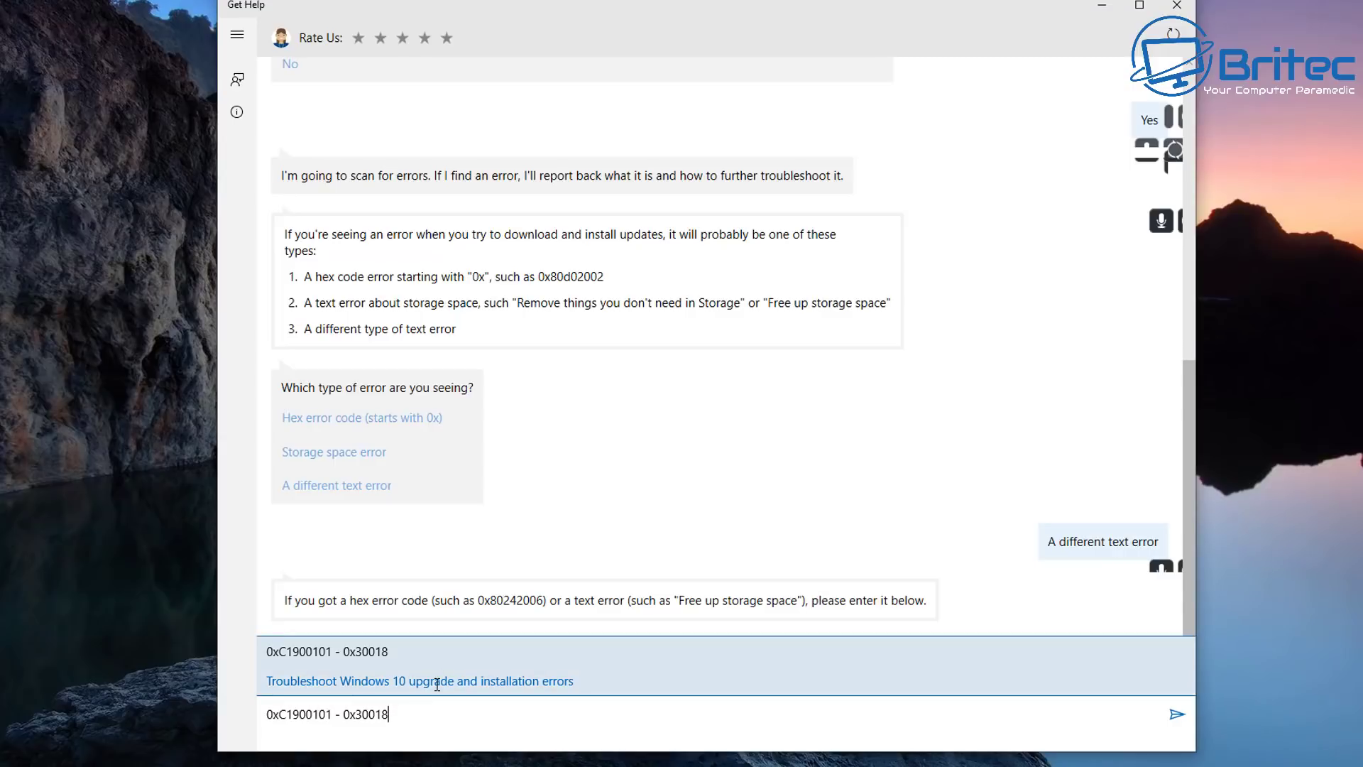
pyautogui.click(1176, 715)
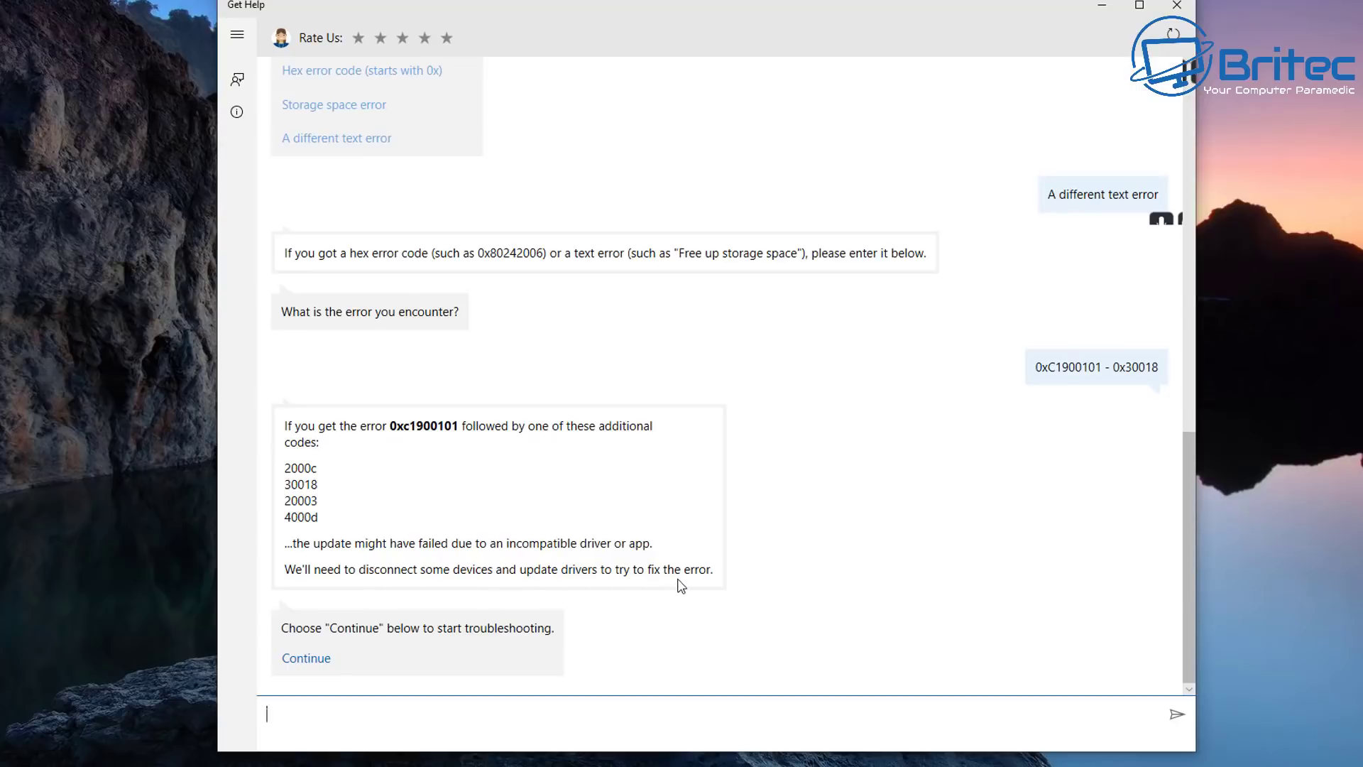
# Step: Start the agent's troubleshooting for this error and answer No to whether the update installed after the hardware and driver steps
pyautogui.click(308, 658)
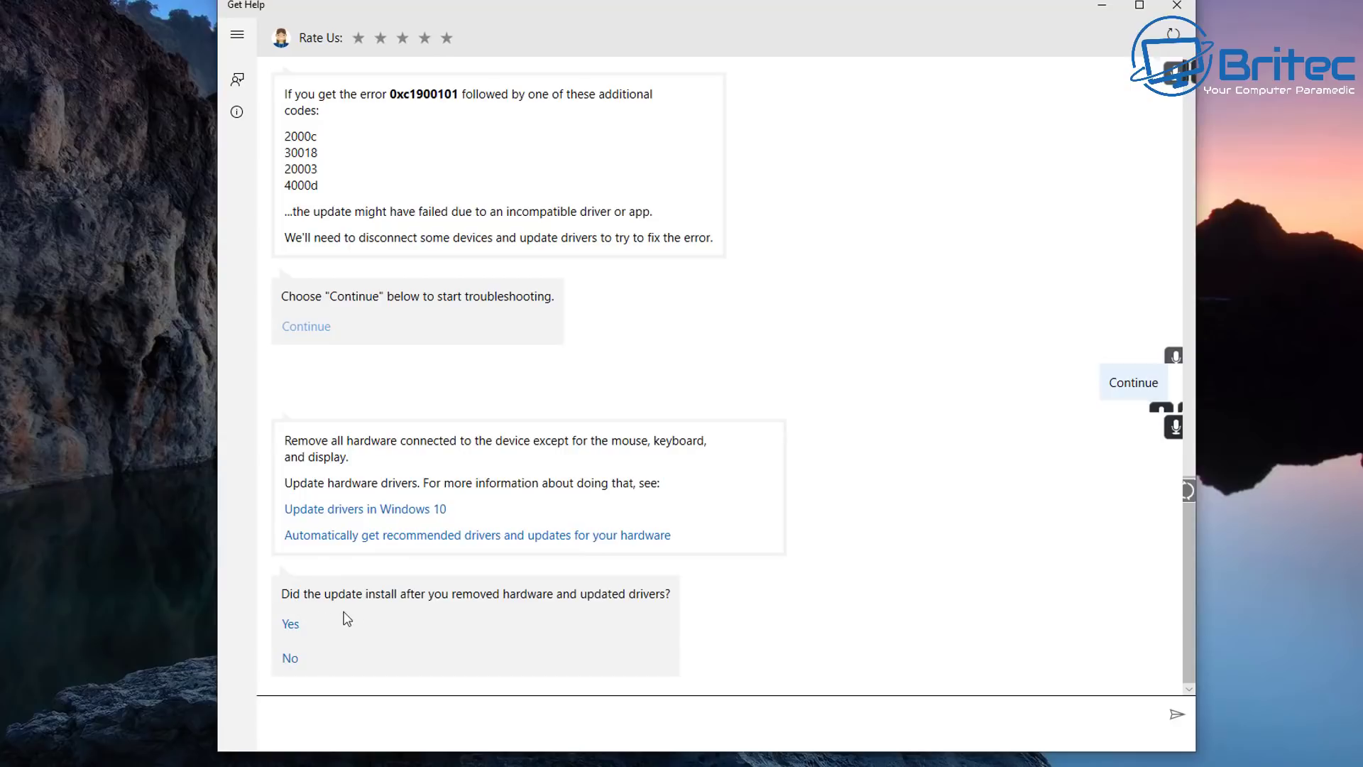
pyautogui.click(290, 659)
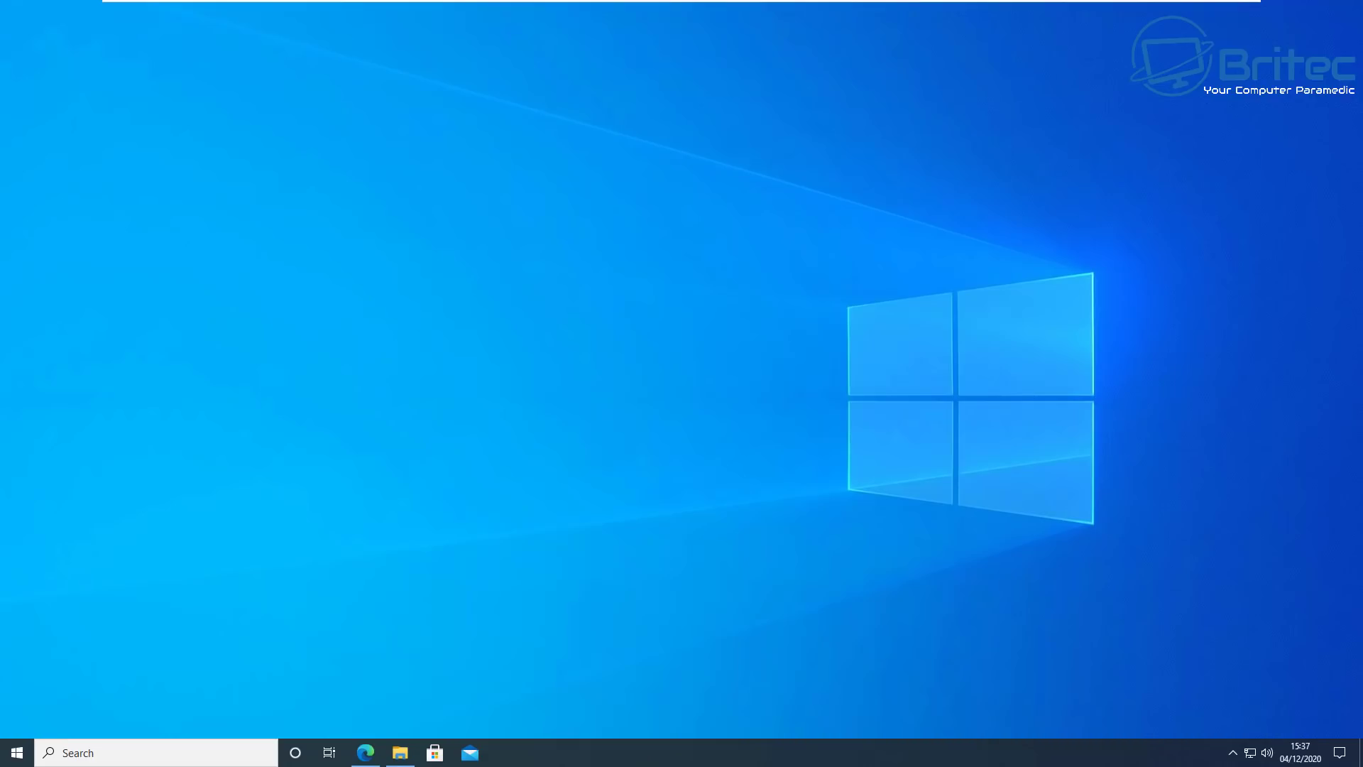
# Step: Use System Configuration (msconfig) to enable Safe boot with the Minimal option, and restart the computer to apply it
pyautogui.press('super+s')
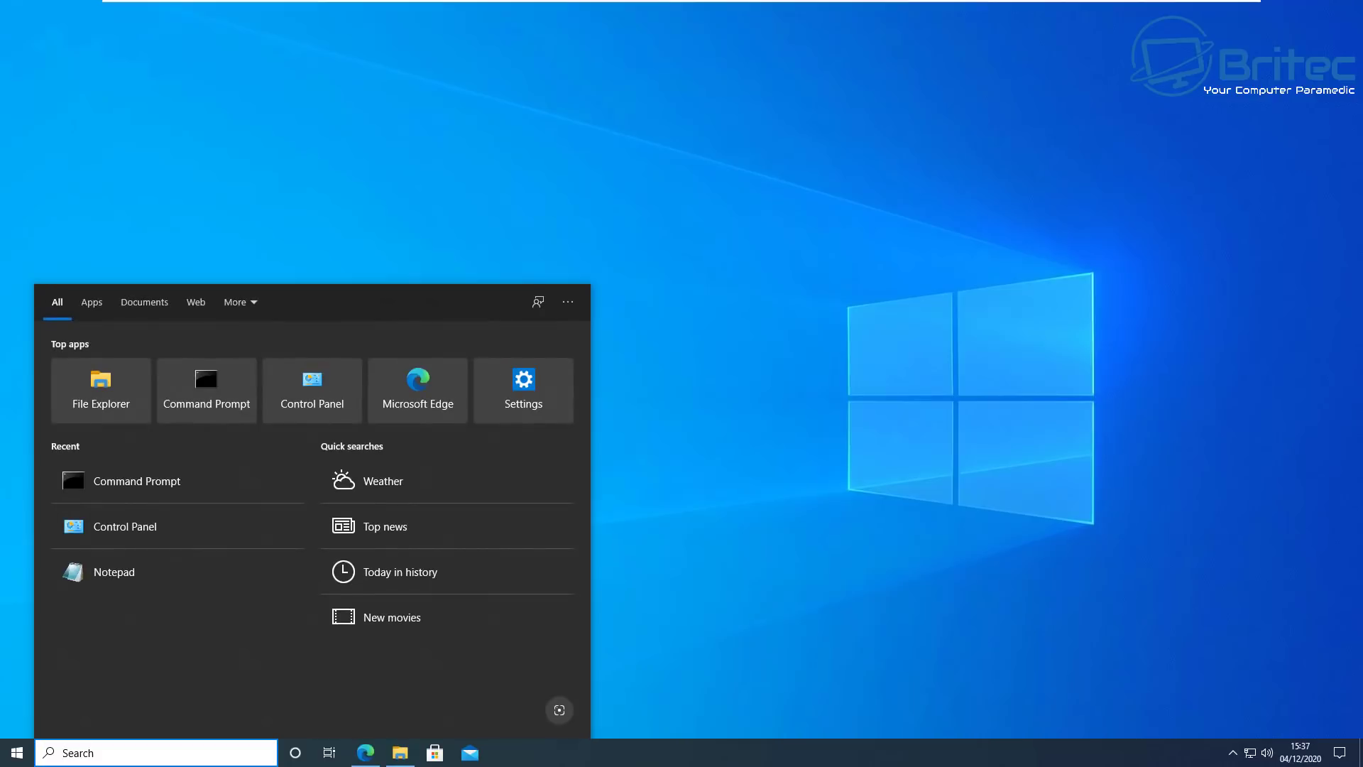
pyautogui.write('msconfig')
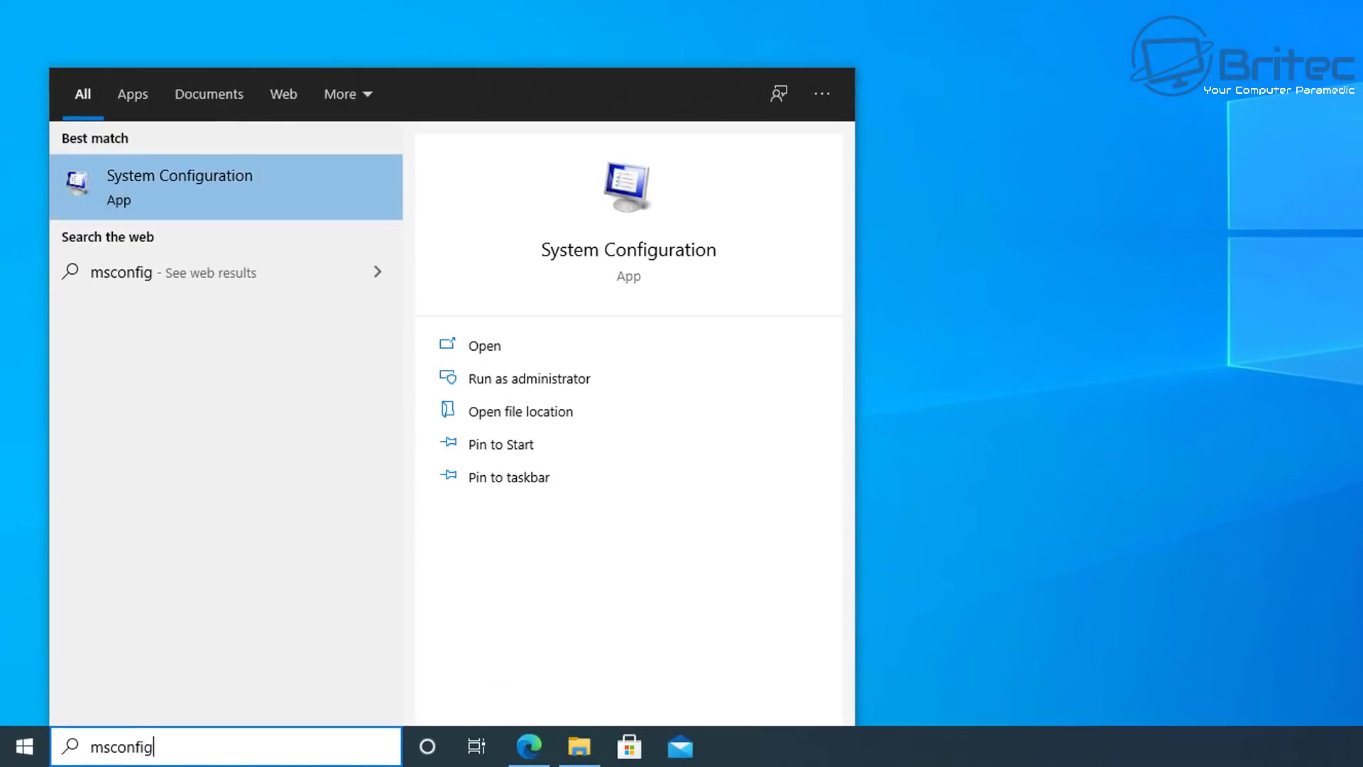
pyautogui.click(179, 186)
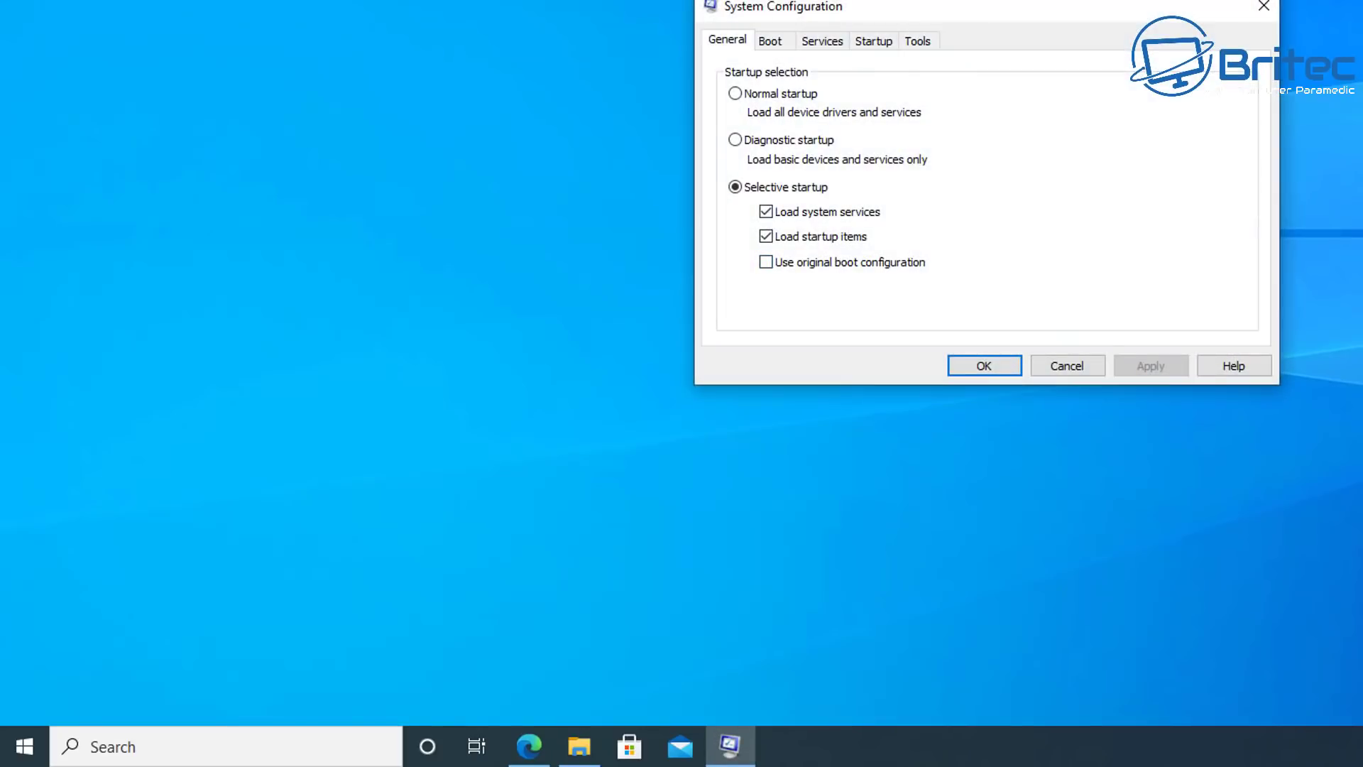
pyautogui.click(770, 41)
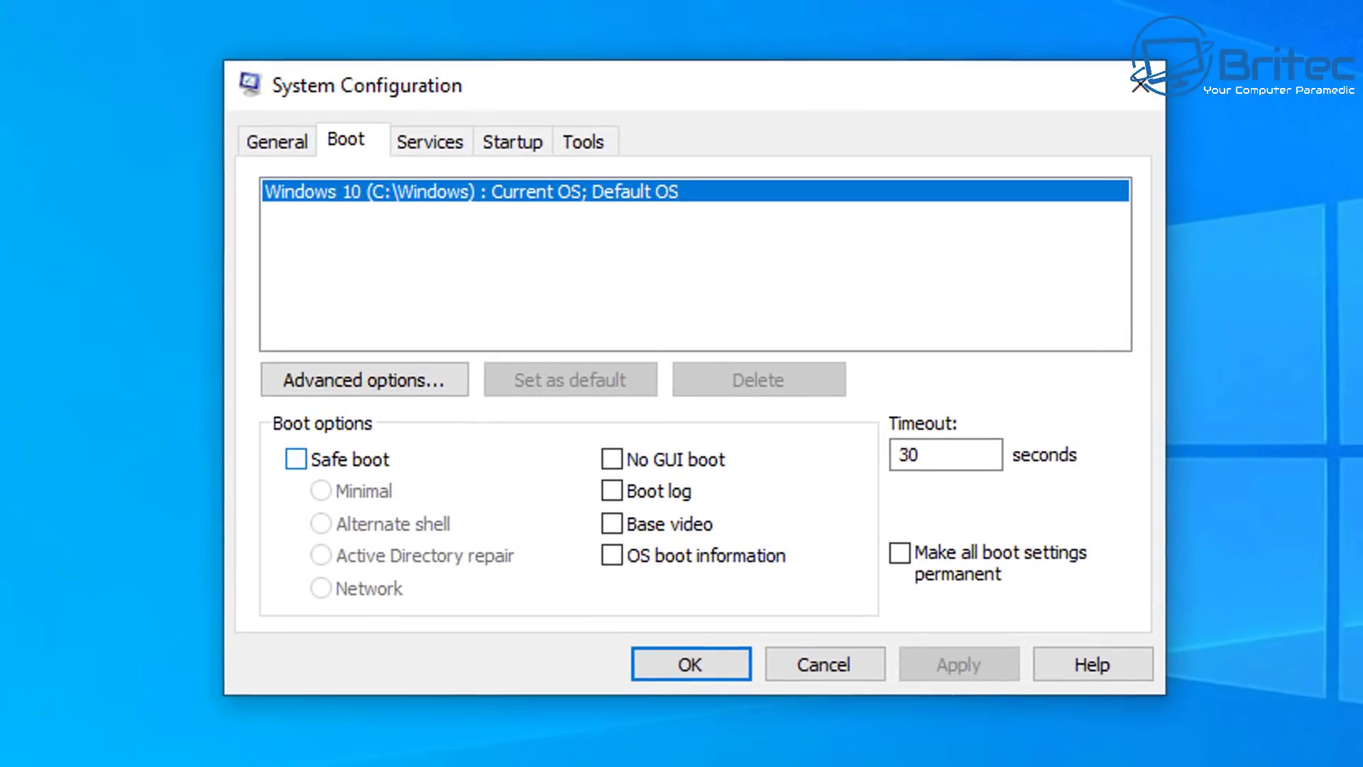
pyautogui.click(739, 238)
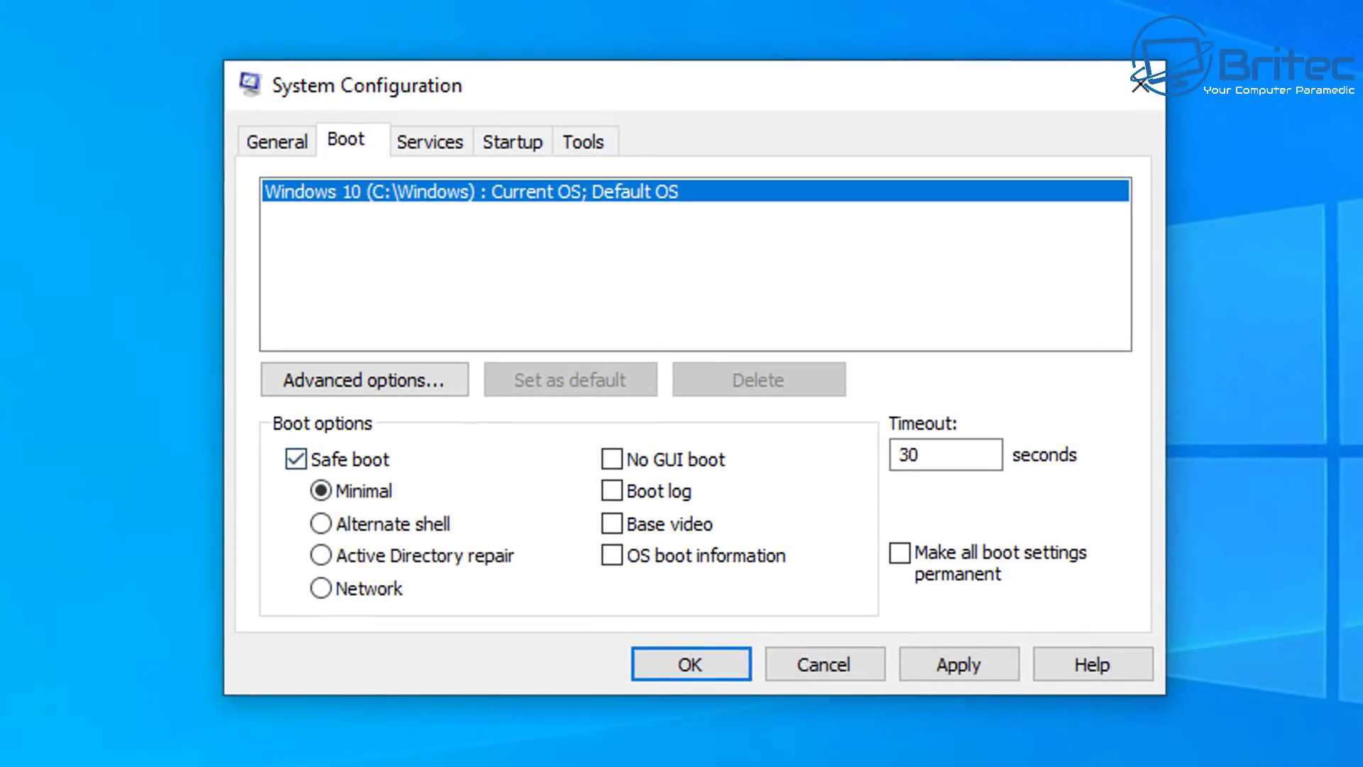
pyautogui.press('Return')
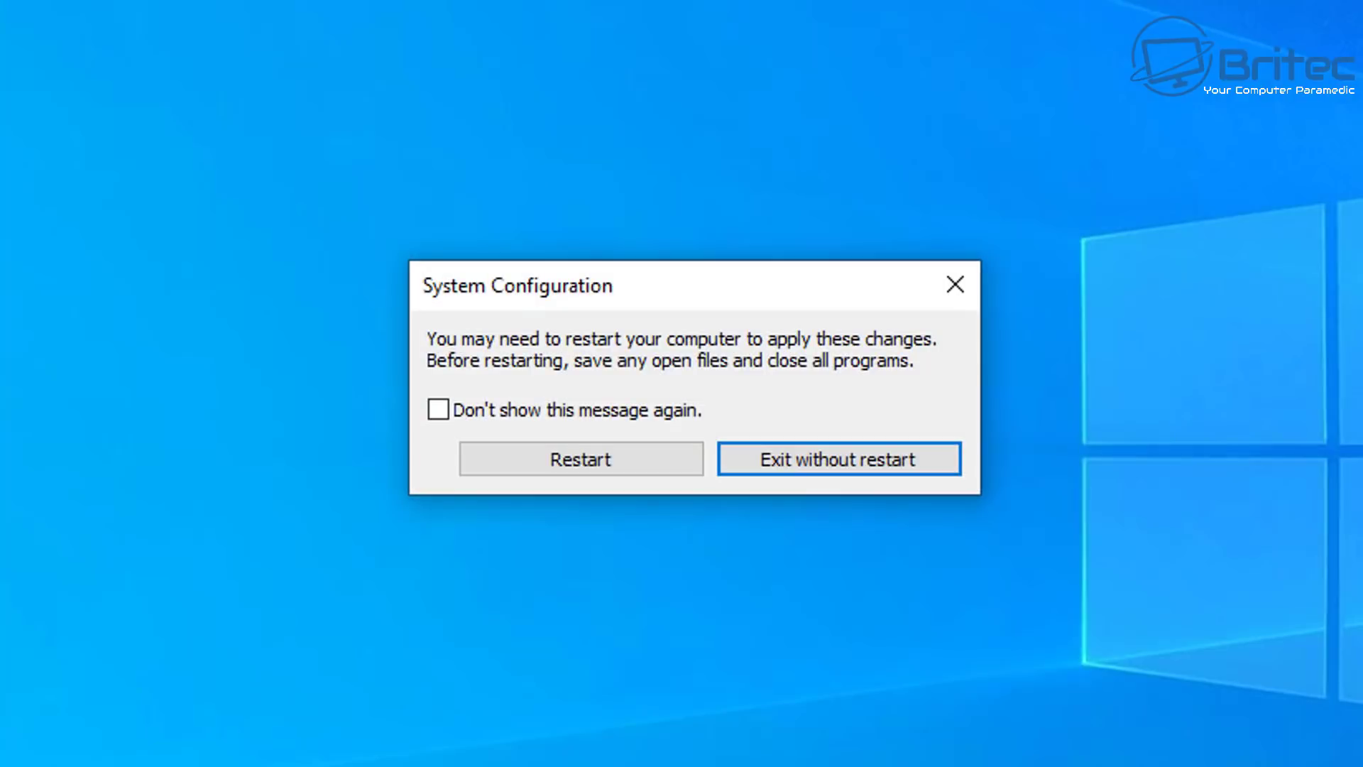
pyautogui.click(581, 459)
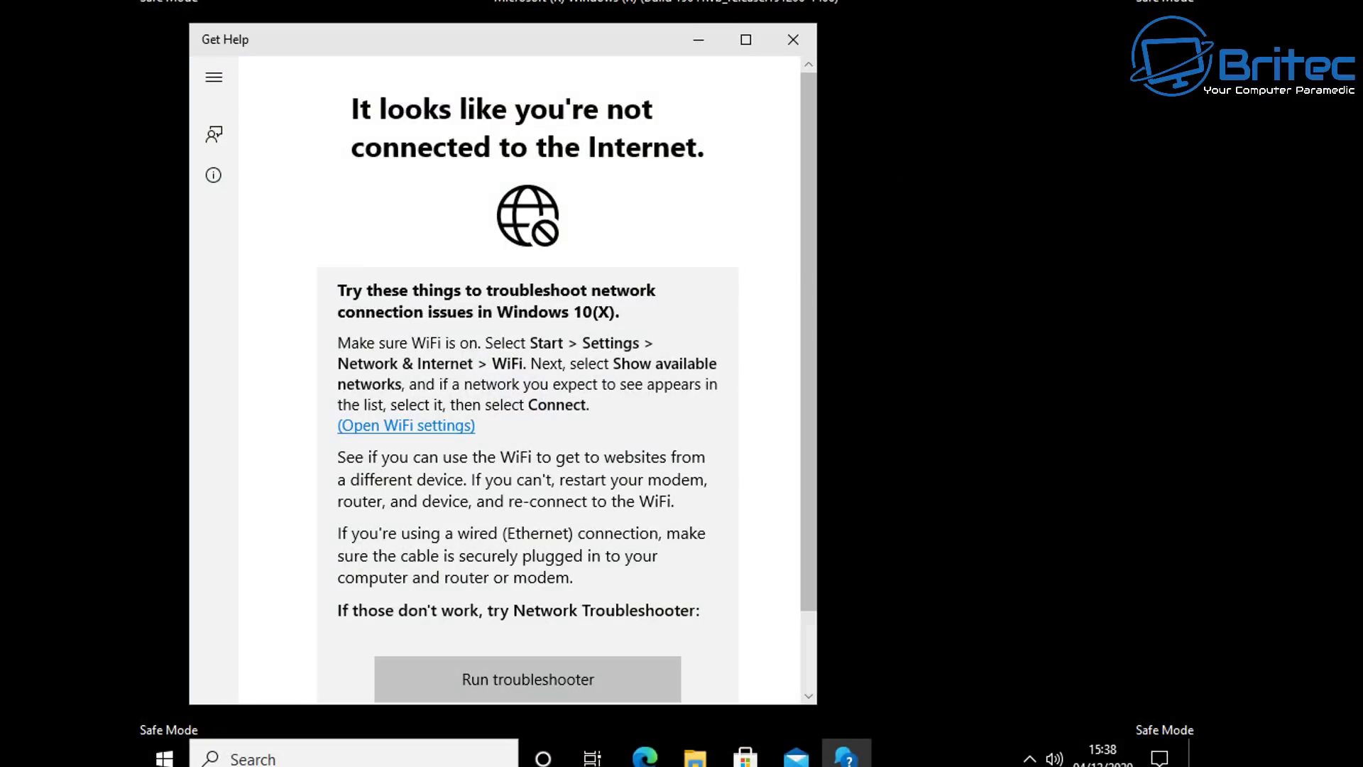
# Step: Close Get Help, open the ResetUpdates batch file for editing, examine its softwaredistribution and catroot2 rename commands, and close it
pyautogui.hotkey('alt', 'F4')
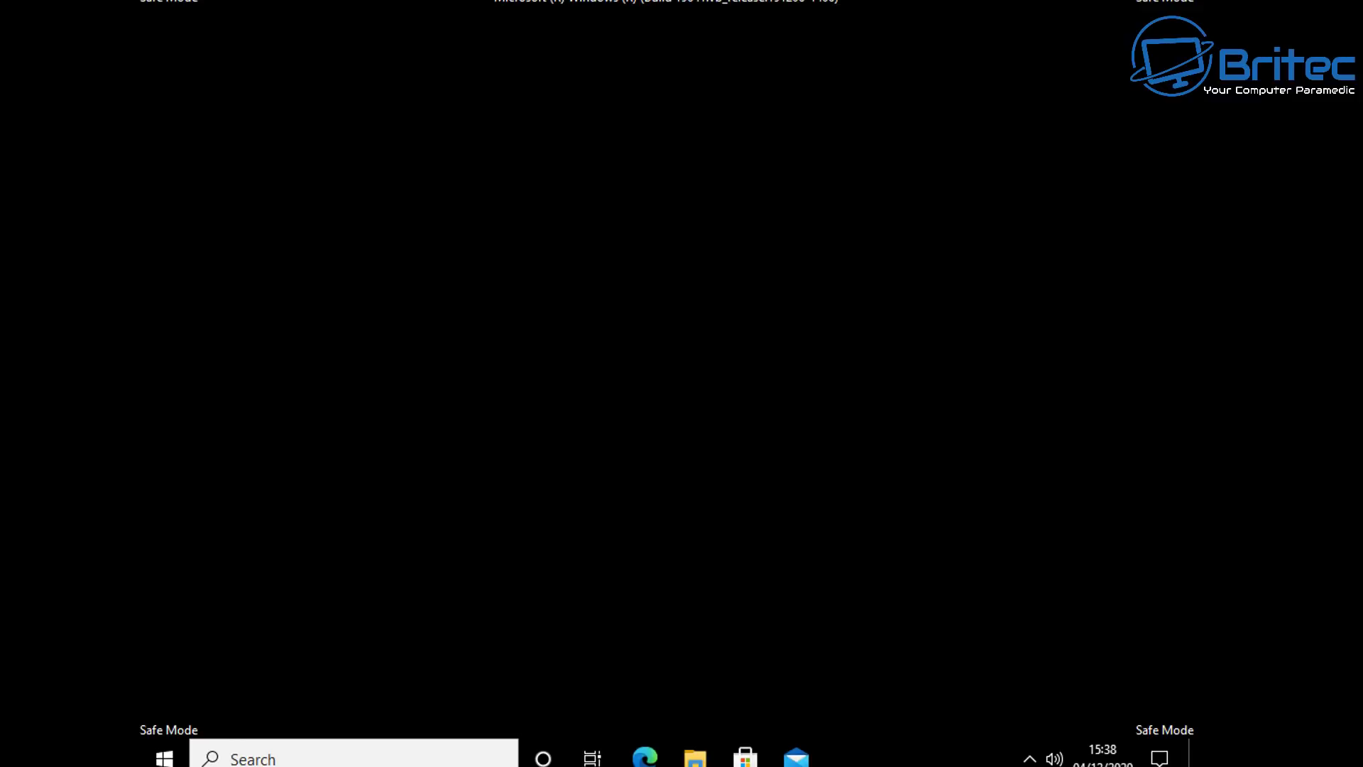
pyautogui.click(695, 756)
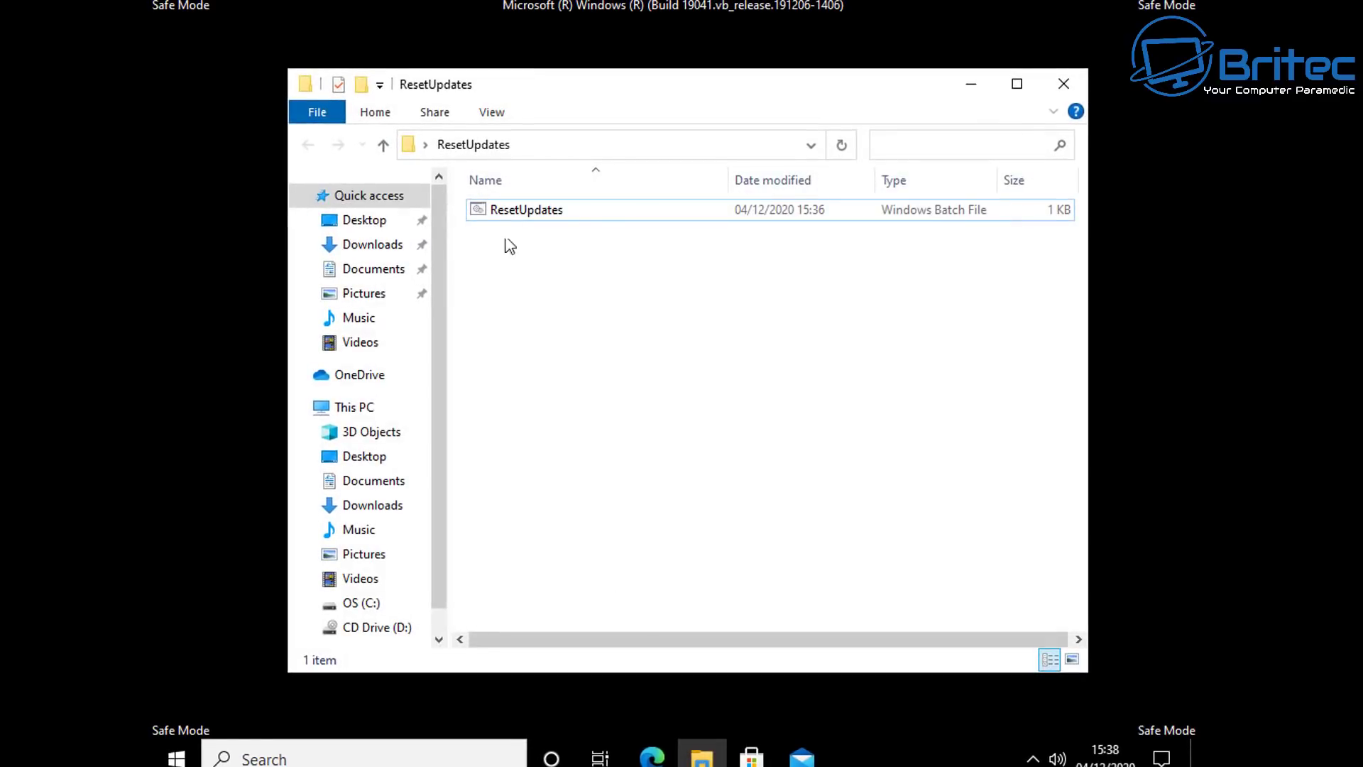
pyautogui.click(516, 211)
pyautogui.rightClick(517, 212)
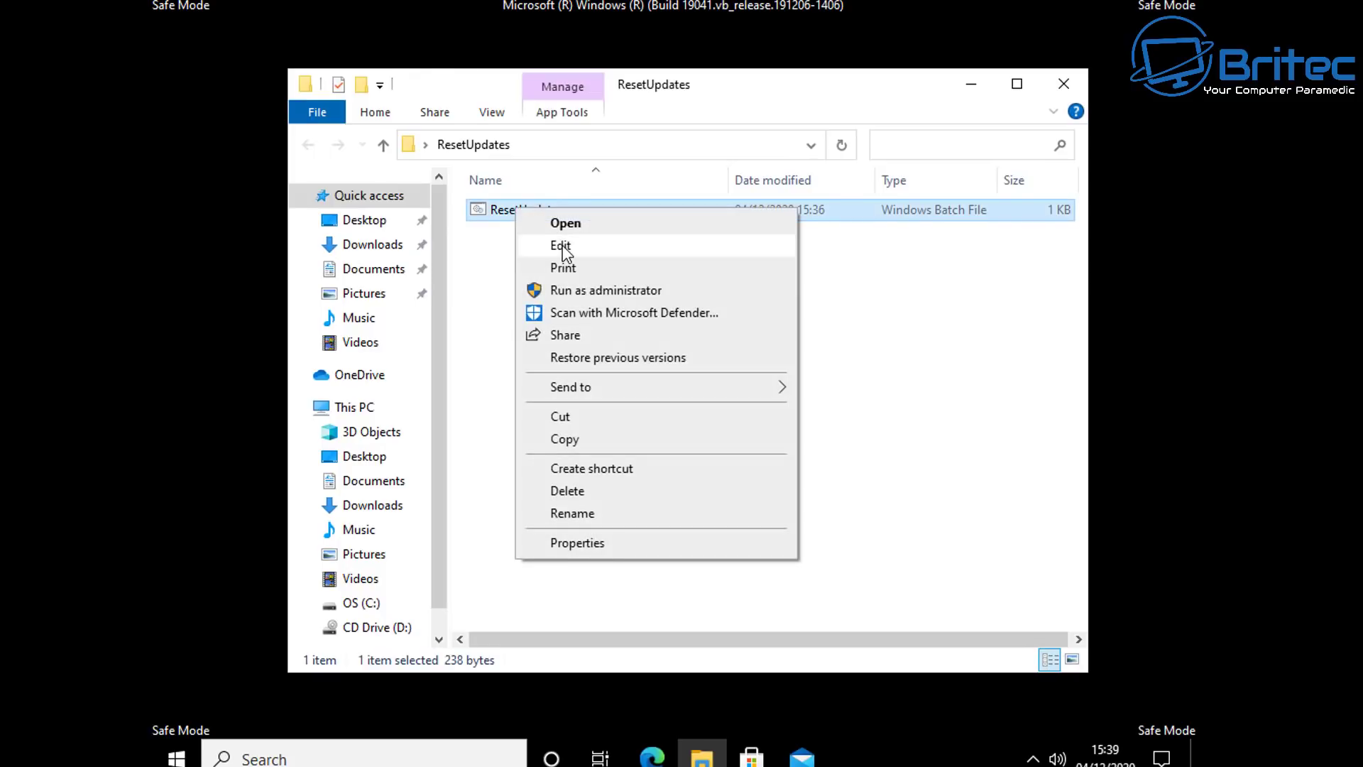
pyautogui.click(557, 242)
pyautogui.moveTo(516, 126); pyautogui.dragTo(562, 124)
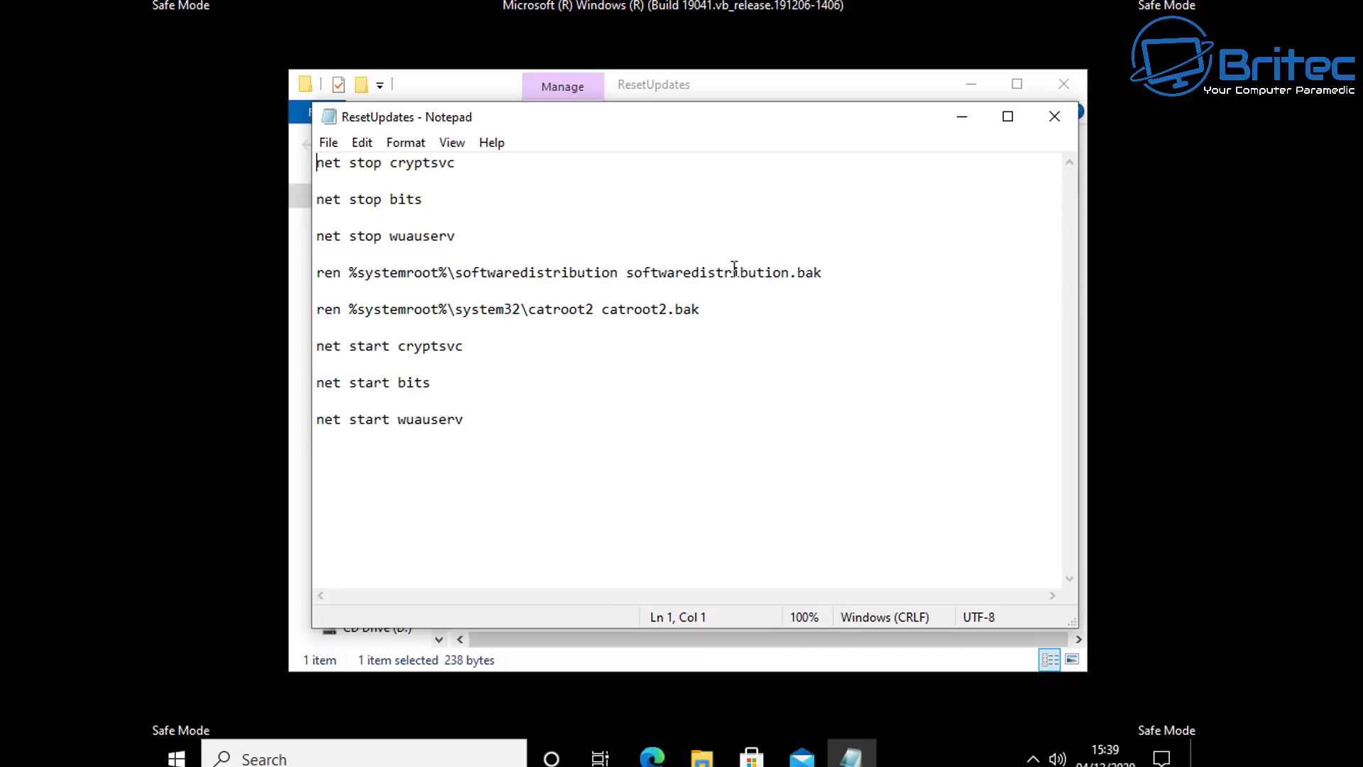
pyautogui.moveTo(625, 268); pyautogui.dragTo(829, 271)
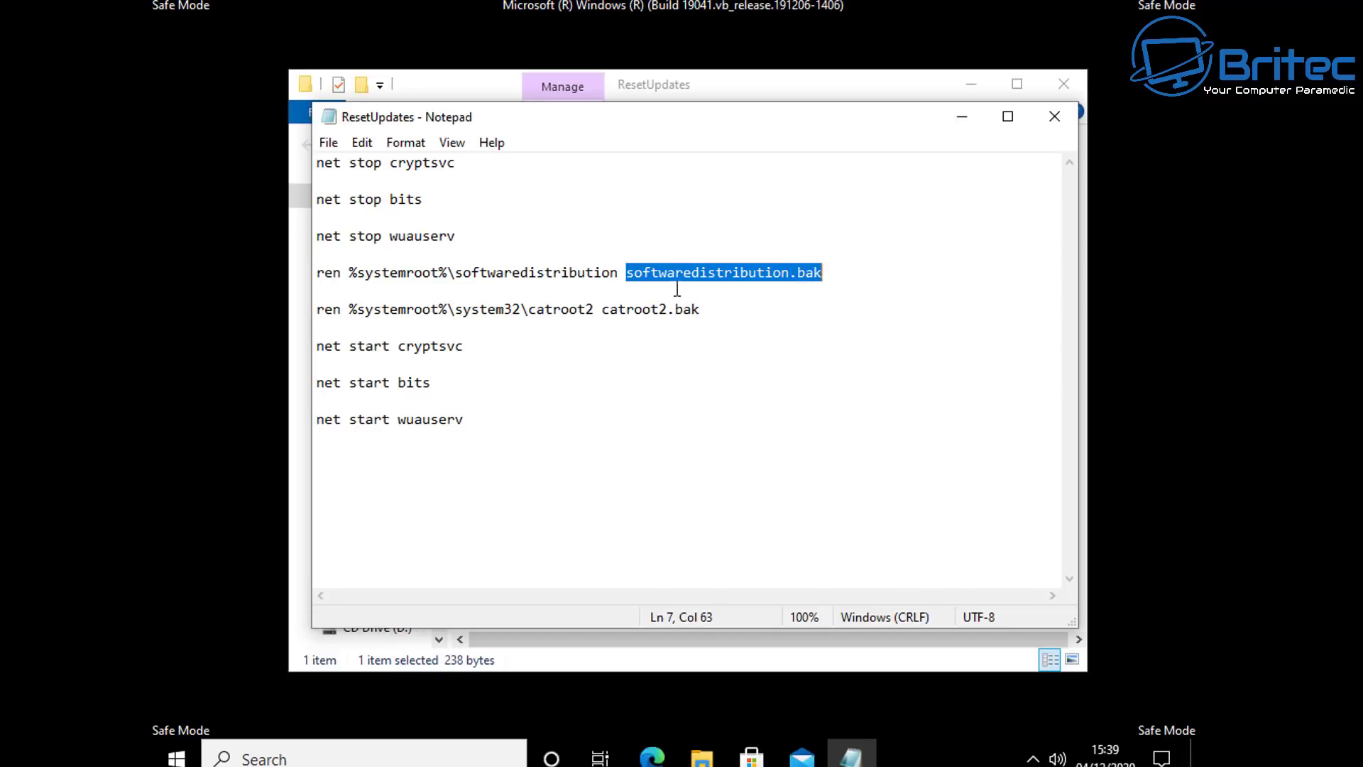
pyautogui.moveTo(602, 309); pyautogui.dragTo(711, 305)
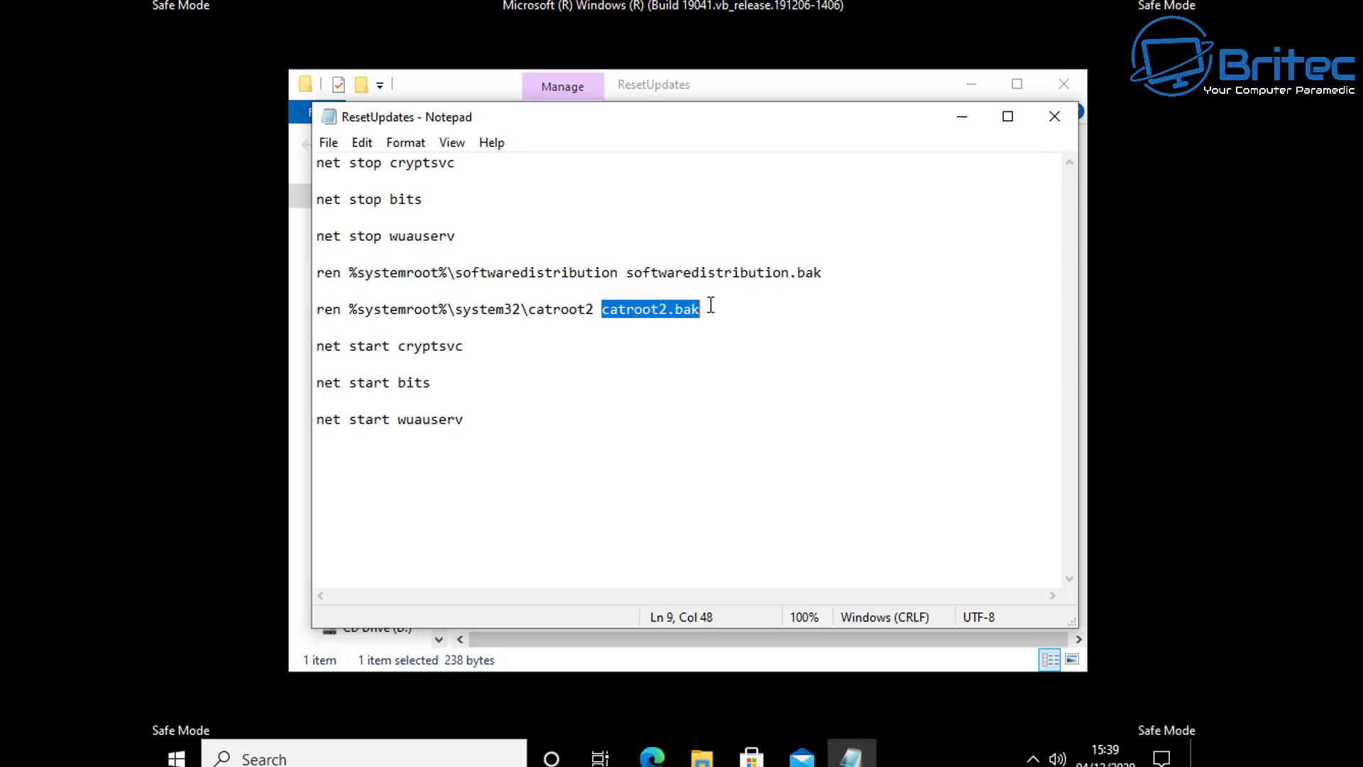
pyautogui.click(1054, 116)
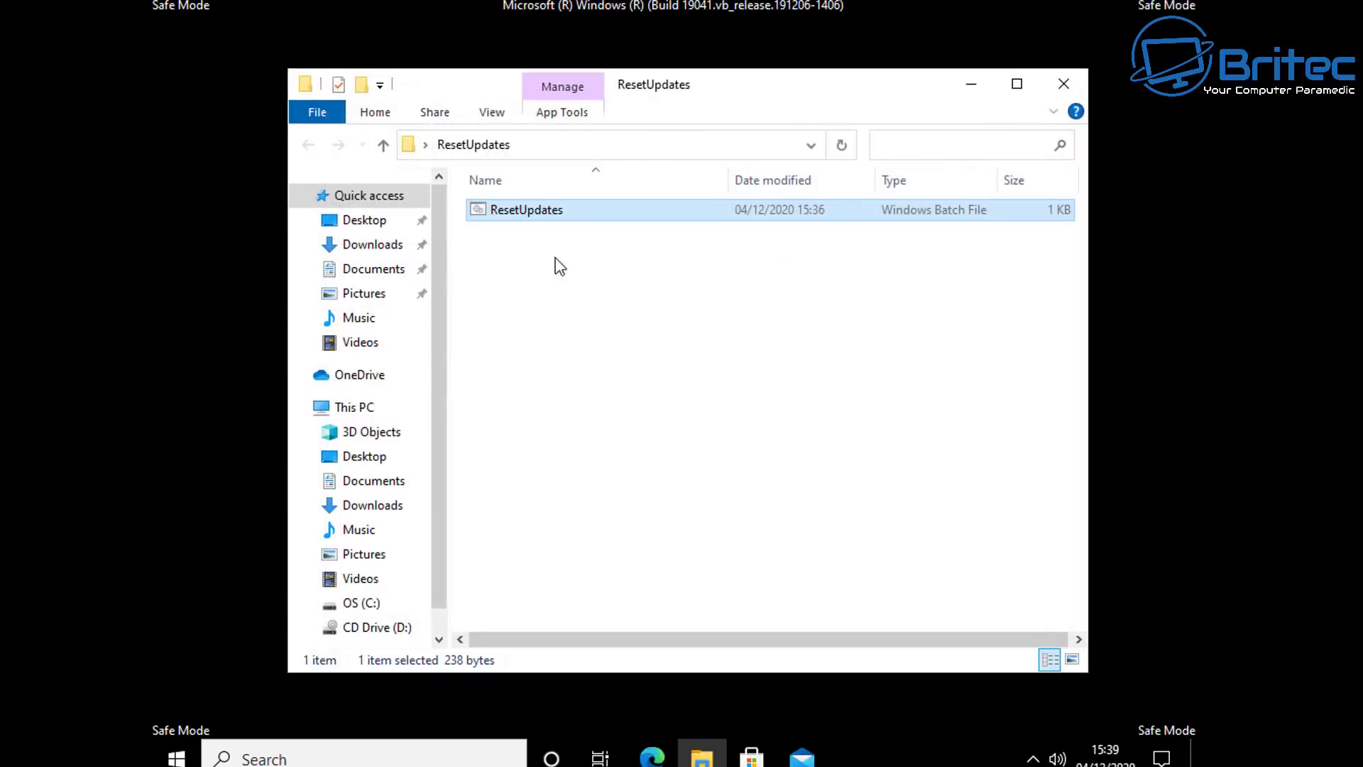
# Step: Run the ResetUpdates batch file as administrator, and close its folder window once the script finishes
pyautogui.rightClick(533, 207)
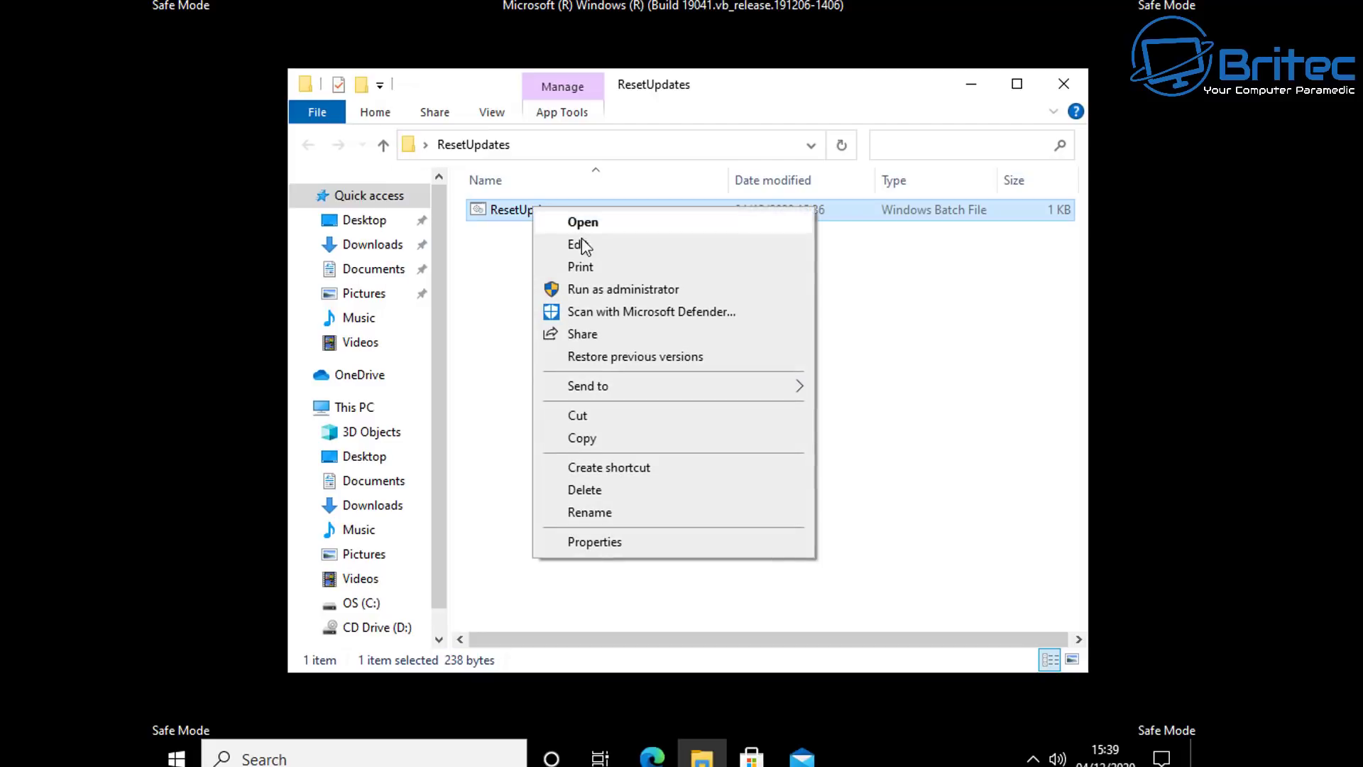
pyautogui.click(598, 290)
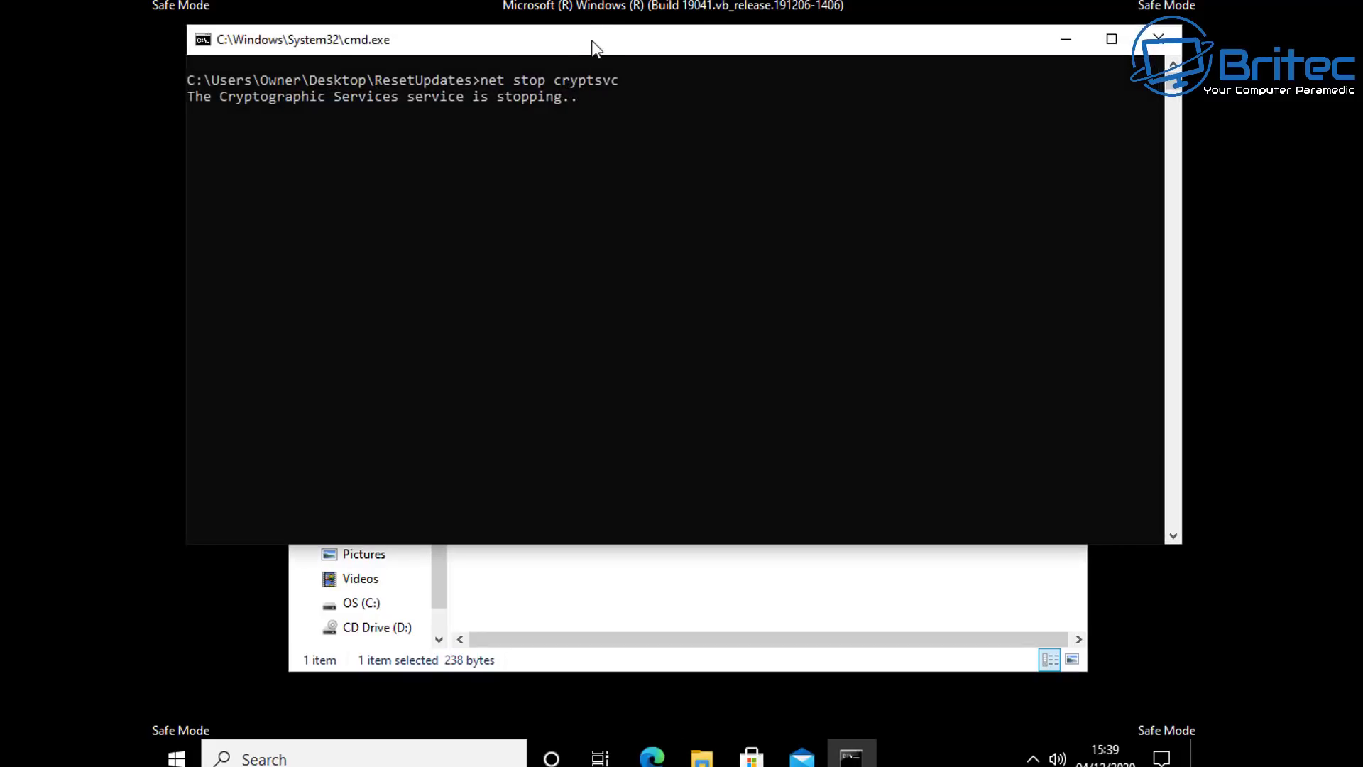
pyautogui.moveTo(592, 42); pyautogui.dragTo(601, 134)
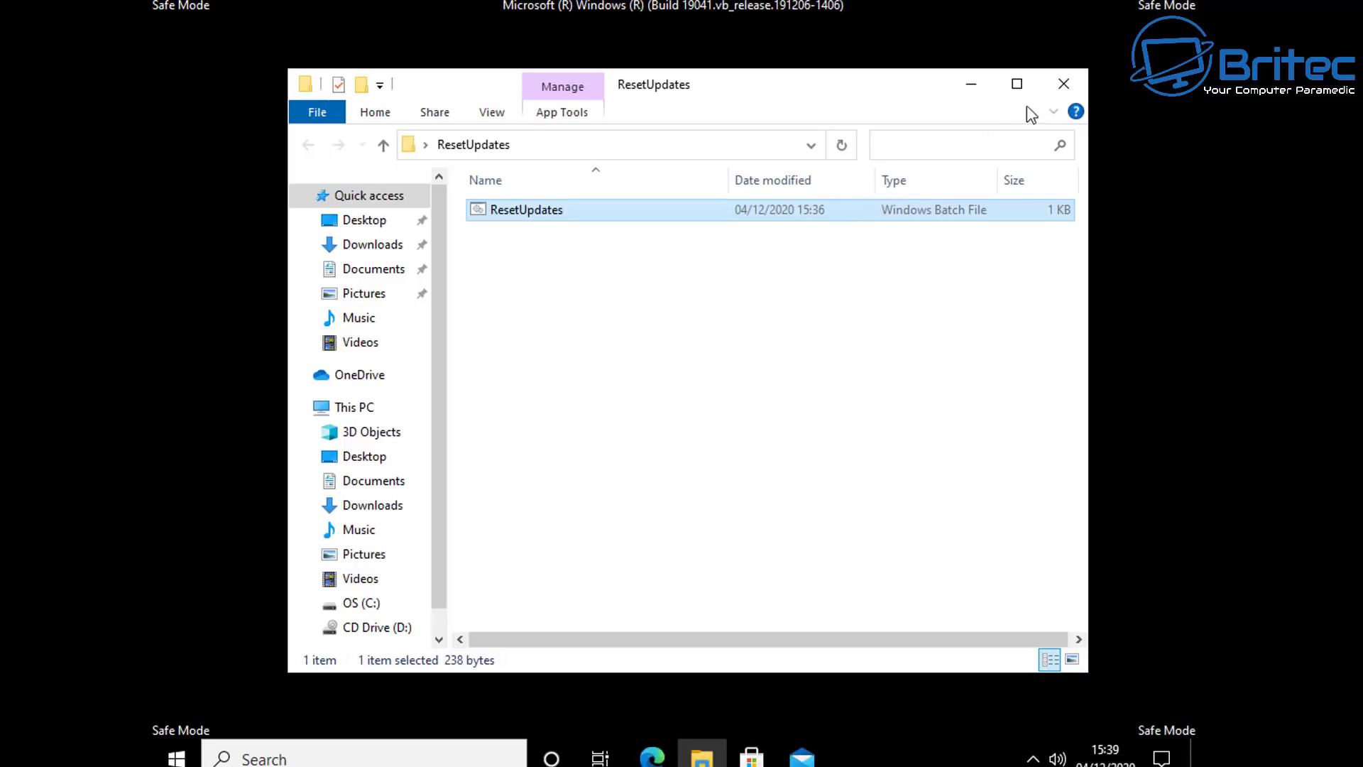
pyautogui.click(1063, 83)
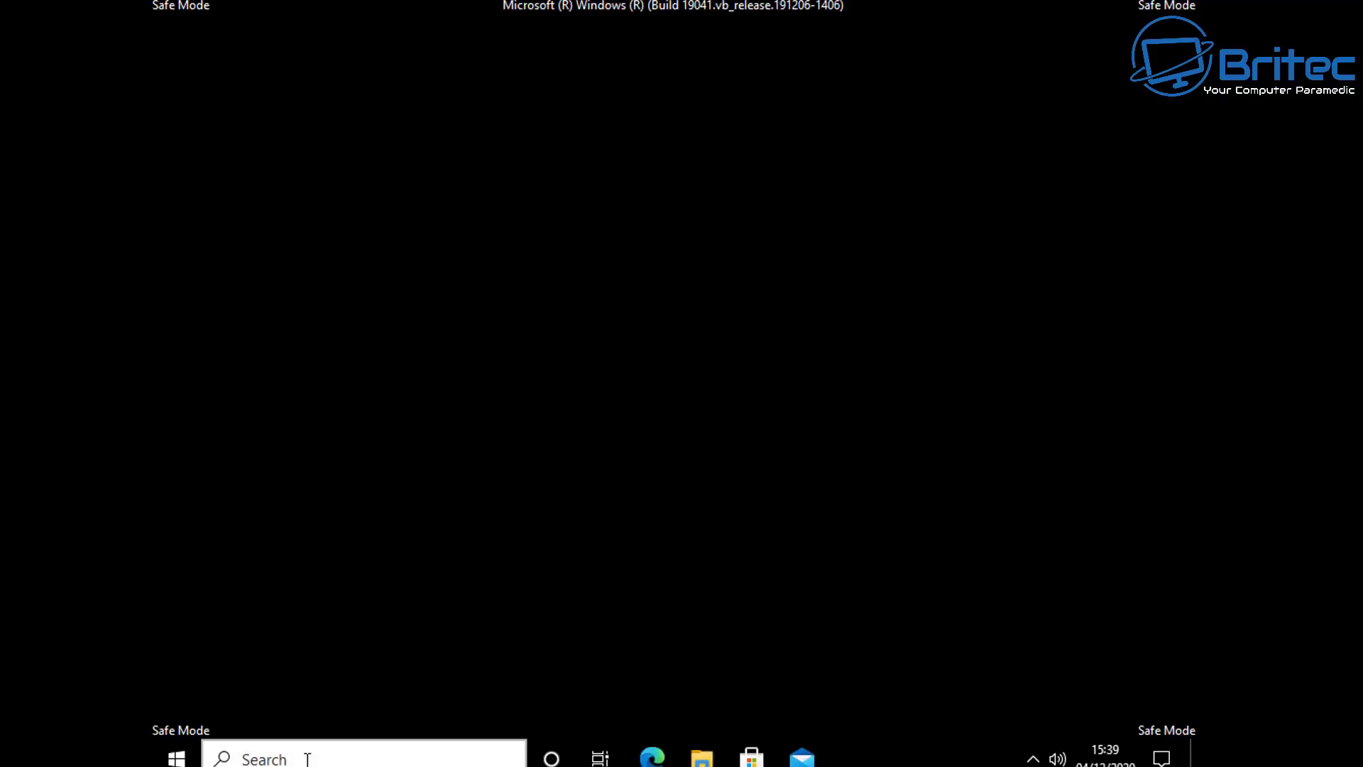
# Step: Use System Configuration (msconfig) to turn off Safe boot, and restart the computer into normal mode
pyautogui.click(309, 755)
pyautogui.write('ms')
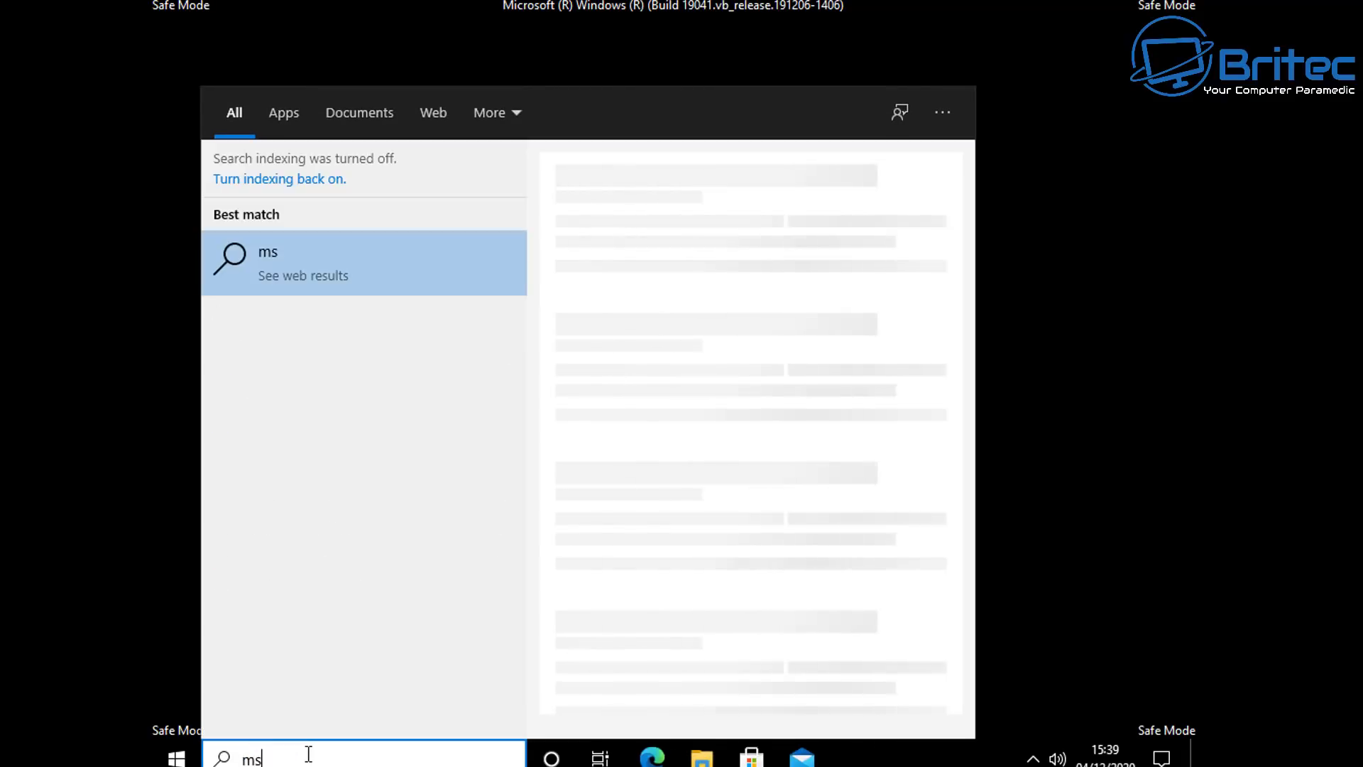
pyautogui.write('config')
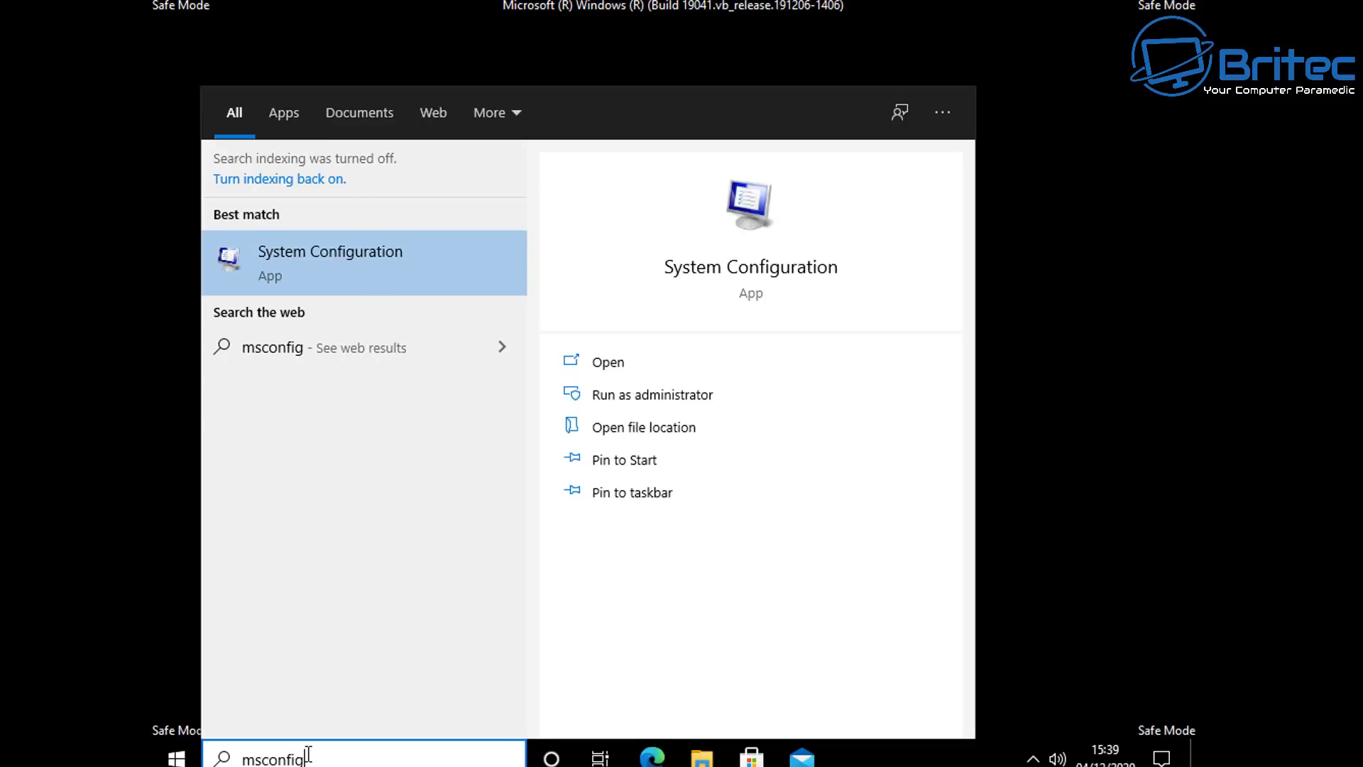
pyautogui.click(365, 267)
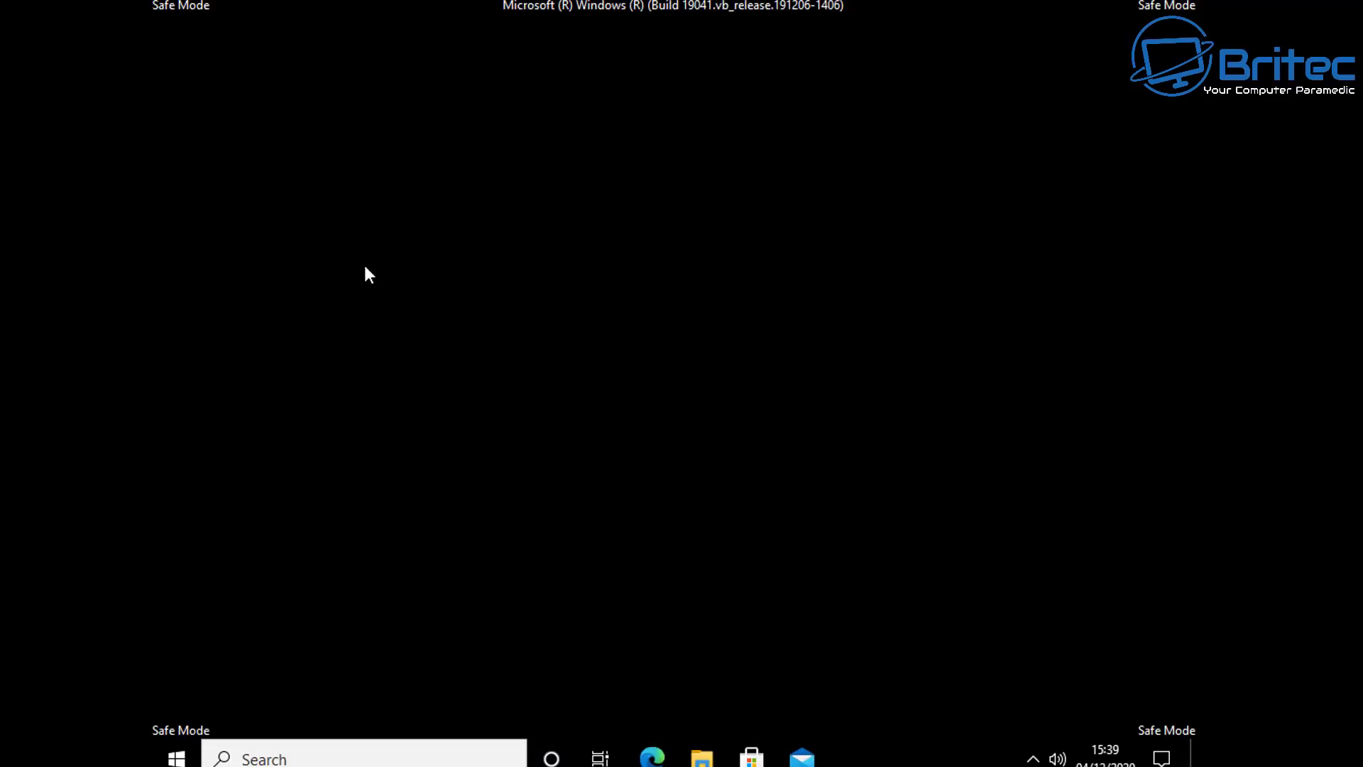
pyautogui.click(458, 220)
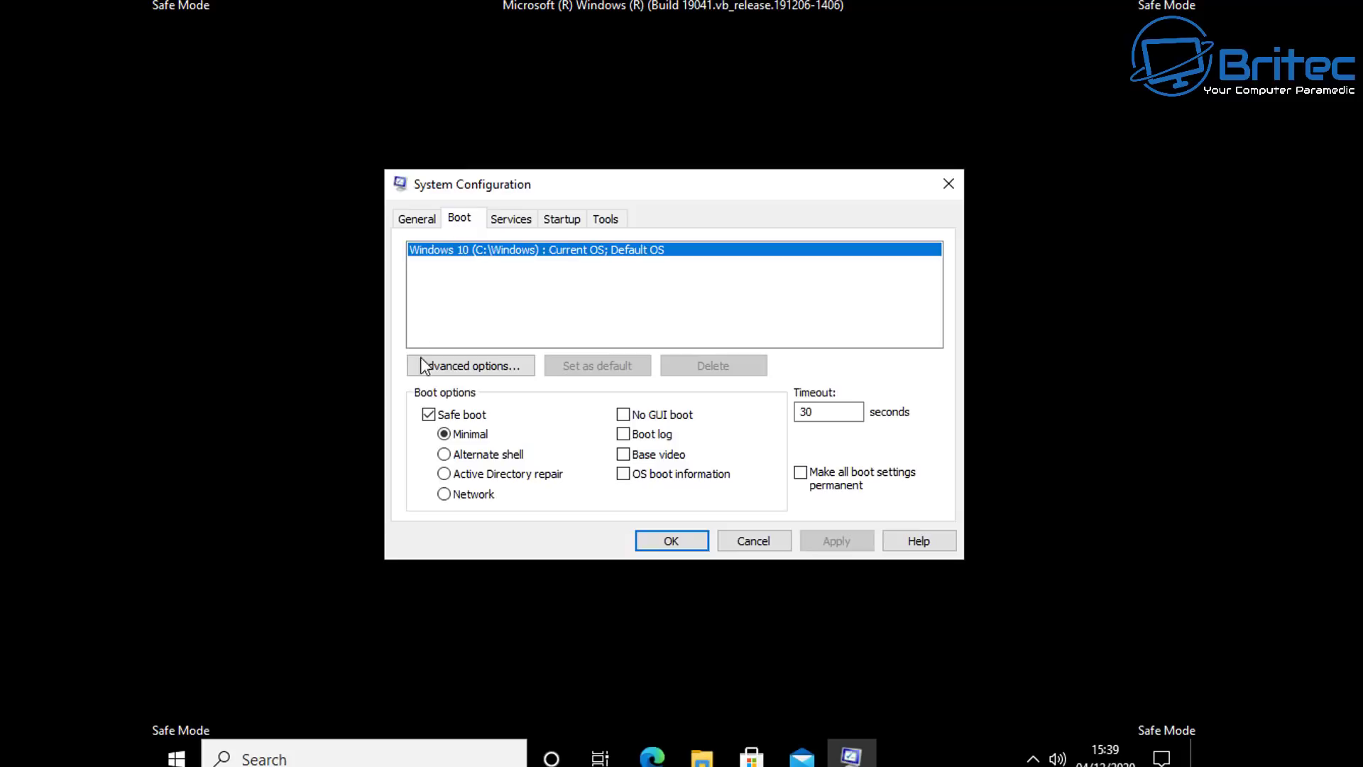
pyautogui.click(429, 415)
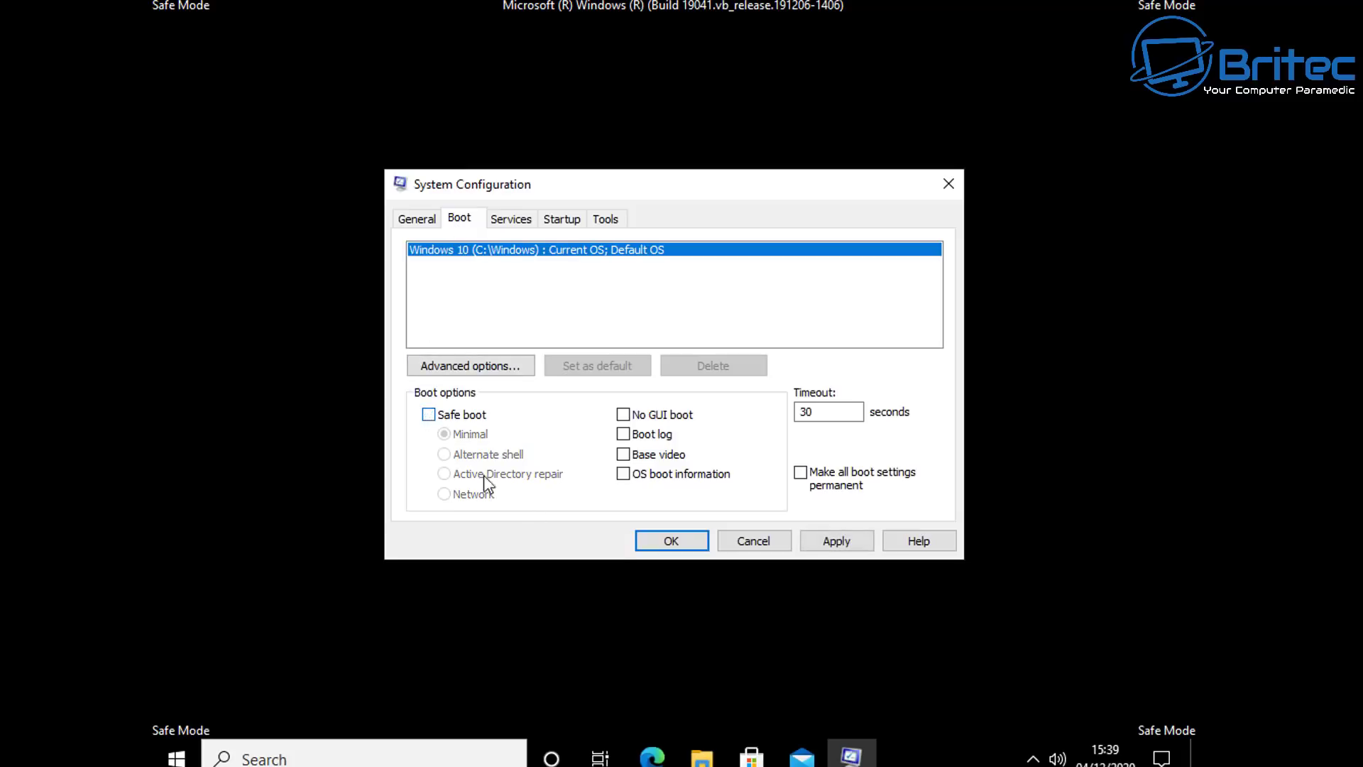
pyautogui.click(672, 542)
pyautogui.click(601, 416)
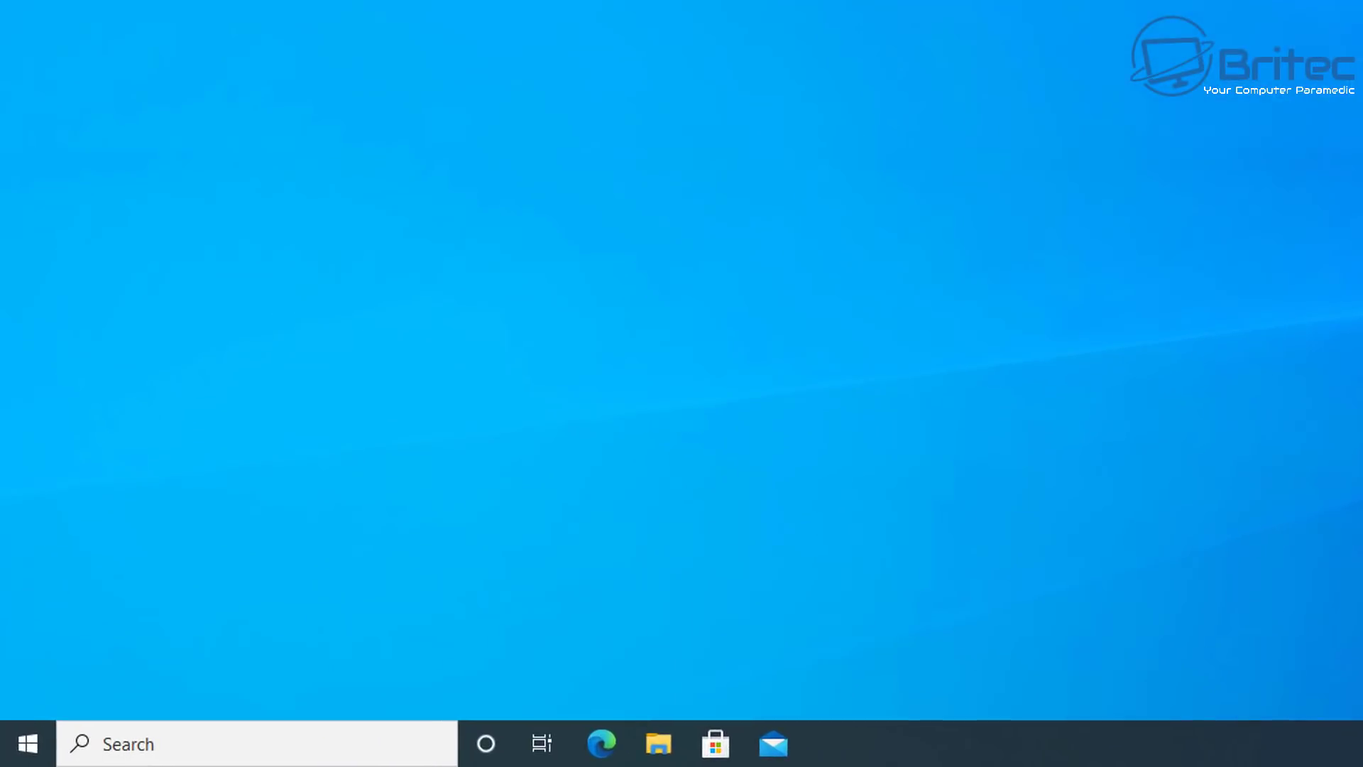
# Step: Open Command Prompt as administrator, approving the elevation, and run sfc /scannow to repair system files
pyautogui.click(256, 743)
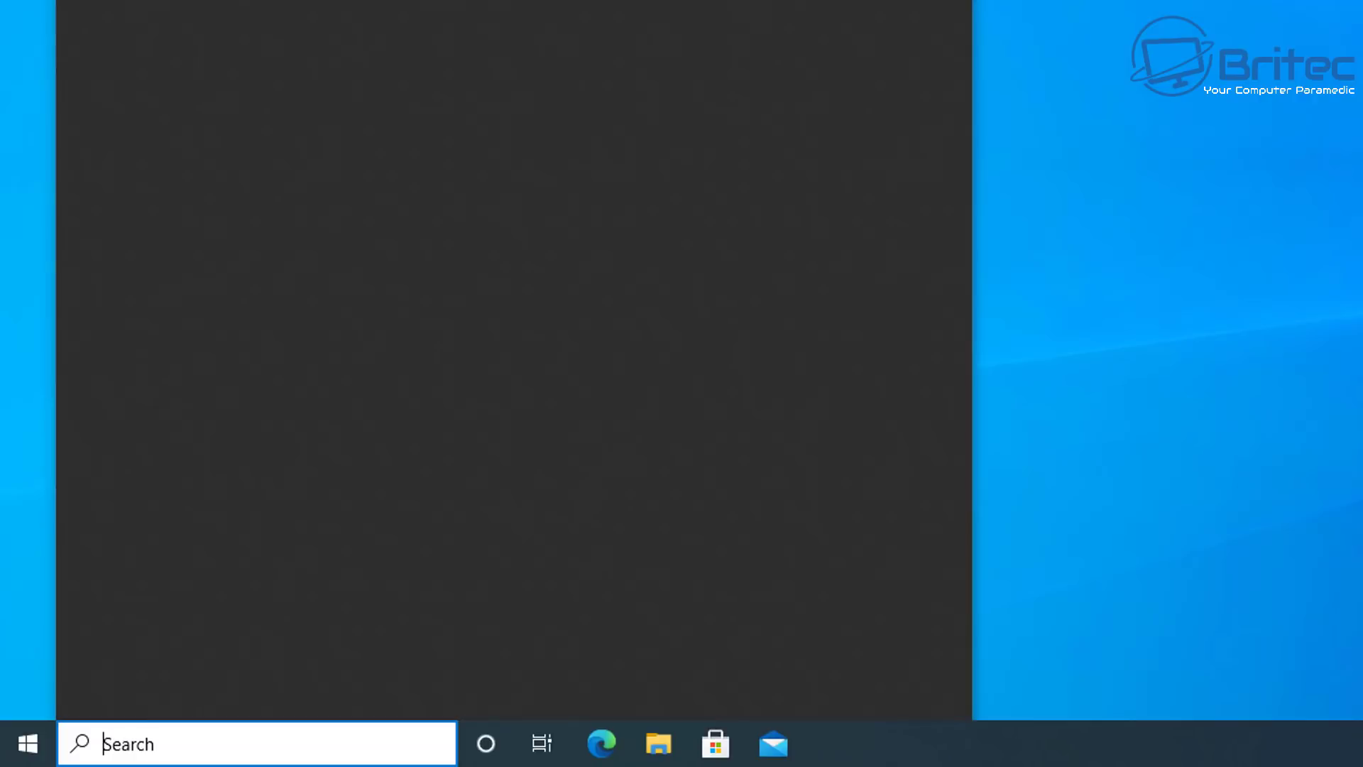
pyautogui.write('cmd')
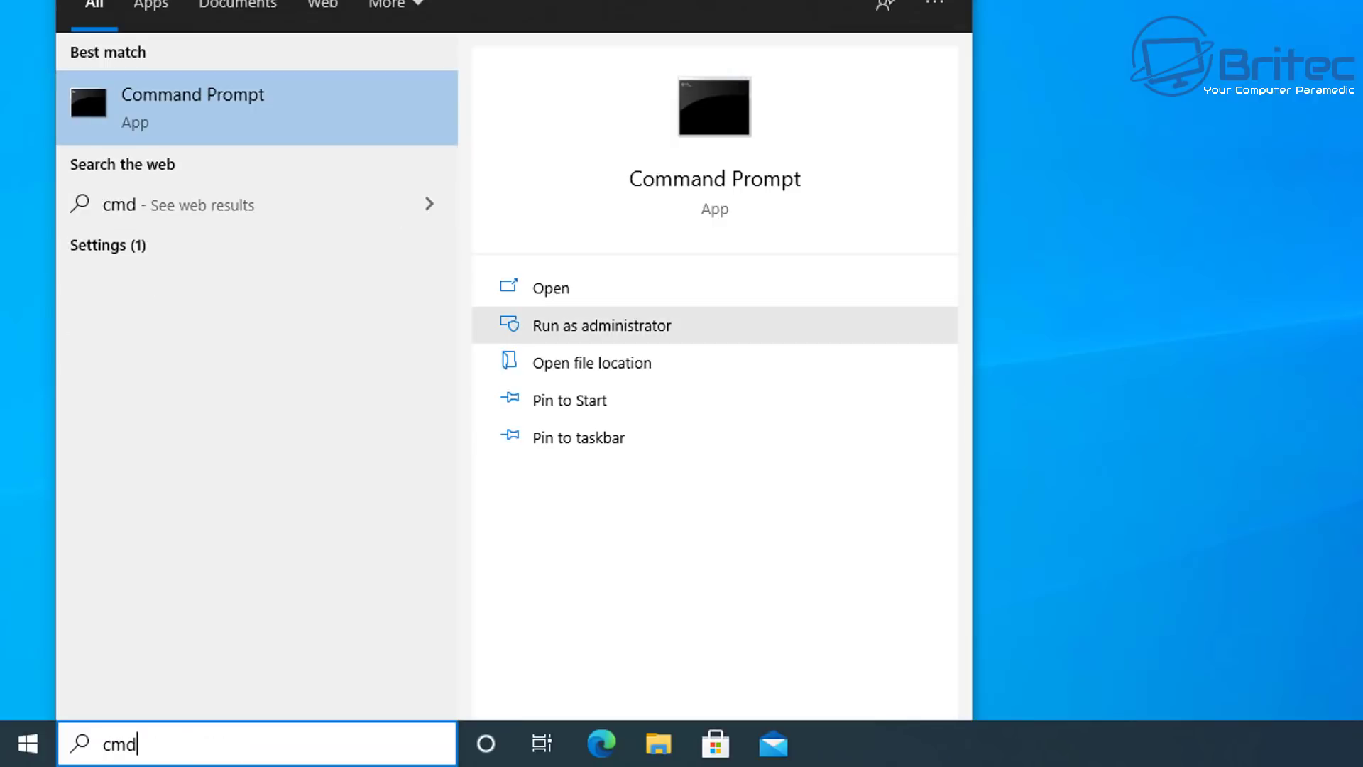
pyautogui.click(602, 325)
pyautogui.click(1001, 267)
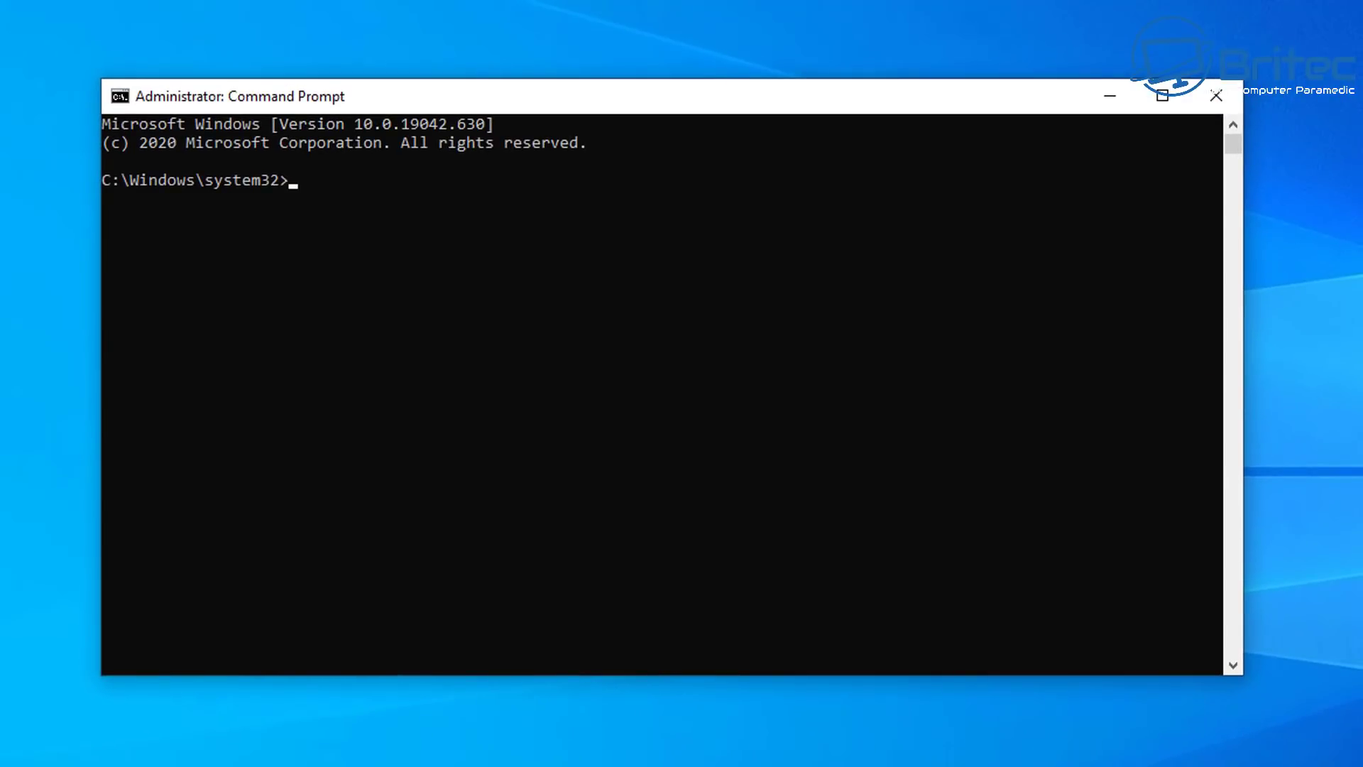
pyautogui.write('sfc /scannow')
pyautogui.press('Return')
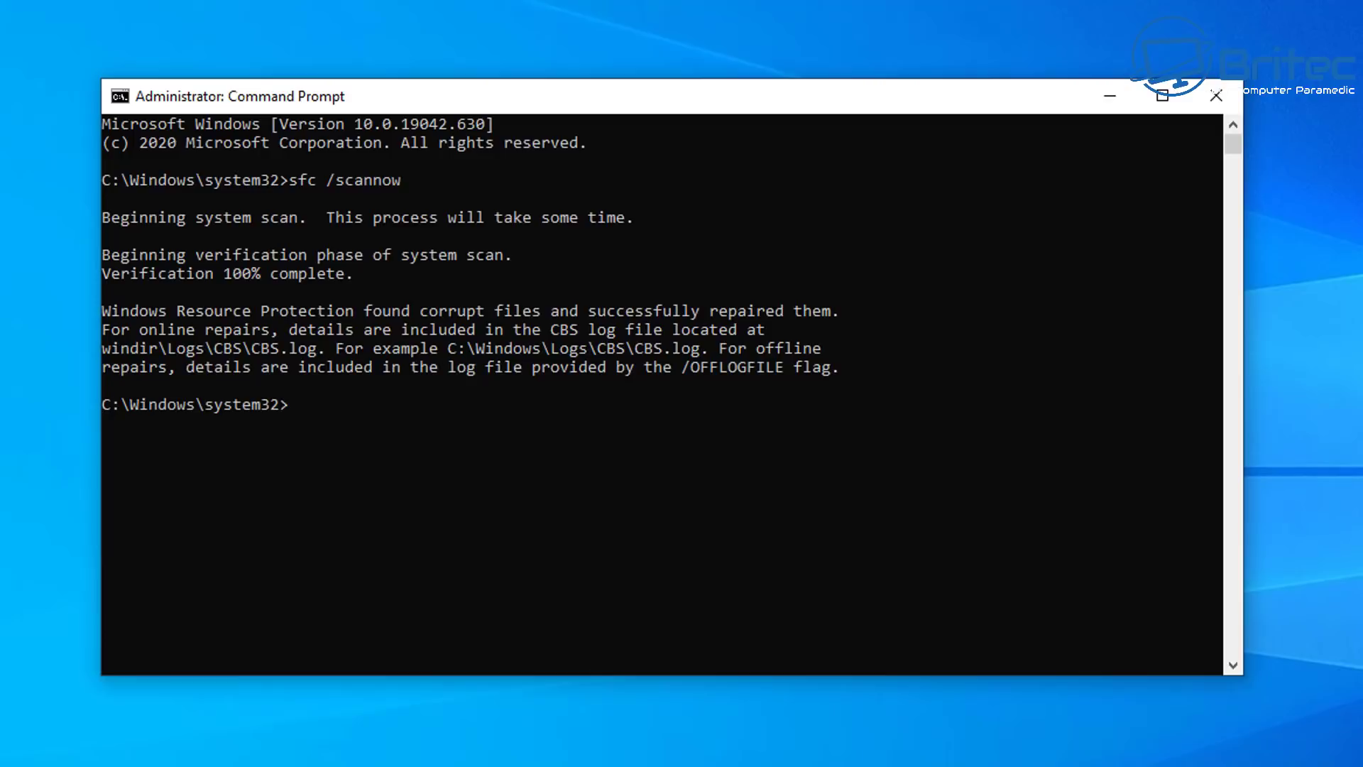
# Step: Repair the Windows image with dism /online /cleanup-image /restorehealth, and close Command Prompt when the operation finishes
pyautogui.write('dism /online /clean')
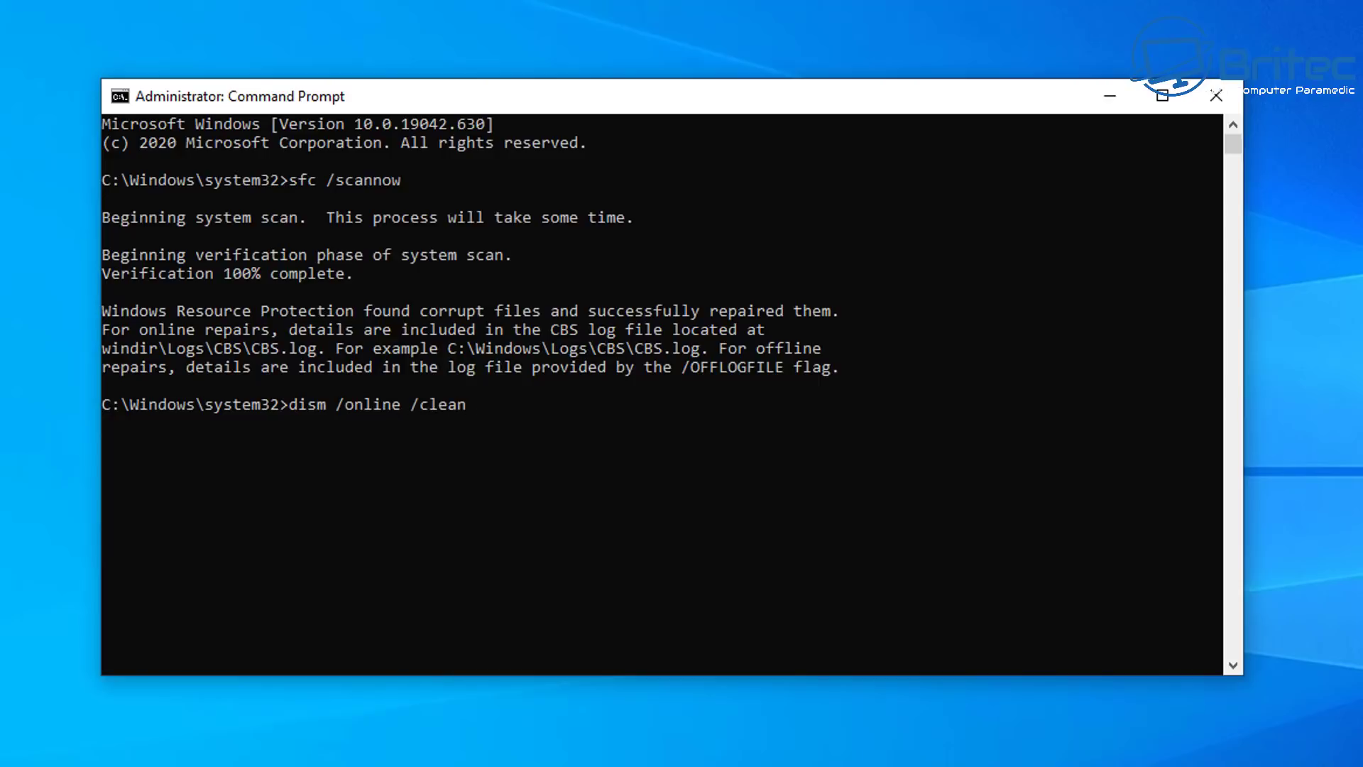
pyautogui.write('up-iamge')
pyautogui.press('BackSpace')
pyautogui.press('BackSpace')
pyautogui.press('BackSpace')
pyautogui.press('BackSpace')
pyautogui.write('mage')
pyautogui.write('/restore')
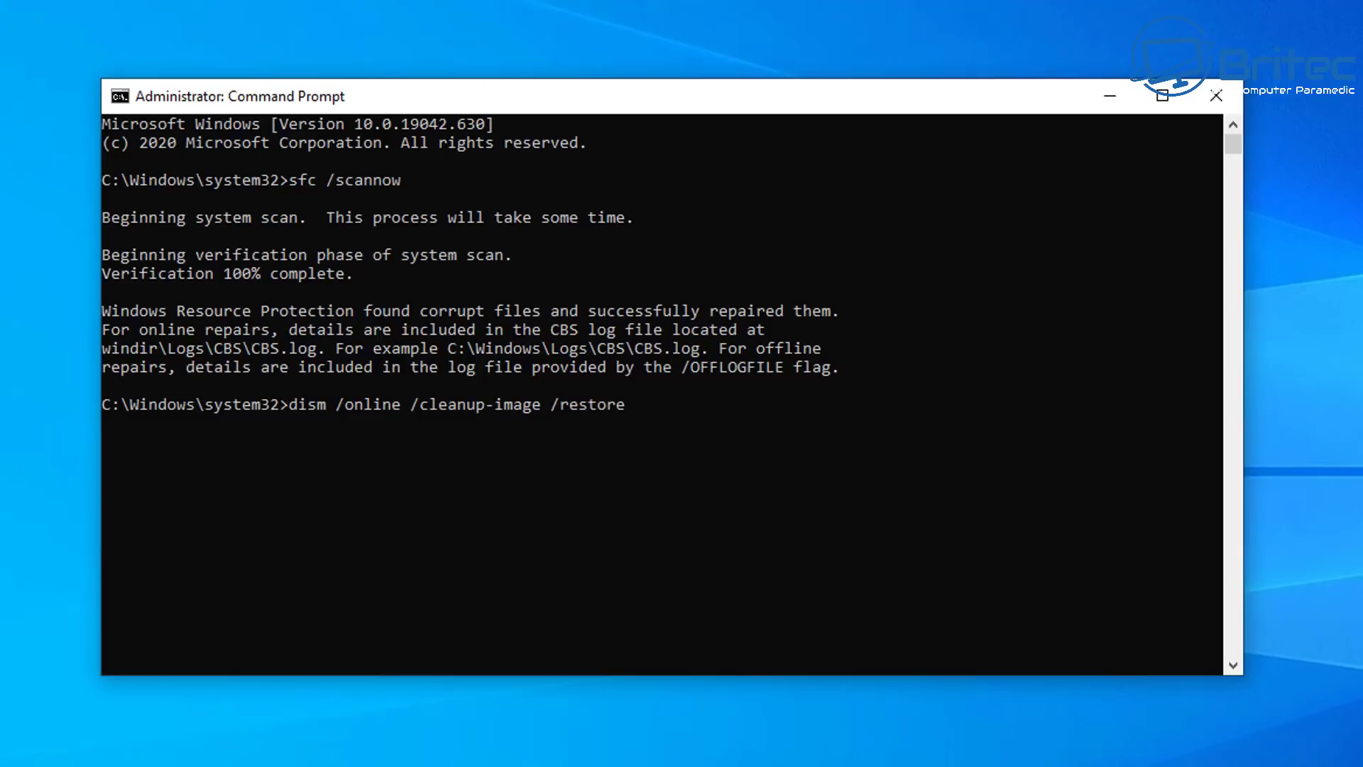
pyautogui.write('health')
pyautogui.press('Return')
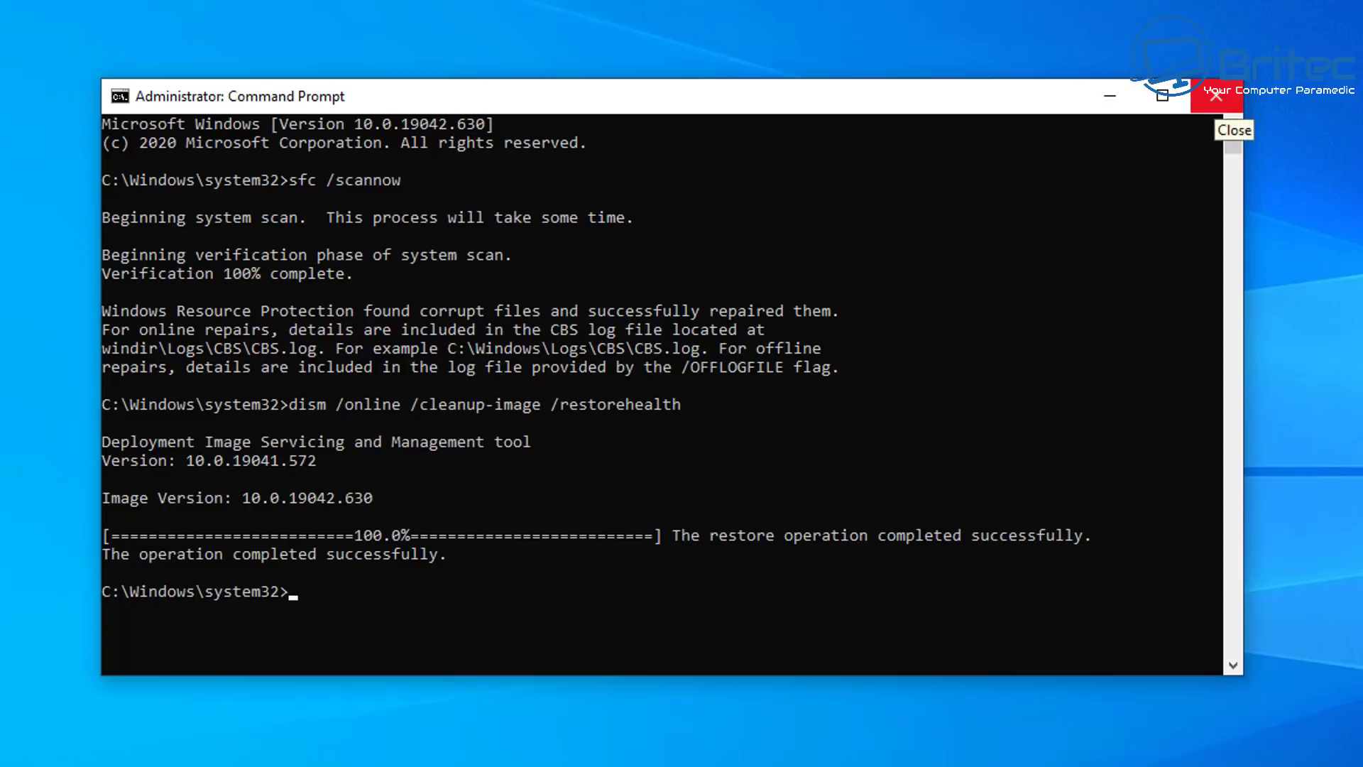
pyautogui.click(1215, 96)
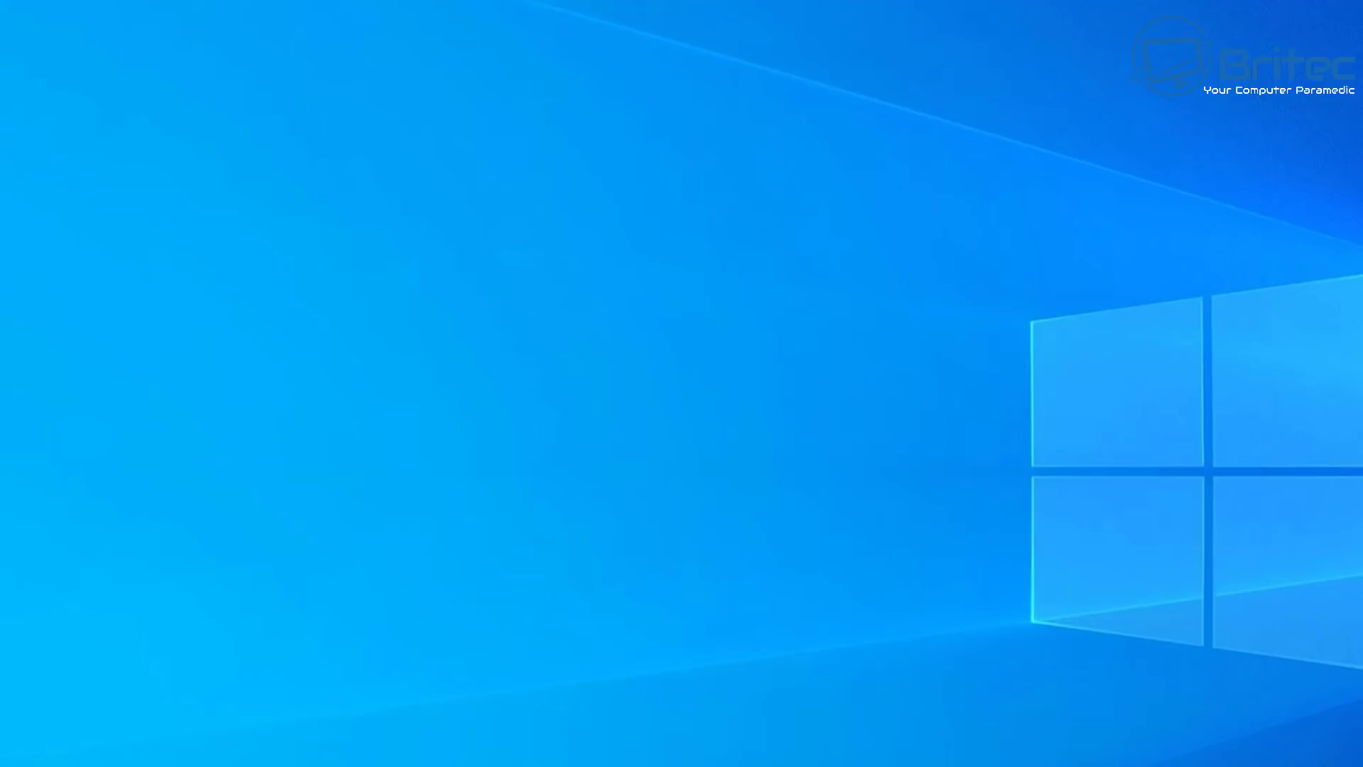
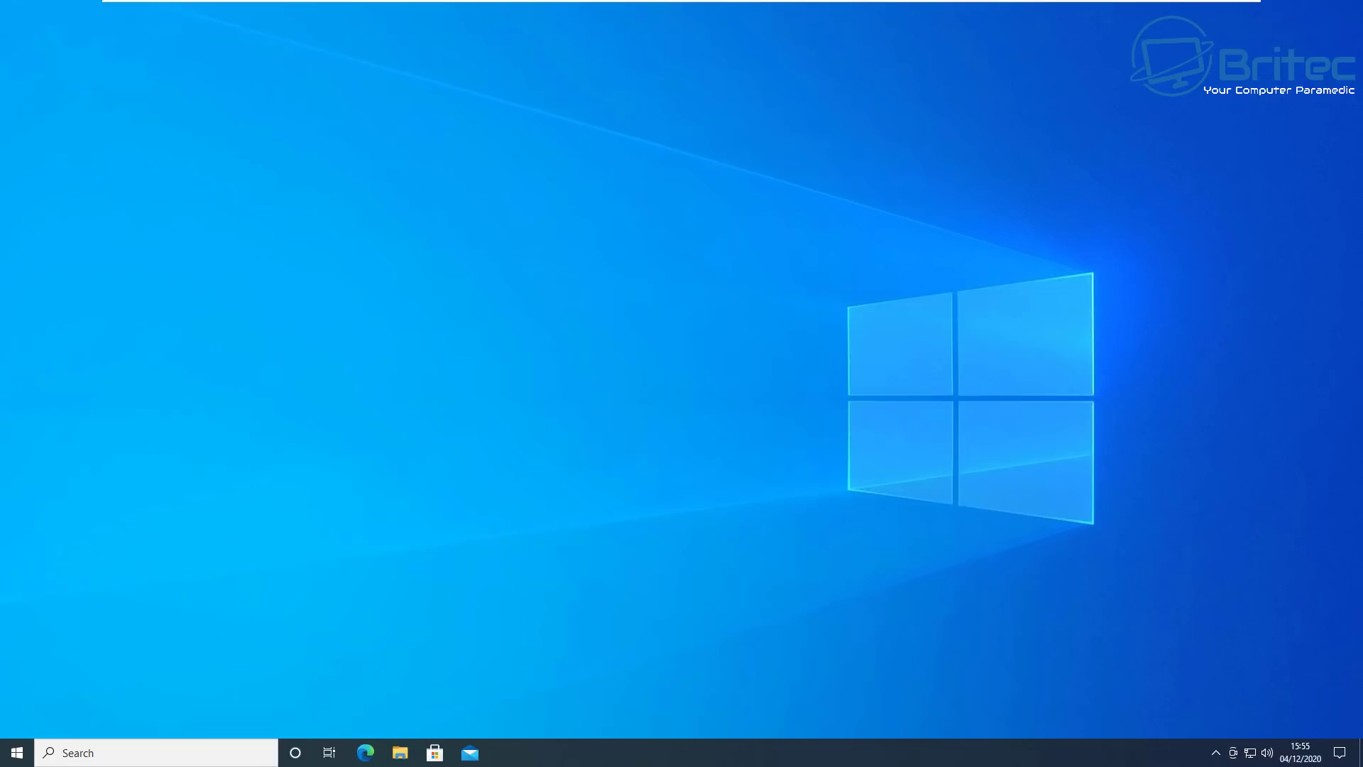
# Step: Restart the computer
pyautogui.click(17, 753)
pyautogui.click(18, 721)
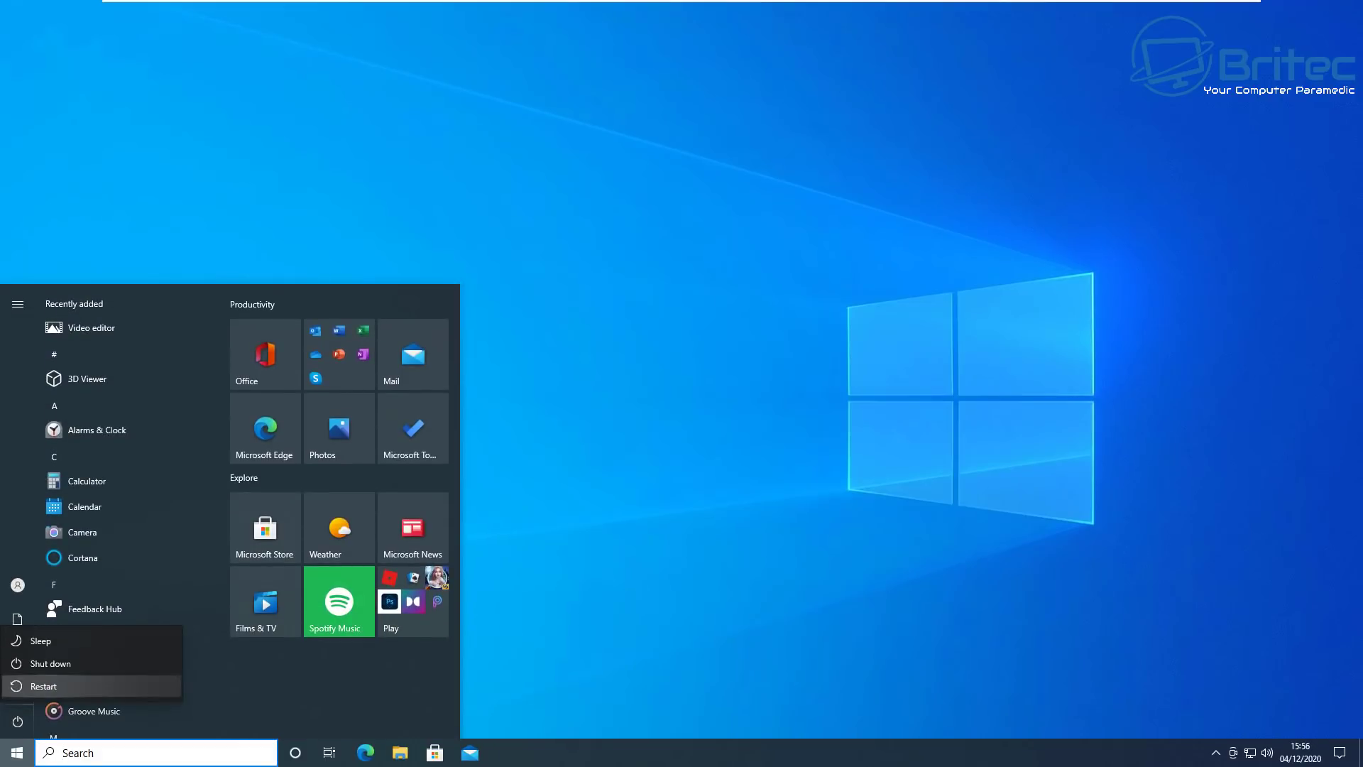
pyautogui.click(39, 695)
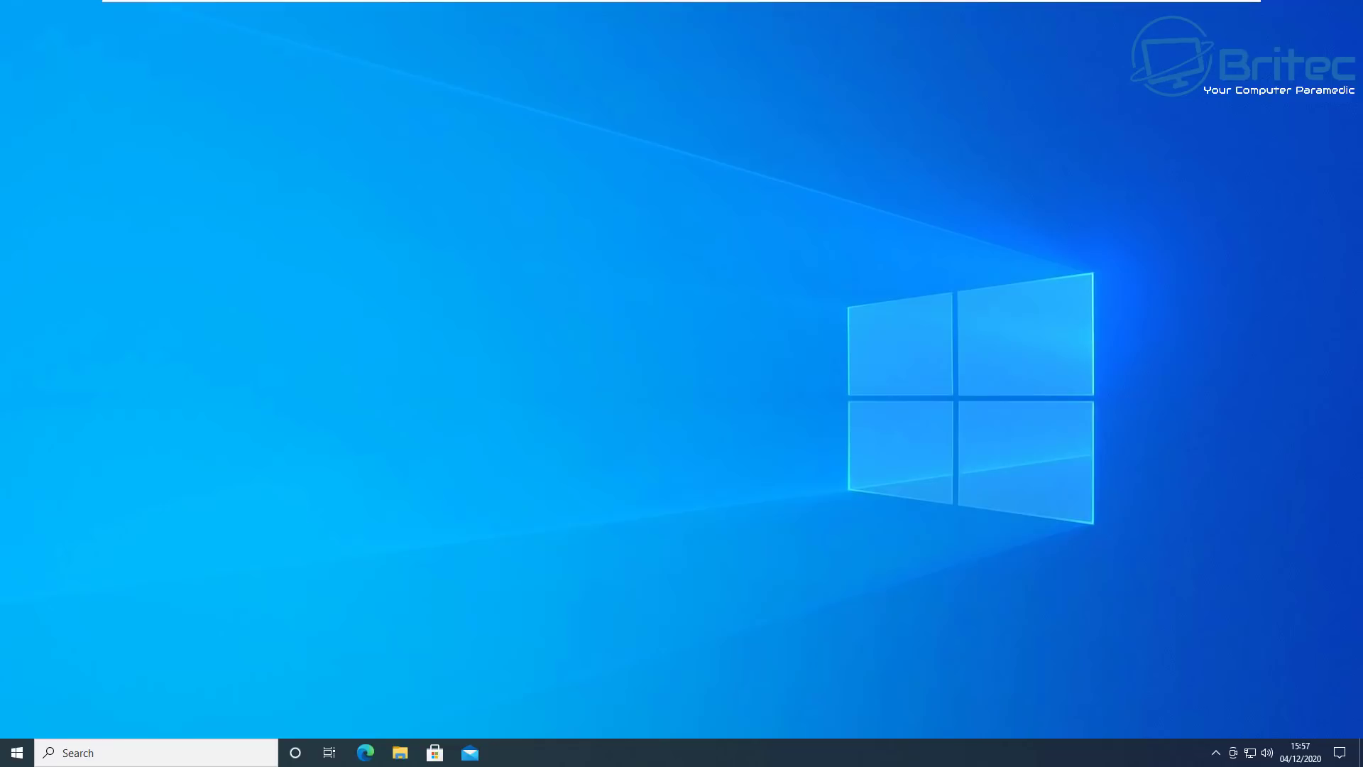
# Step: Open System Configuration (msconfig) and turn off Load startup items under Selective startup
pyautogui.press('super+s')
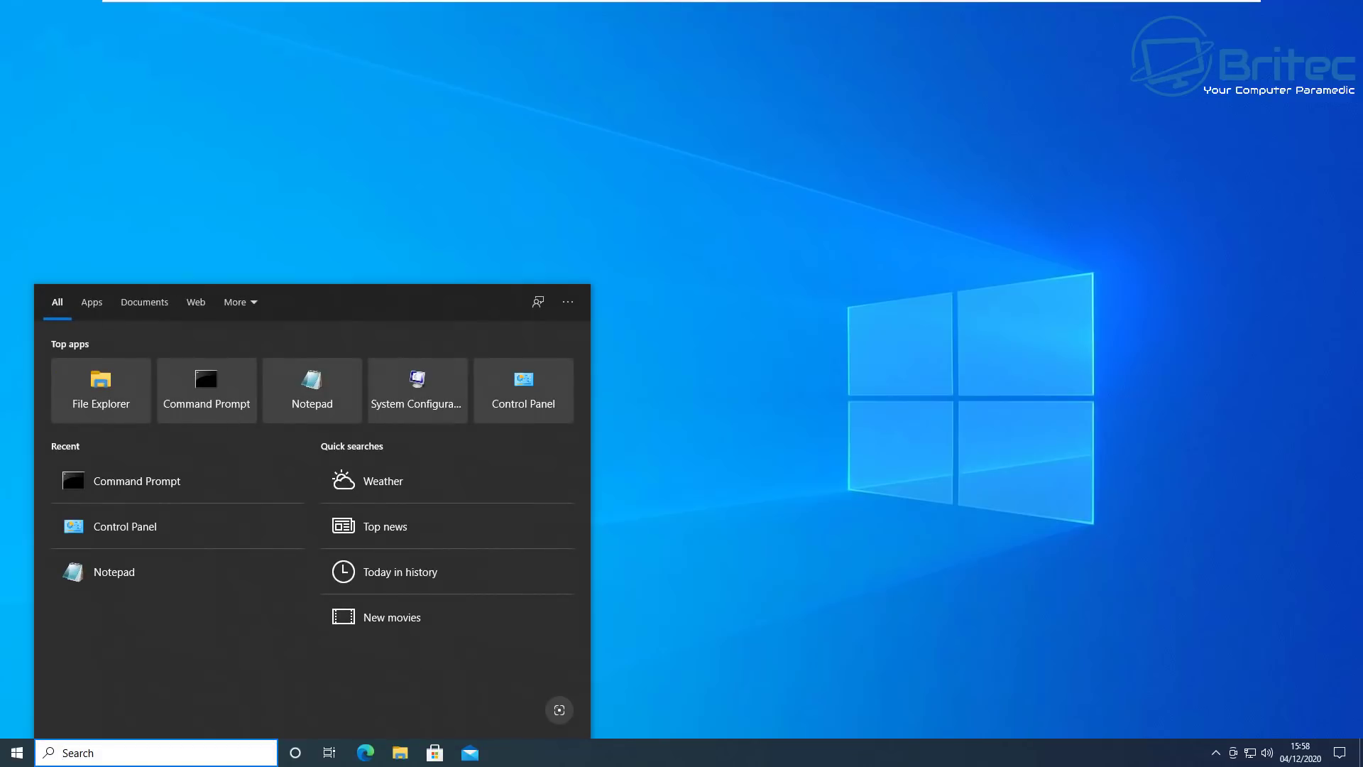
pyautogui.write('msconfig')
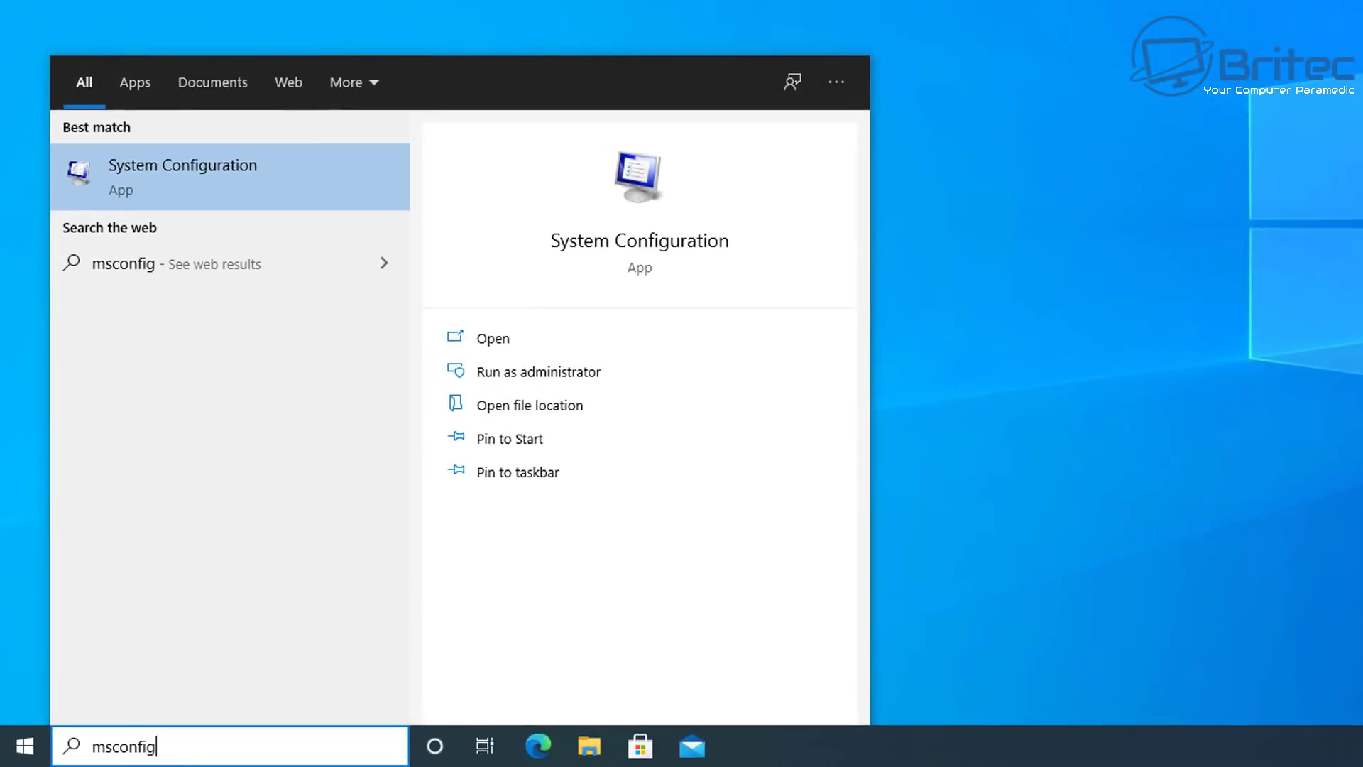
pyautogui.press('Return')
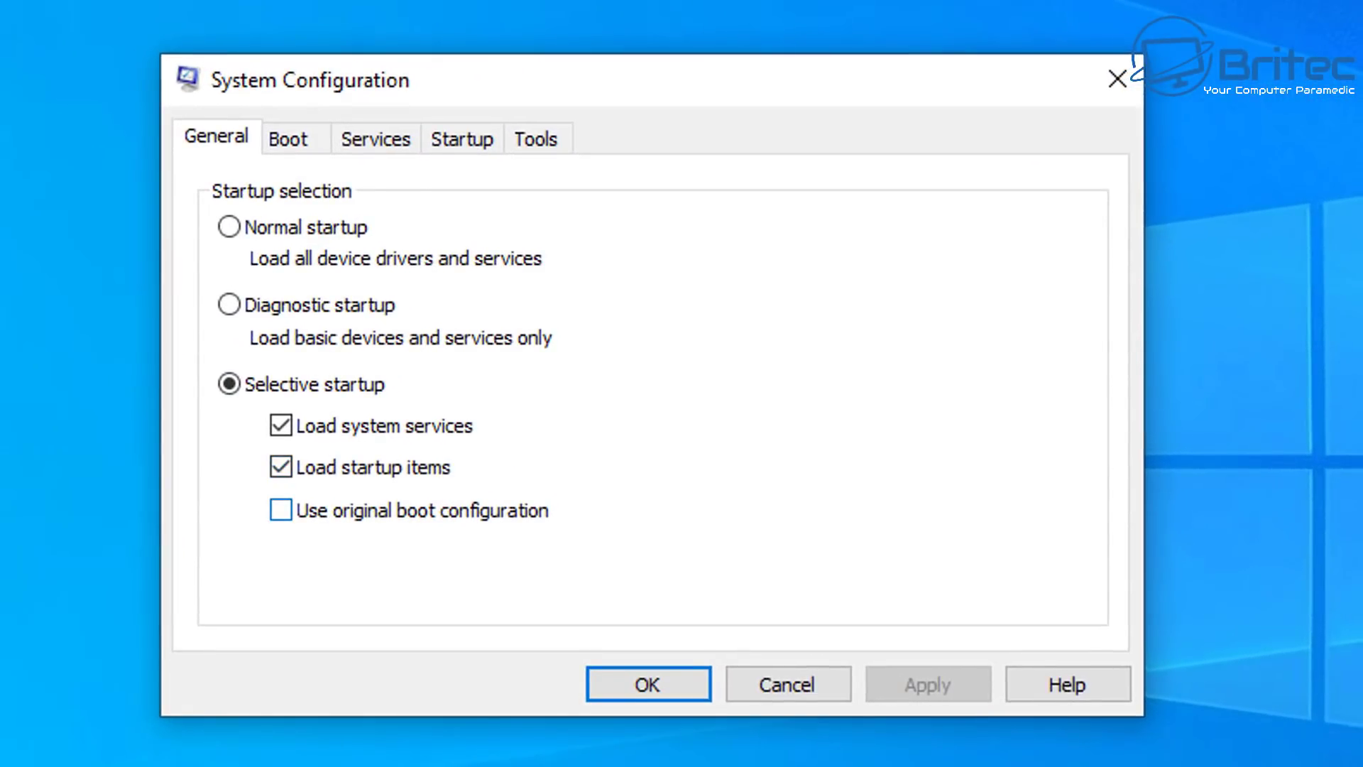
pyautogui.click(281, 466)
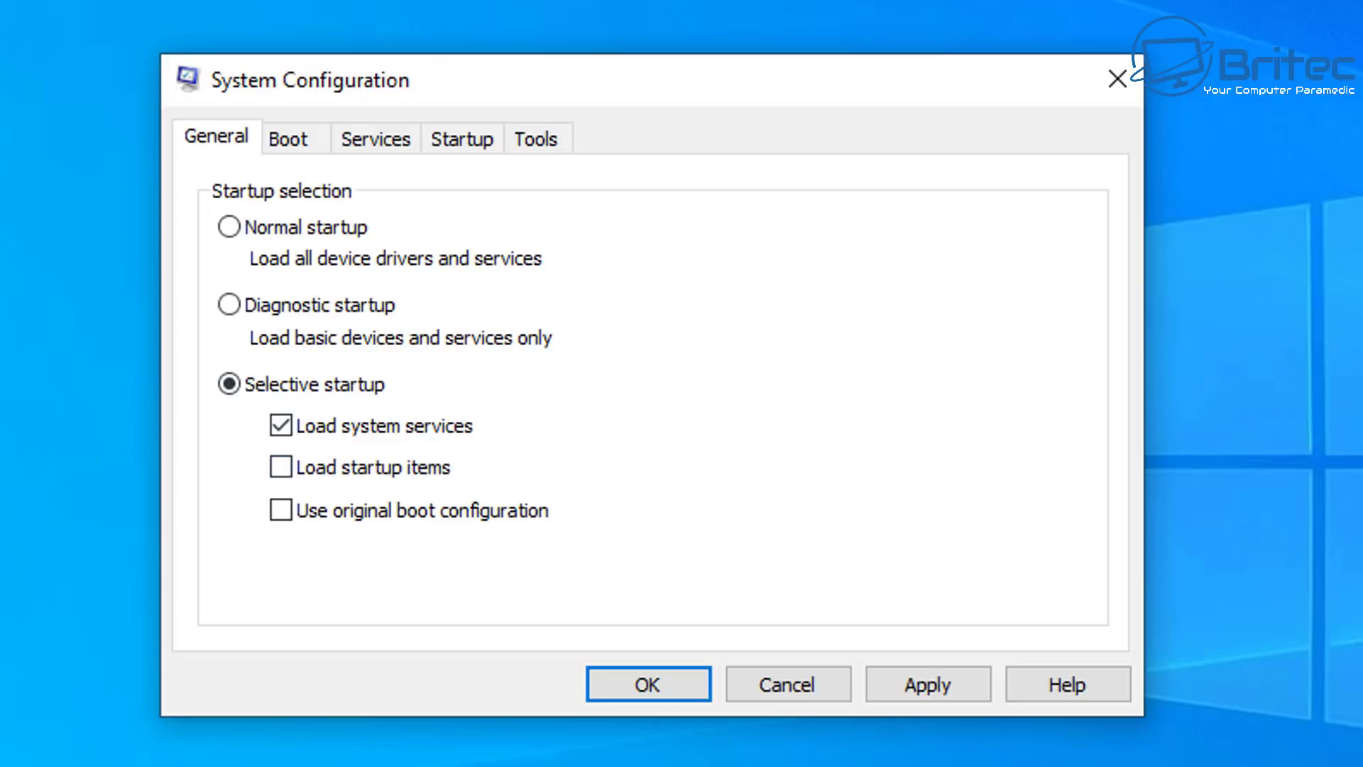
# Step: Hide all Microsoft services, disable all the remaining services, and apply the change
pyautogui.click(375, 139)
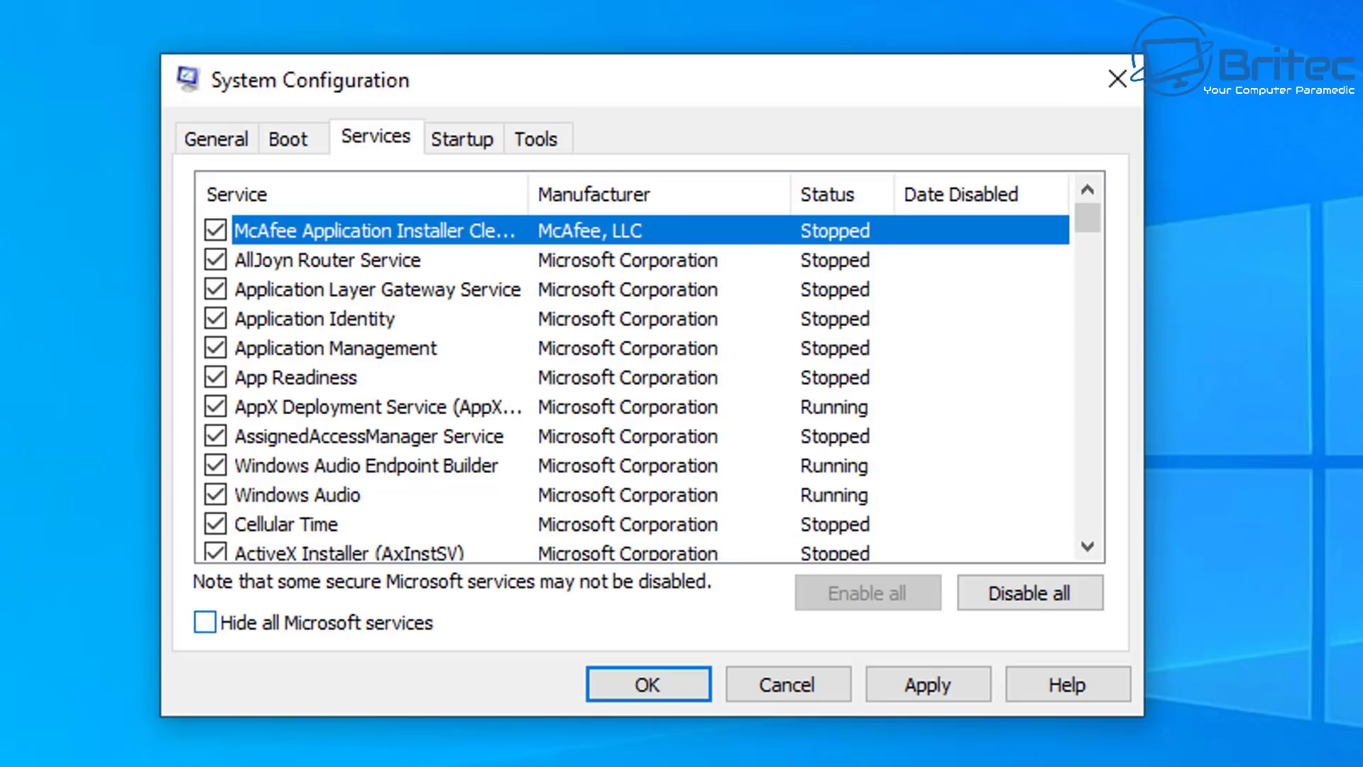
pyautogui.click(204, 622)
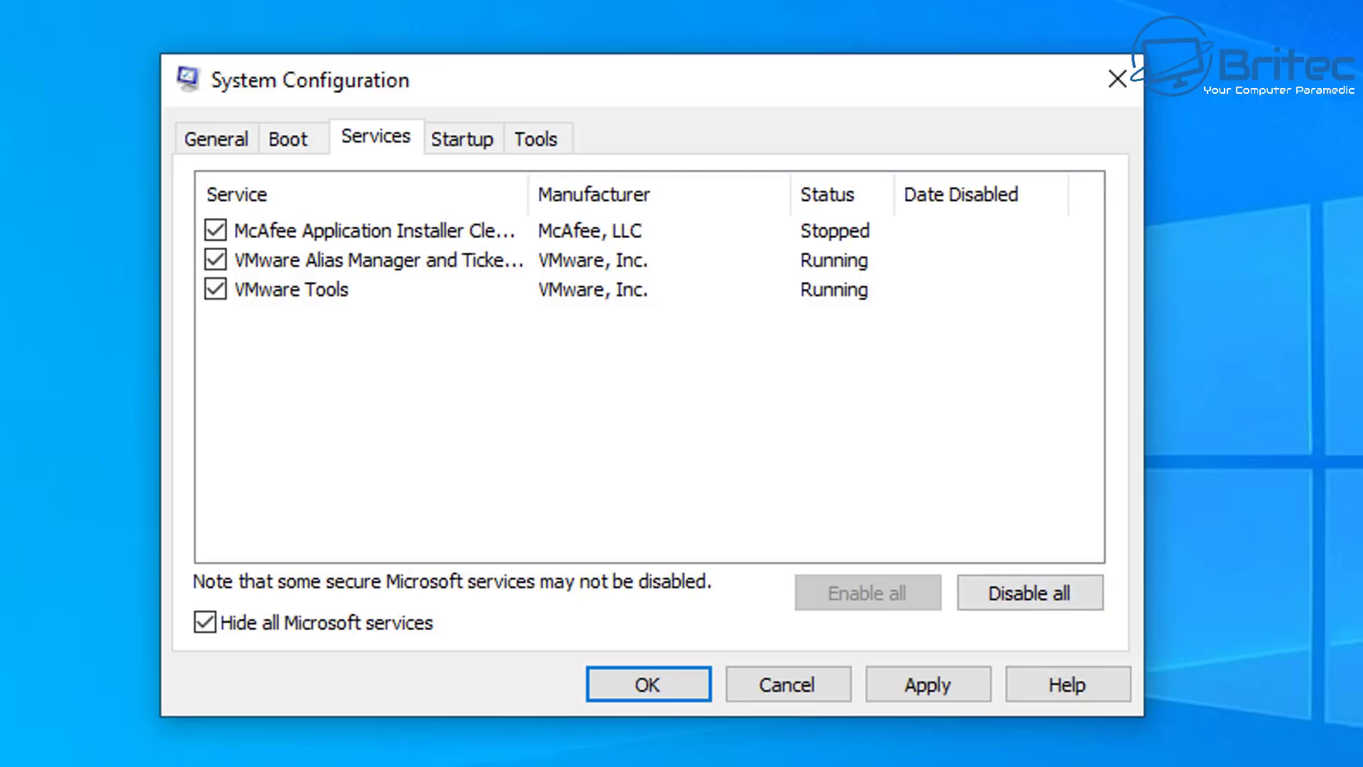
pyautogui.click(1029, 593)
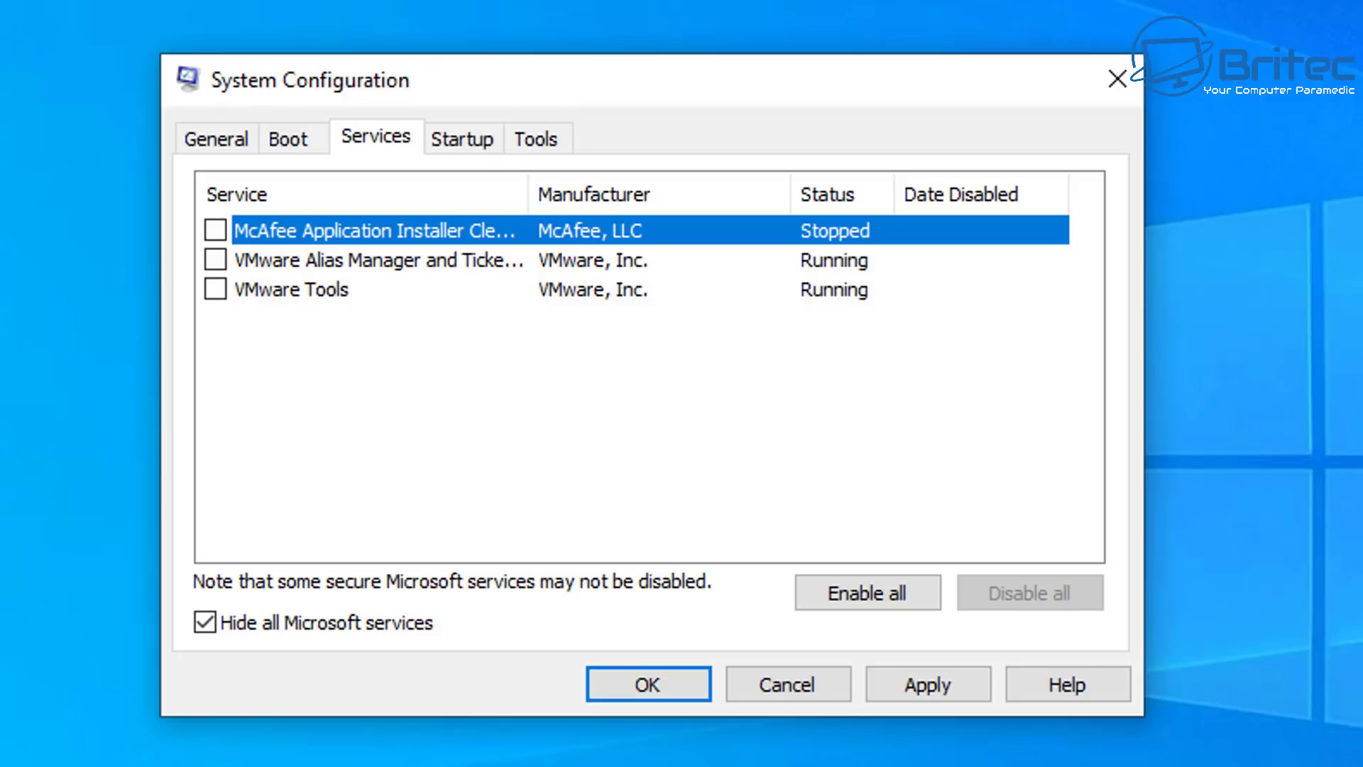
pyautogui.click(927, 685)
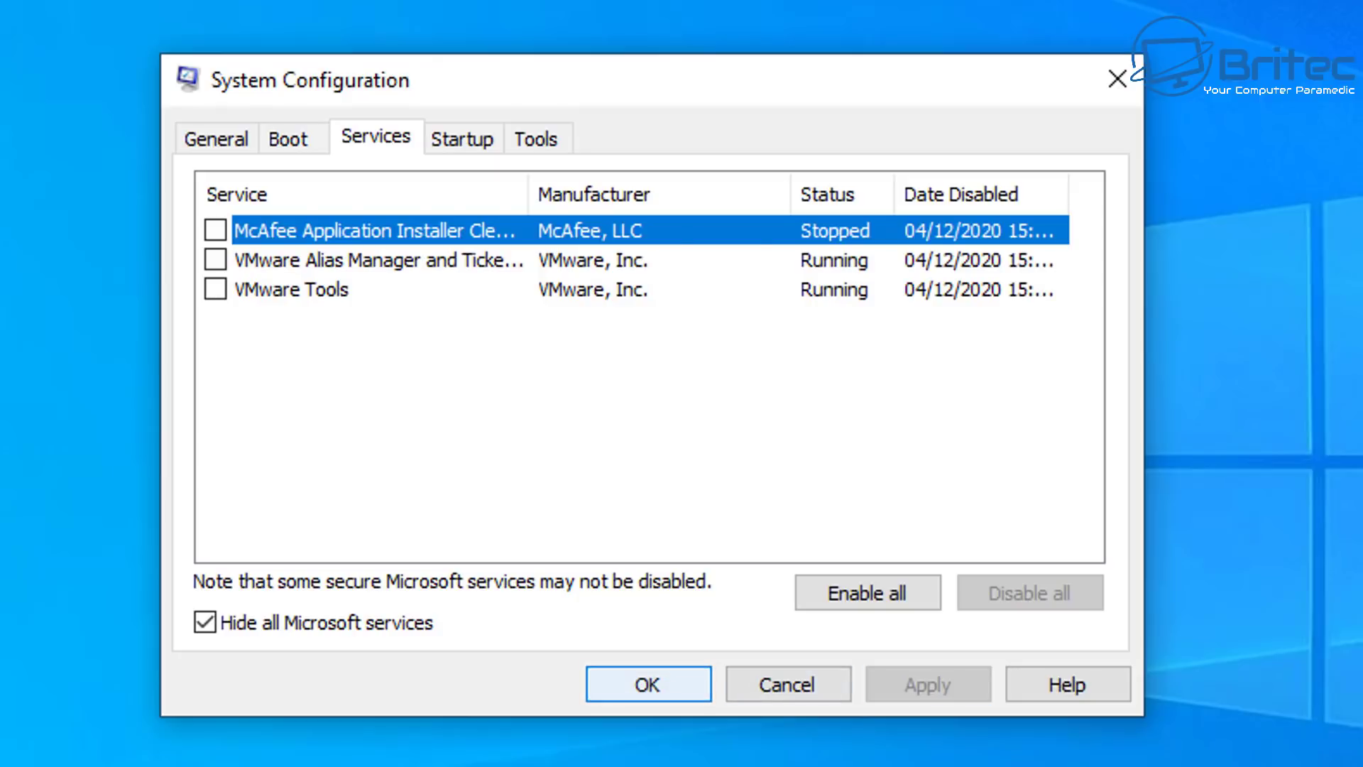
# Step: Close System Configuration and restart the computer to apply the clean boot settings
pyautogui.click(648, 685)
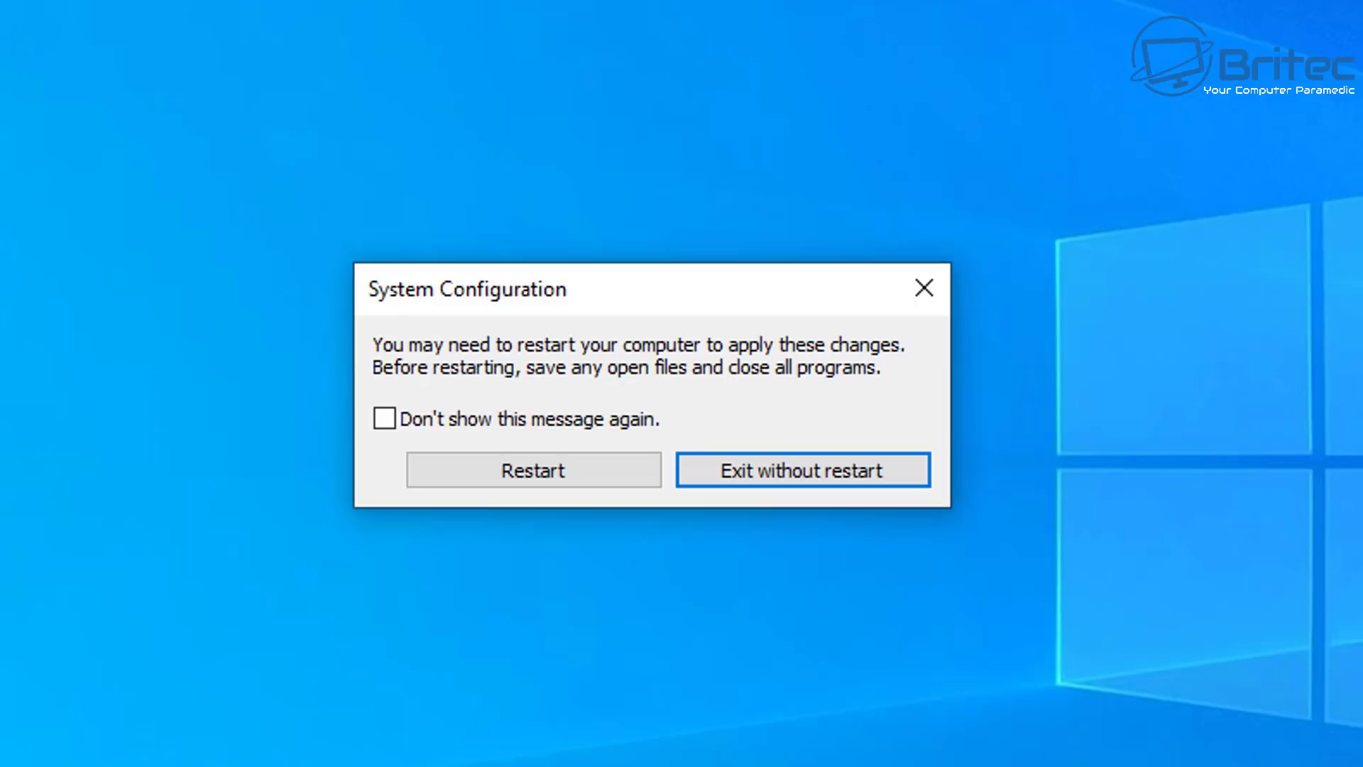
pyautogui.press('Left')
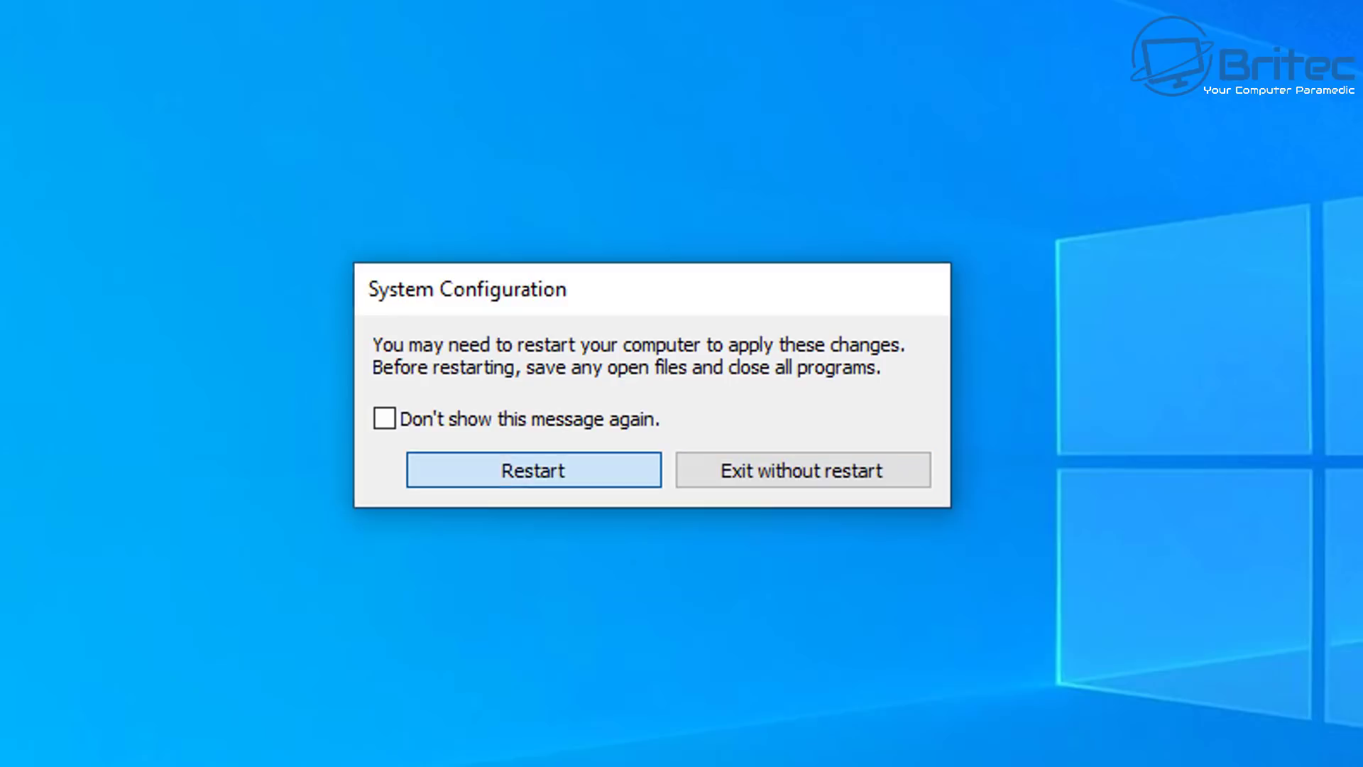
pyautogui.press('Return')
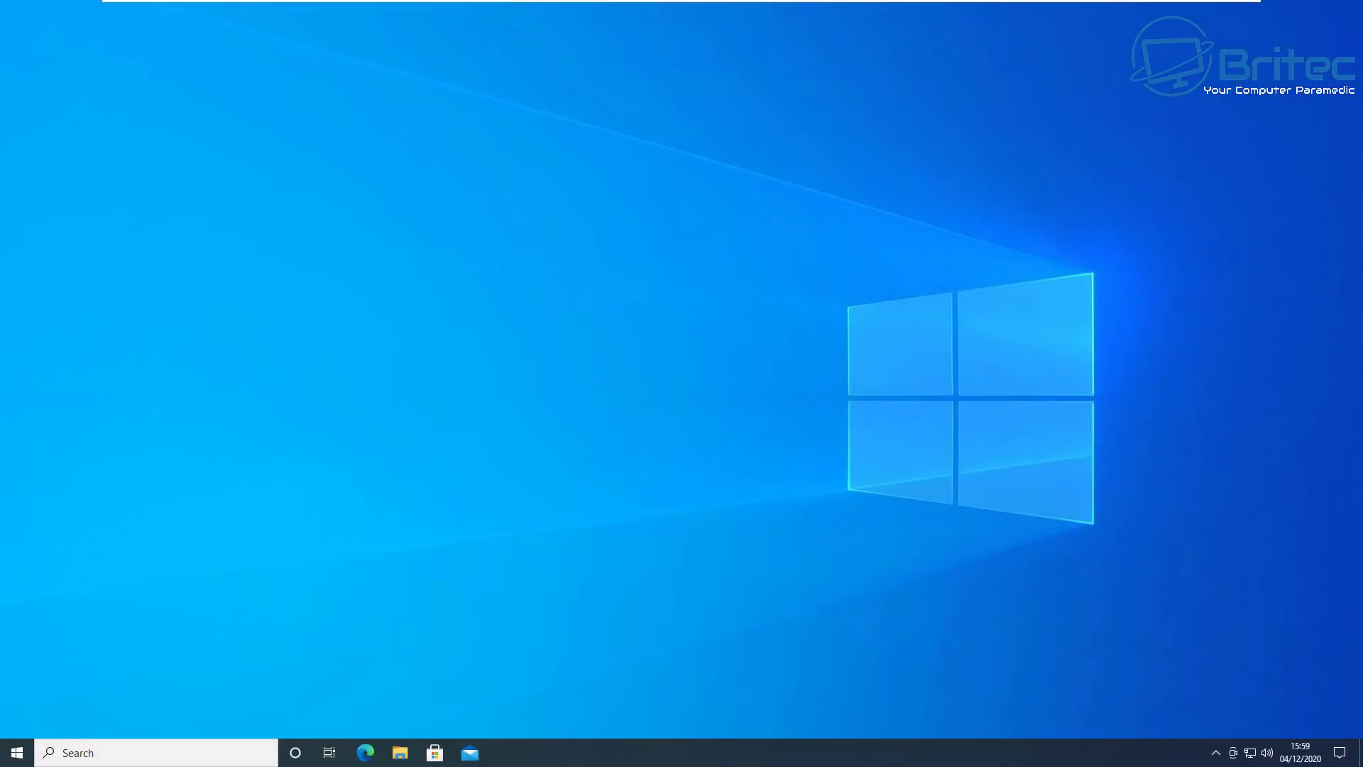
# Step: Open the Windows Update page in Settings to review the update status, and close Settings
pyautogui.click(17, 752)
pyautogui.click(17, 687)
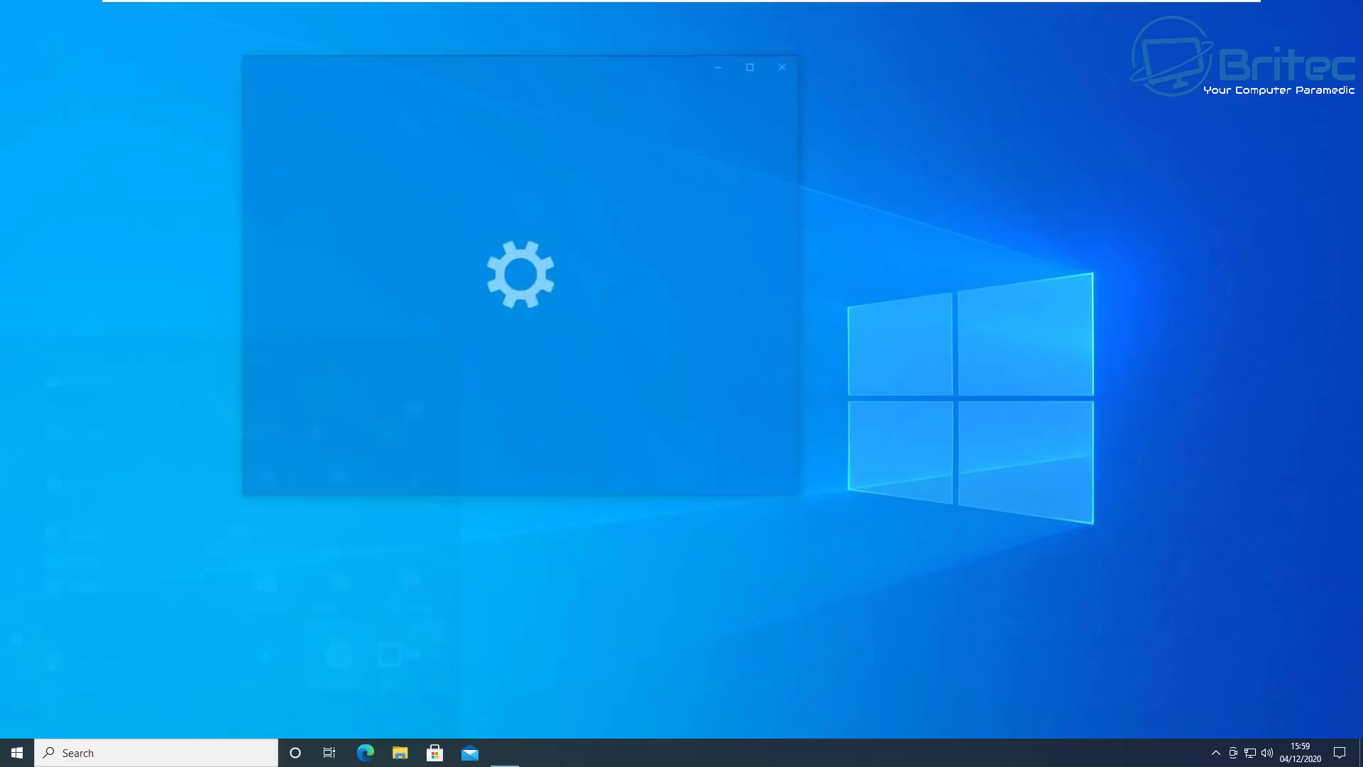
pyautogui.moveTo(486, 65); pyautogui.dragTo(671, 136)
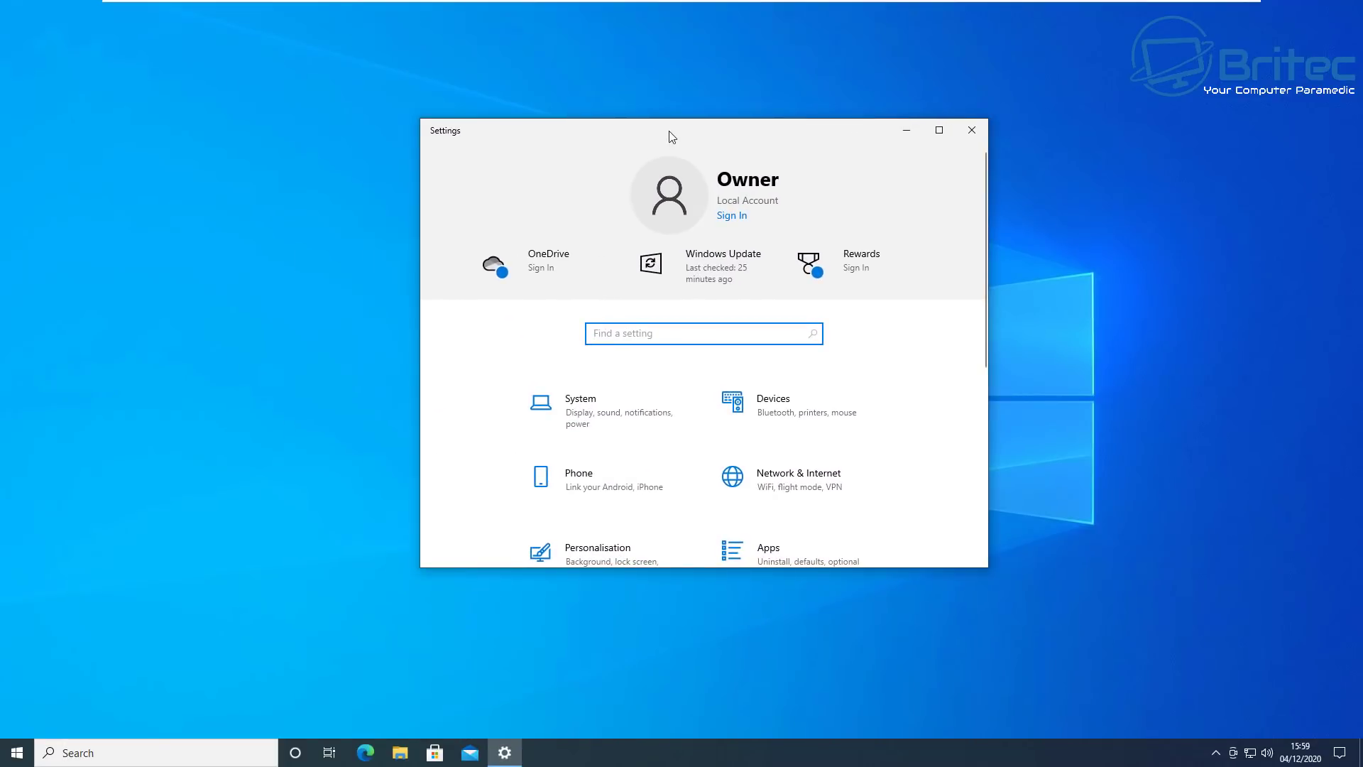
pyautogui.scroll(-2, 852, 525)
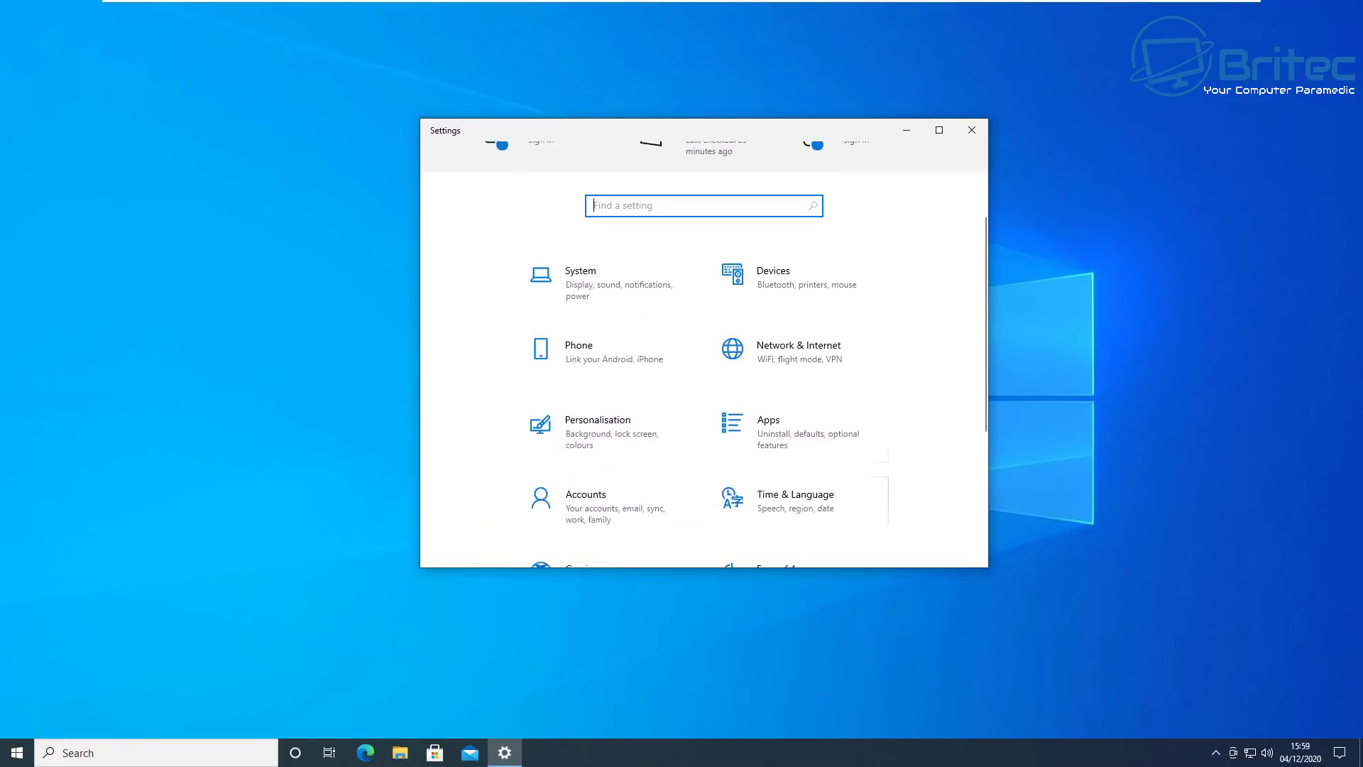
pyautogui.scroll(-2, 802, 490)
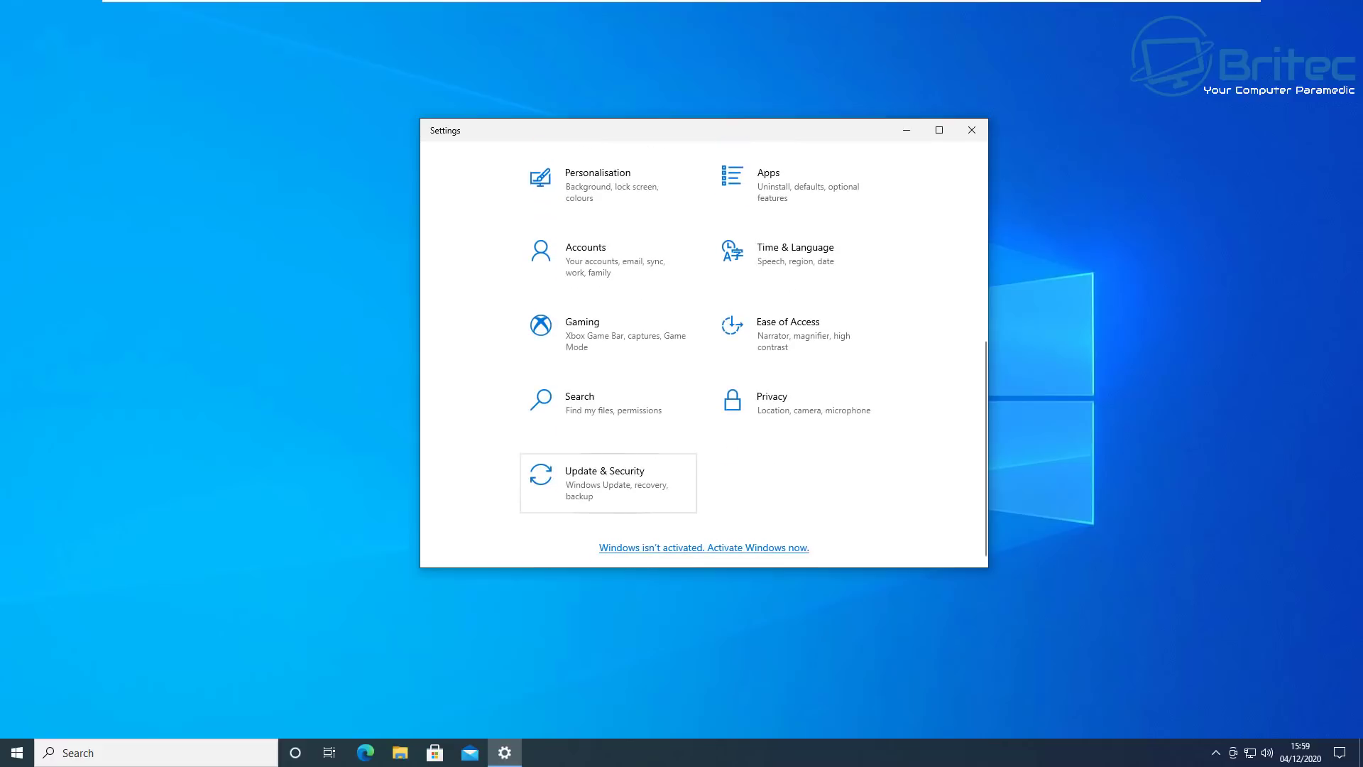
pyautogui.click(608, 482)
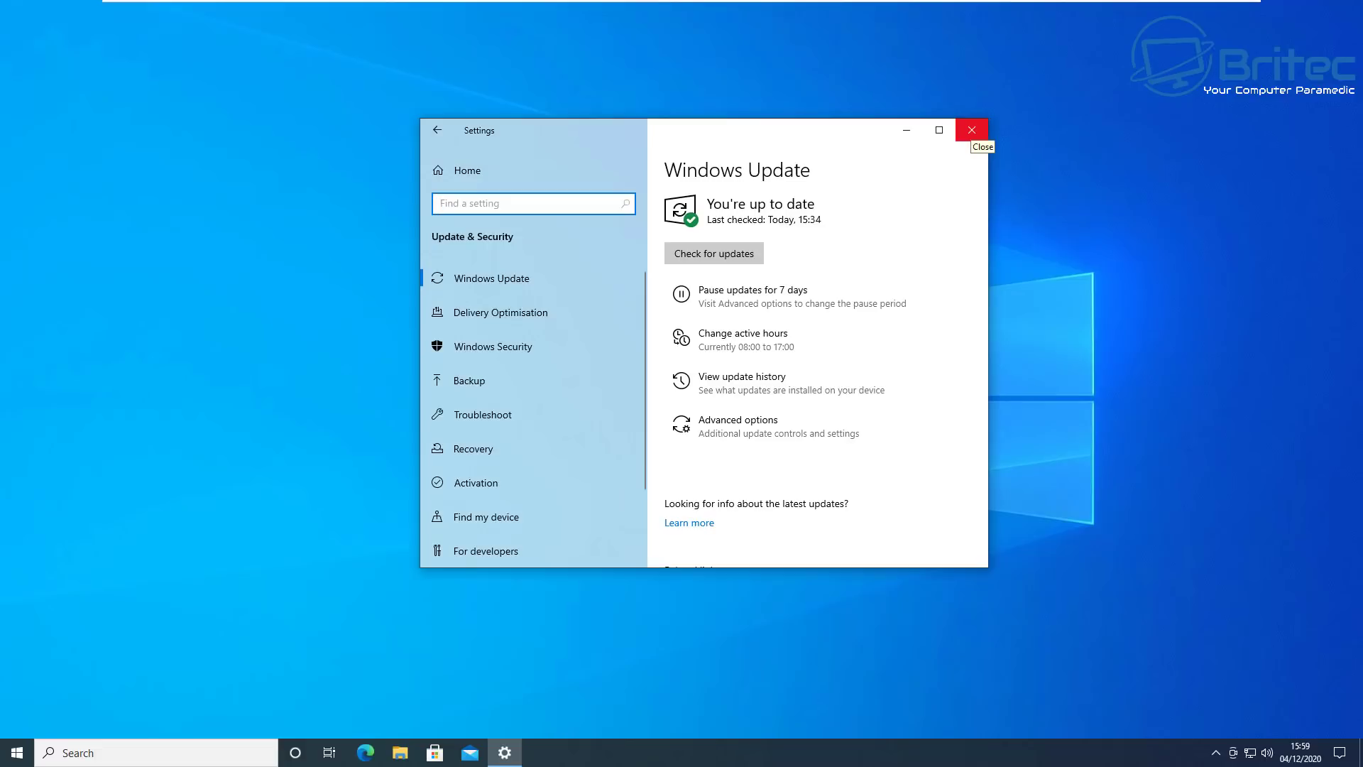
pyautogui.click(971, 130)
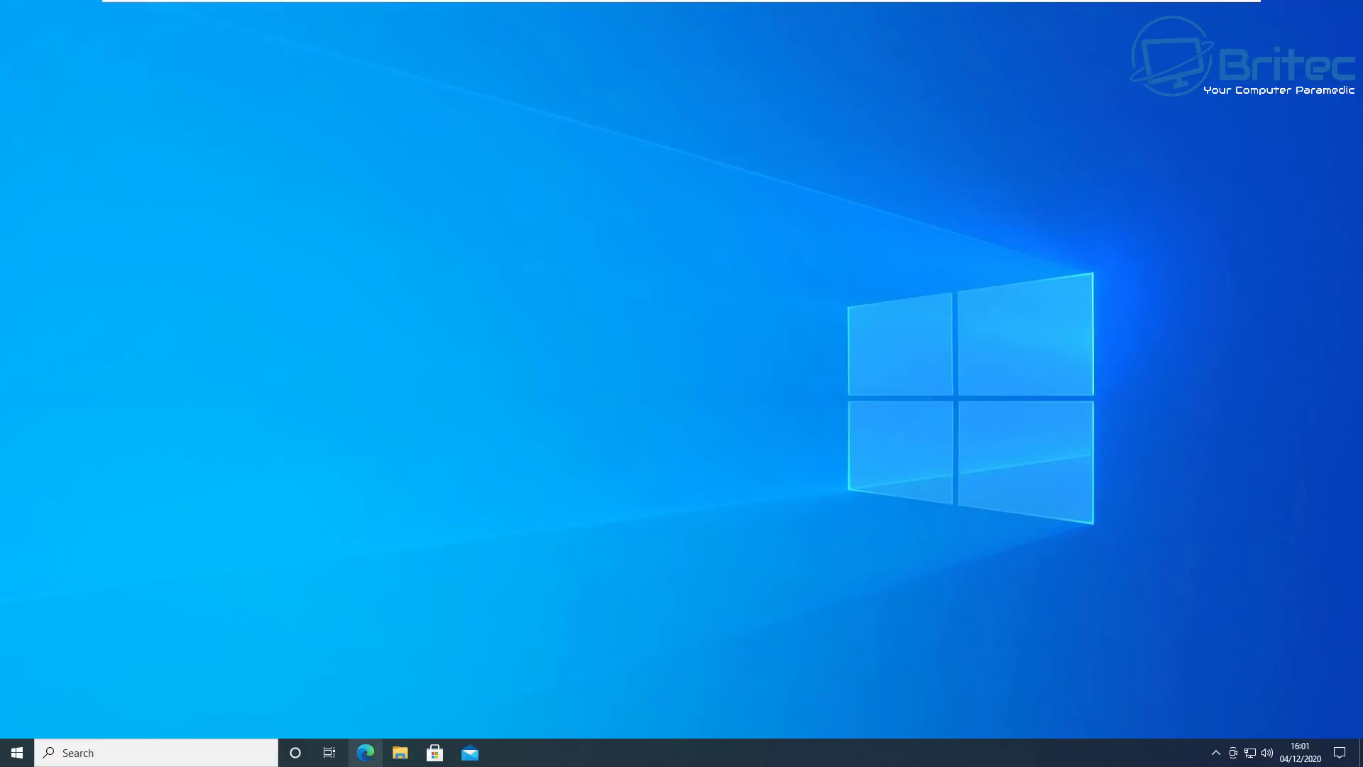
# Step: Open Microsoft Edge, search the web for "windows 10 iso", and open Microsoft's UK Download Windows 10 page
pyautogui.click(365, 753)
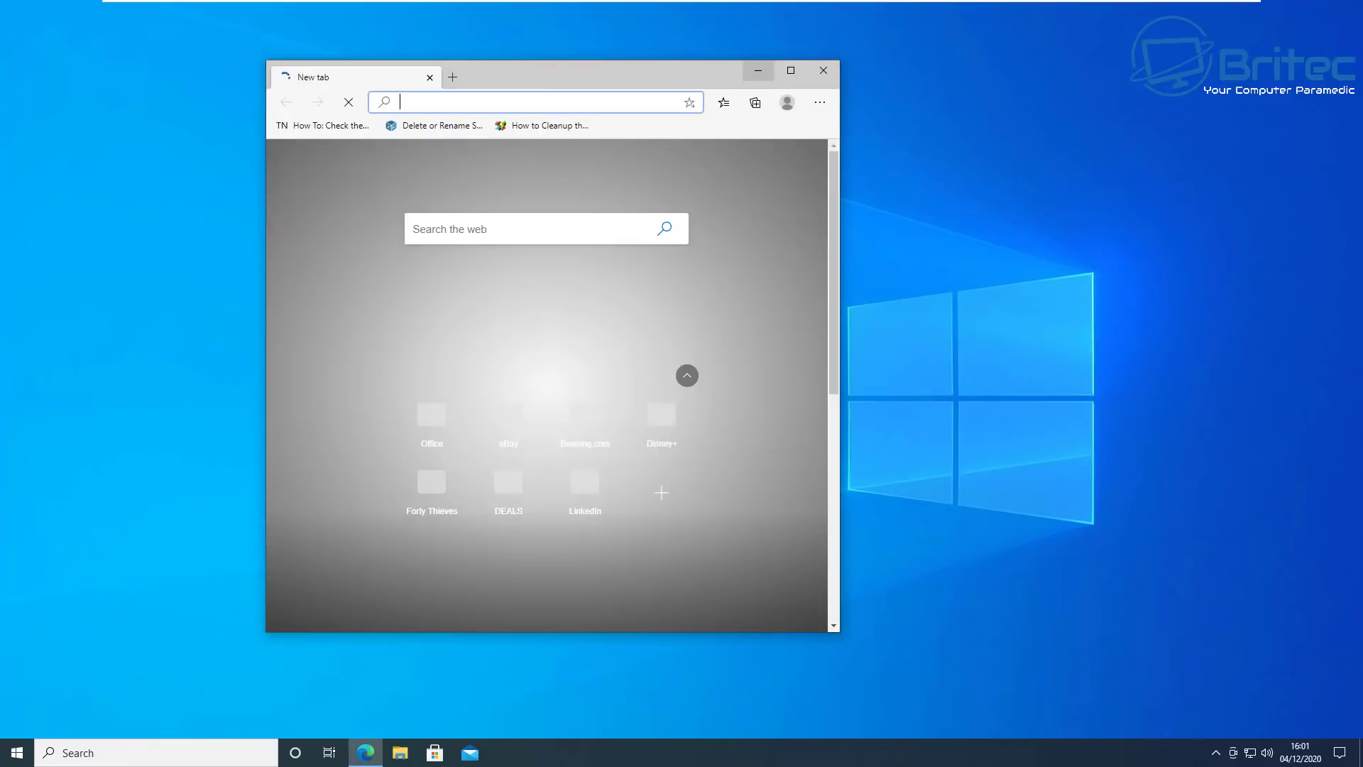
pyautogui.doubleClick(264, 28)
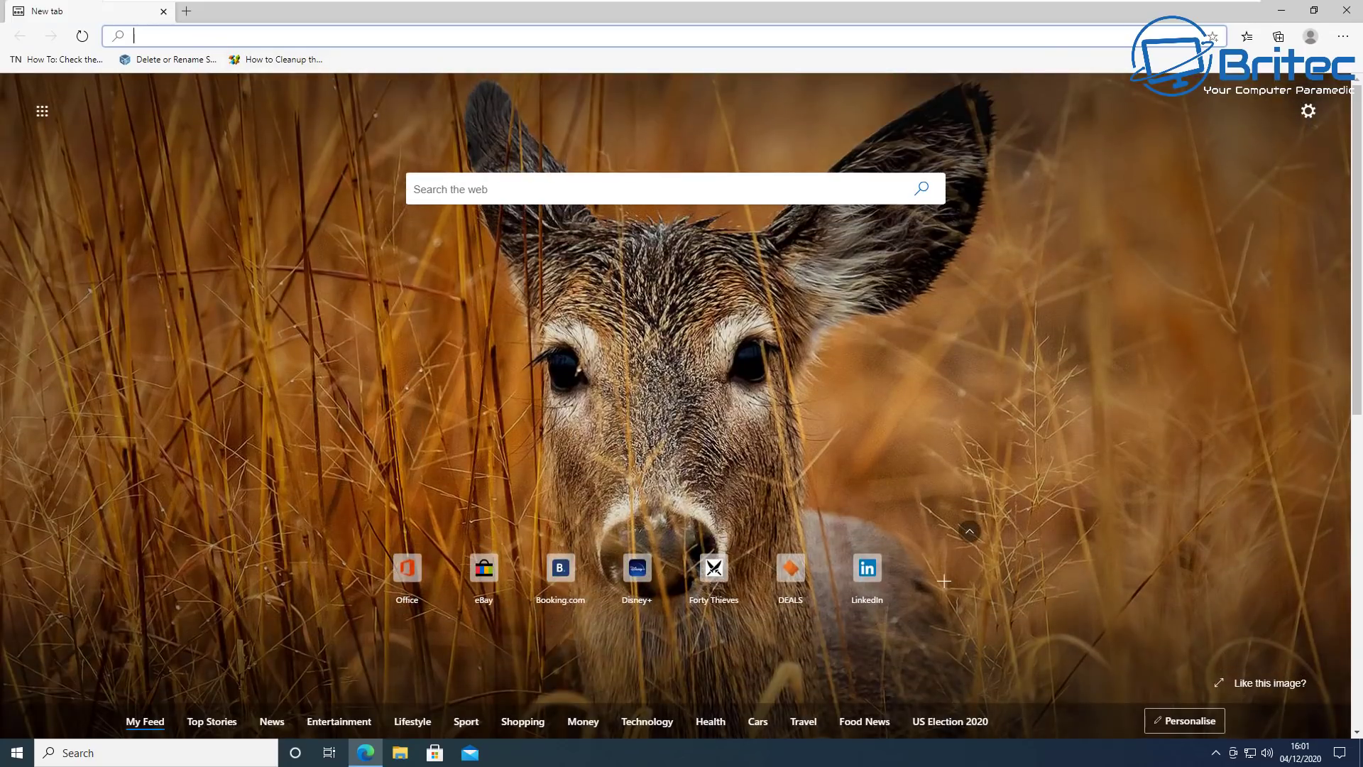
pyautogui.write('window')
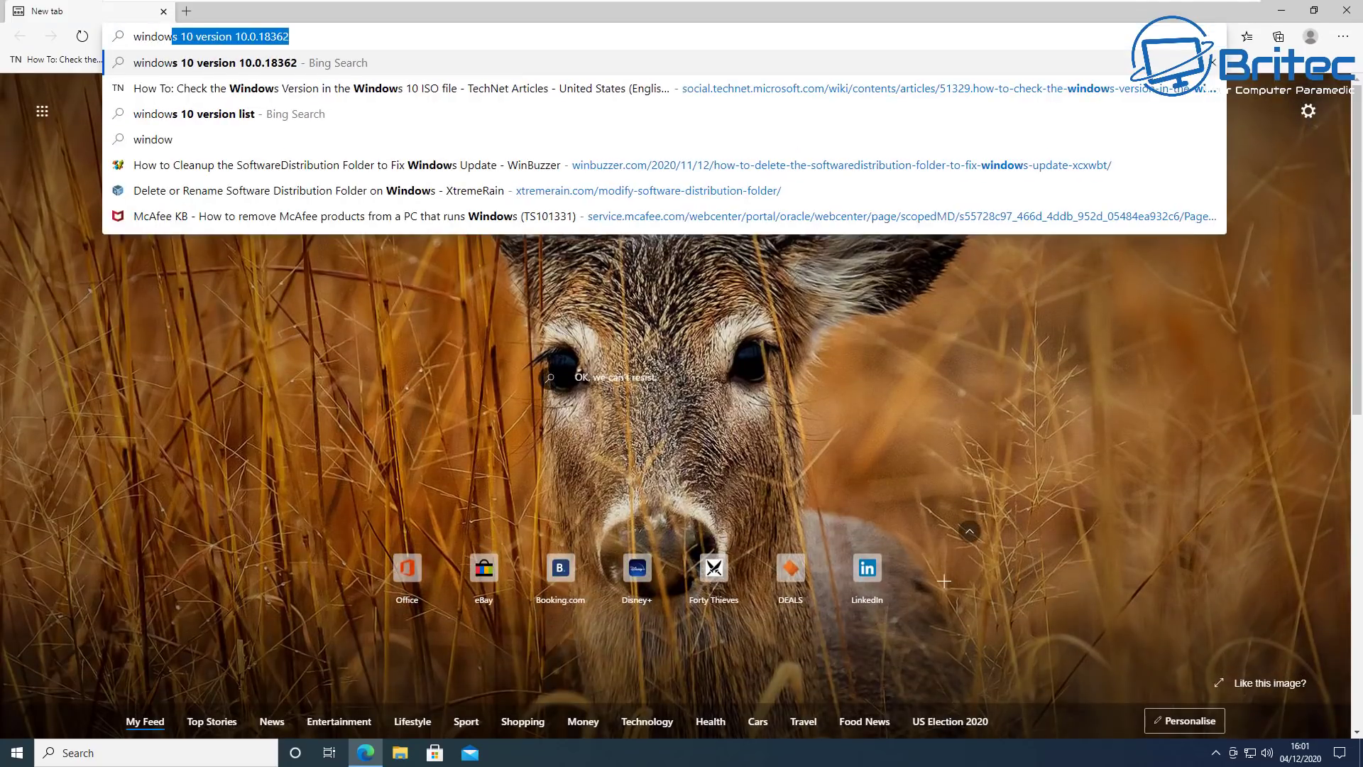
pyautogui.write('s 10 iso')
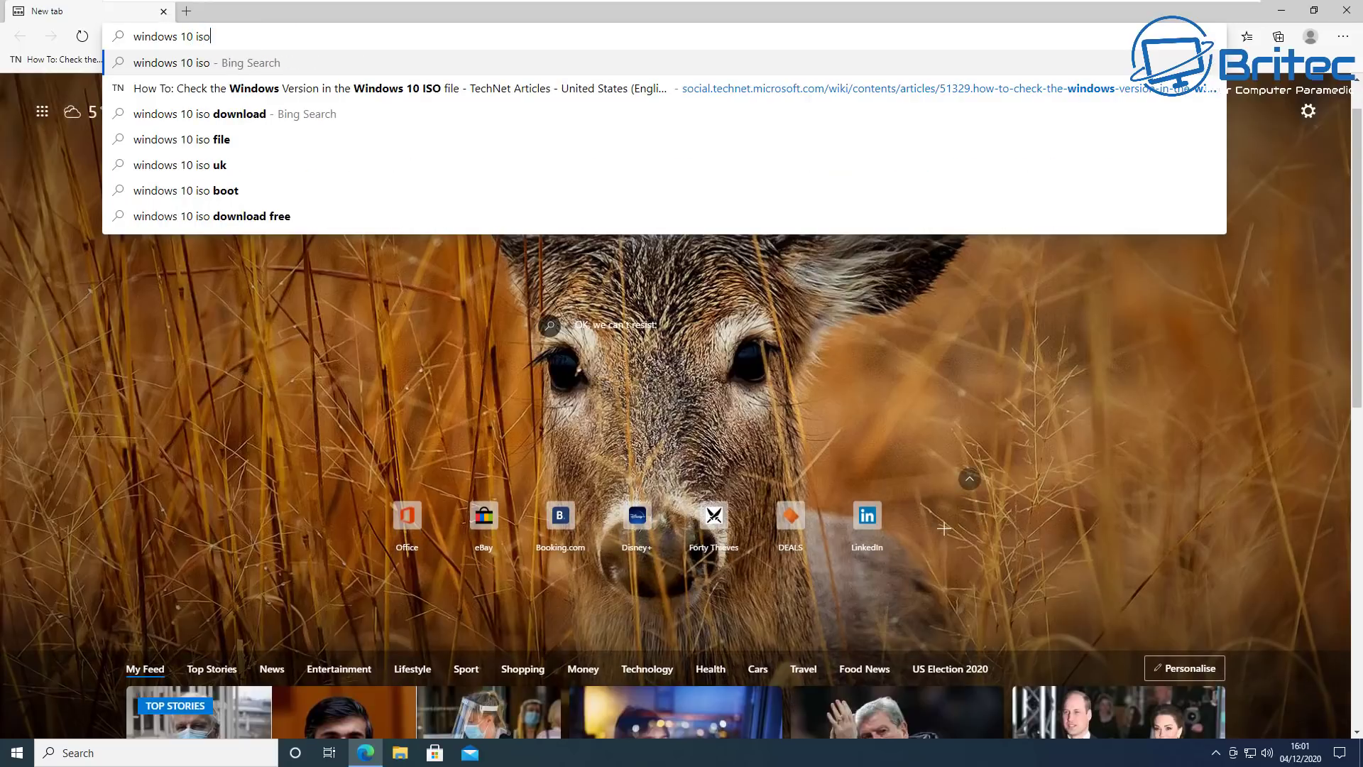
pyautogui.press('Return')
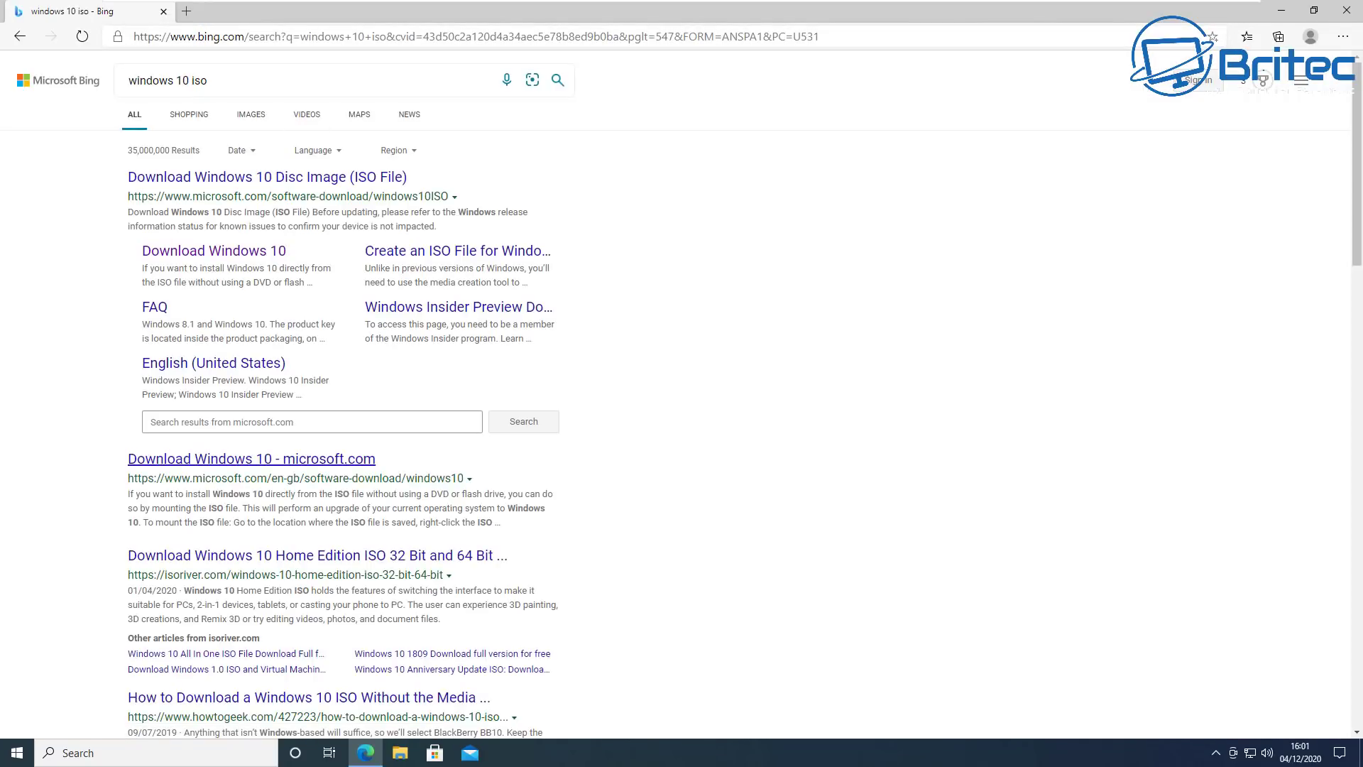
pyautogui.click(252, 459)
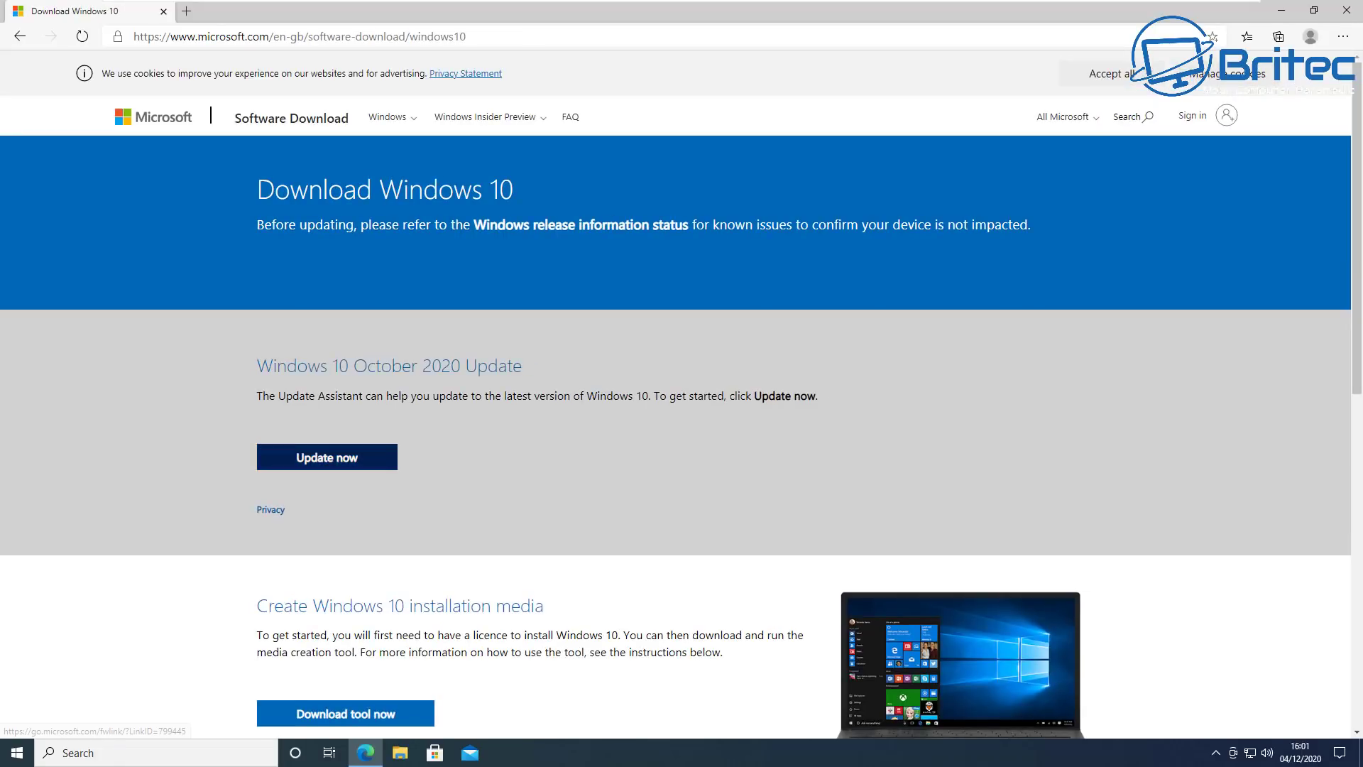
# Step: Download the Windows 10 October 2020 Update Assistant, run it with elevation approved, and exit it when it finishes
pyautogui.click(326, 457)
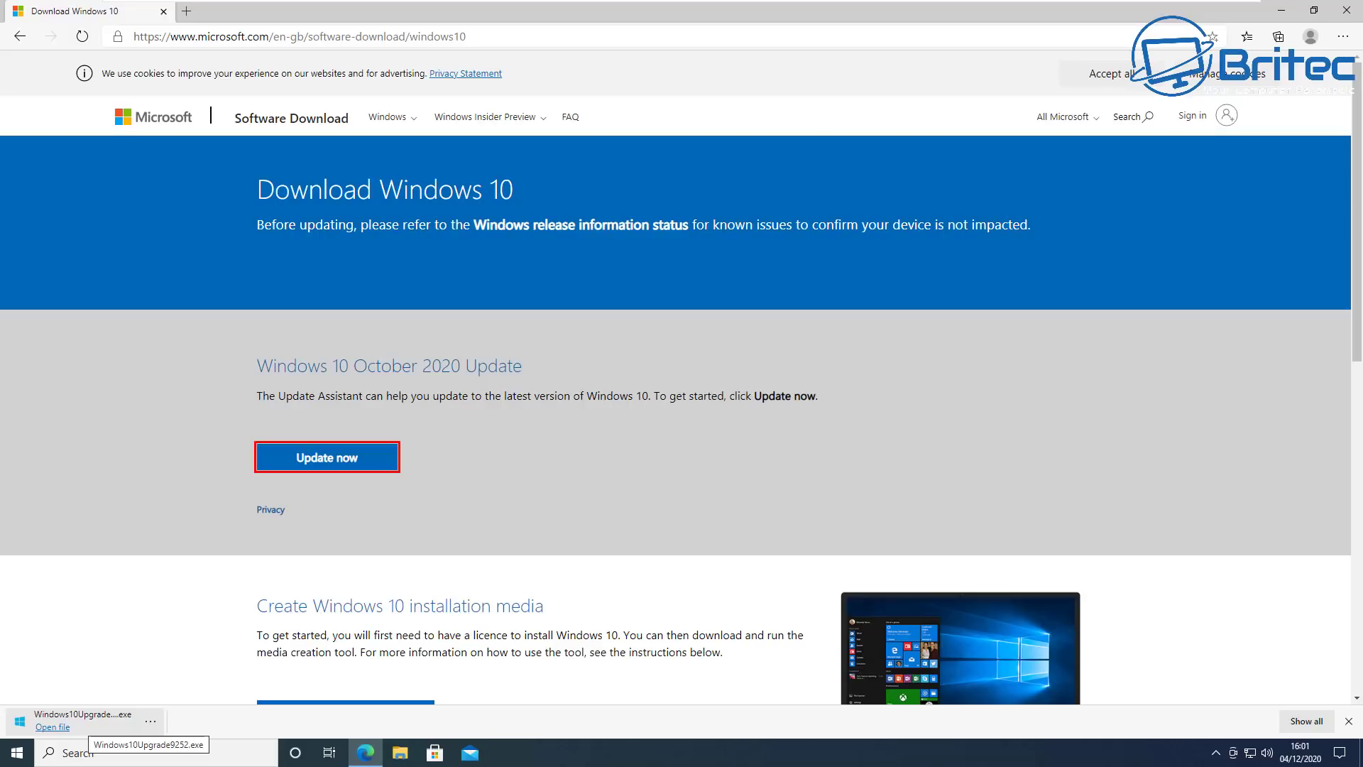
pyautogui.click(78, 720)
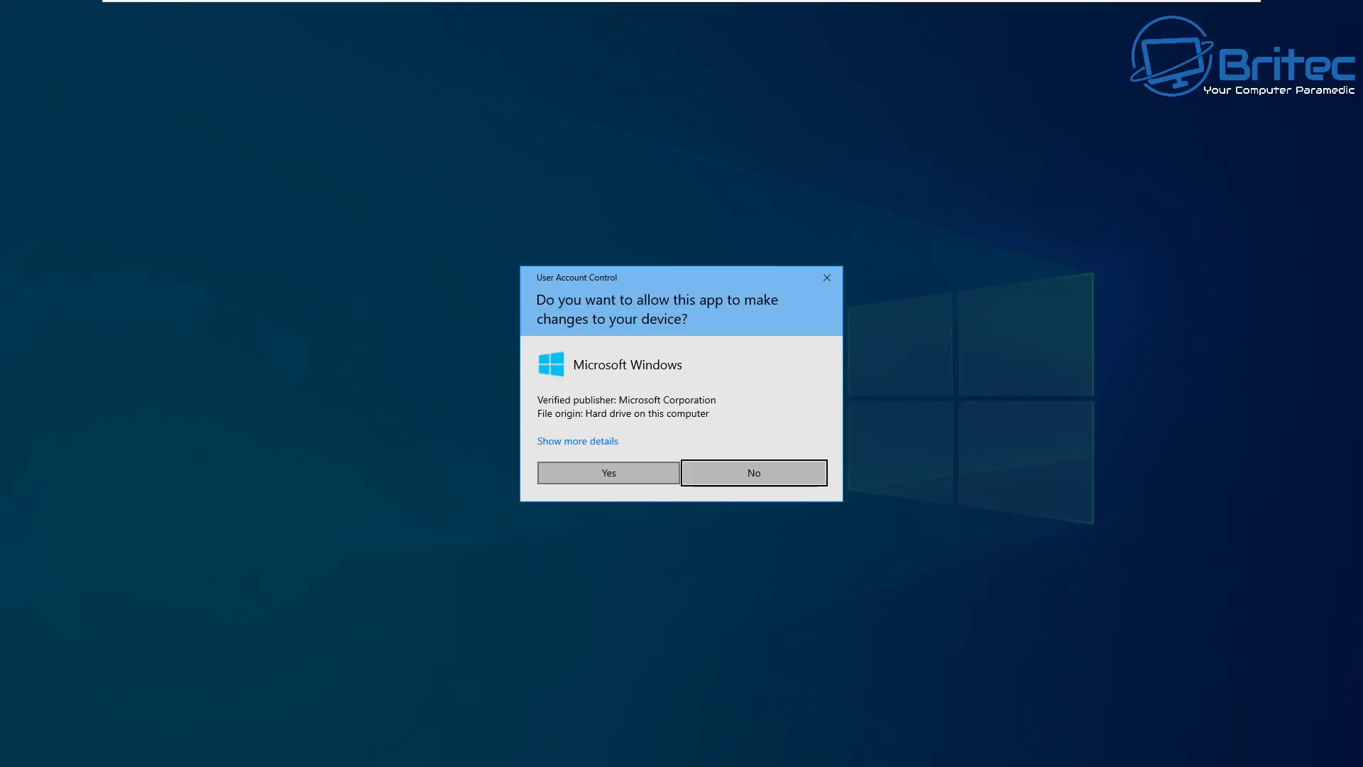
pyautogui.hotkey('alt', 'y')
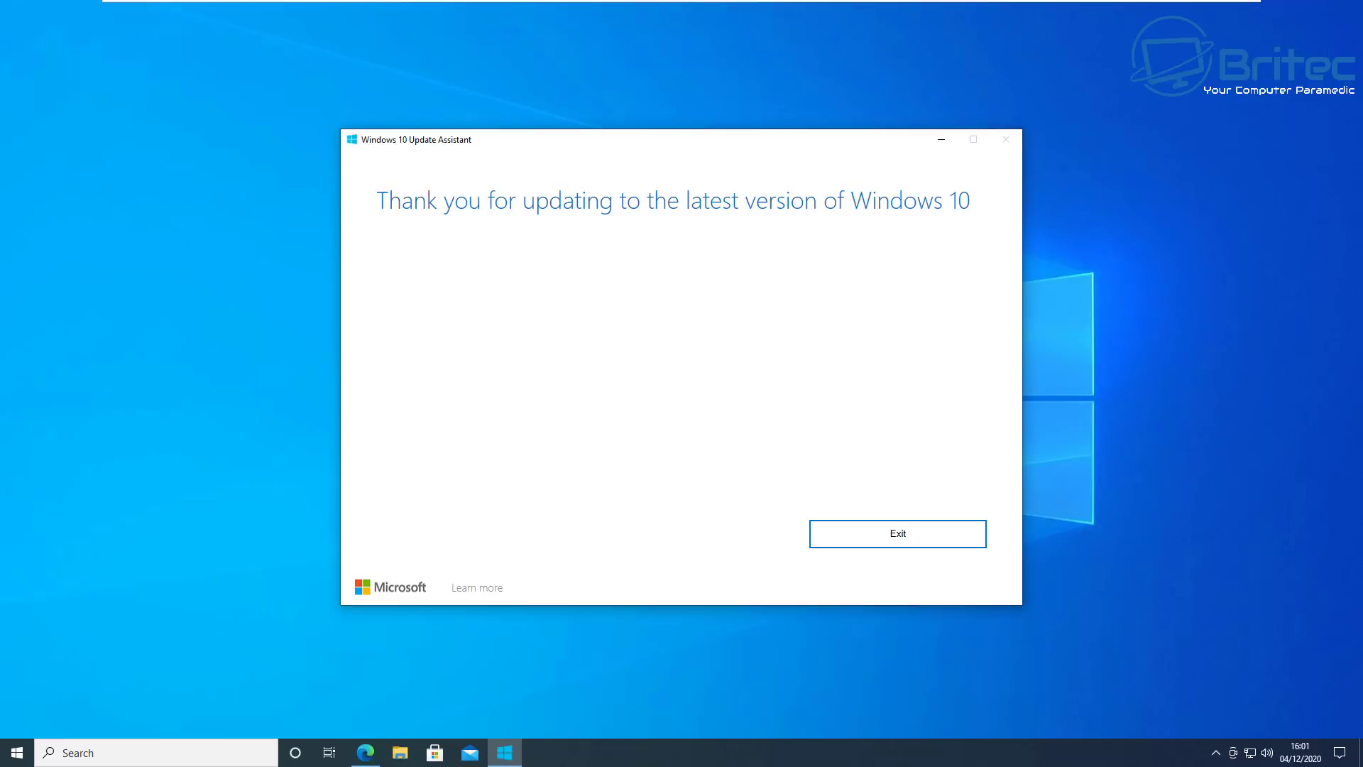
pyautogui.press('Return')
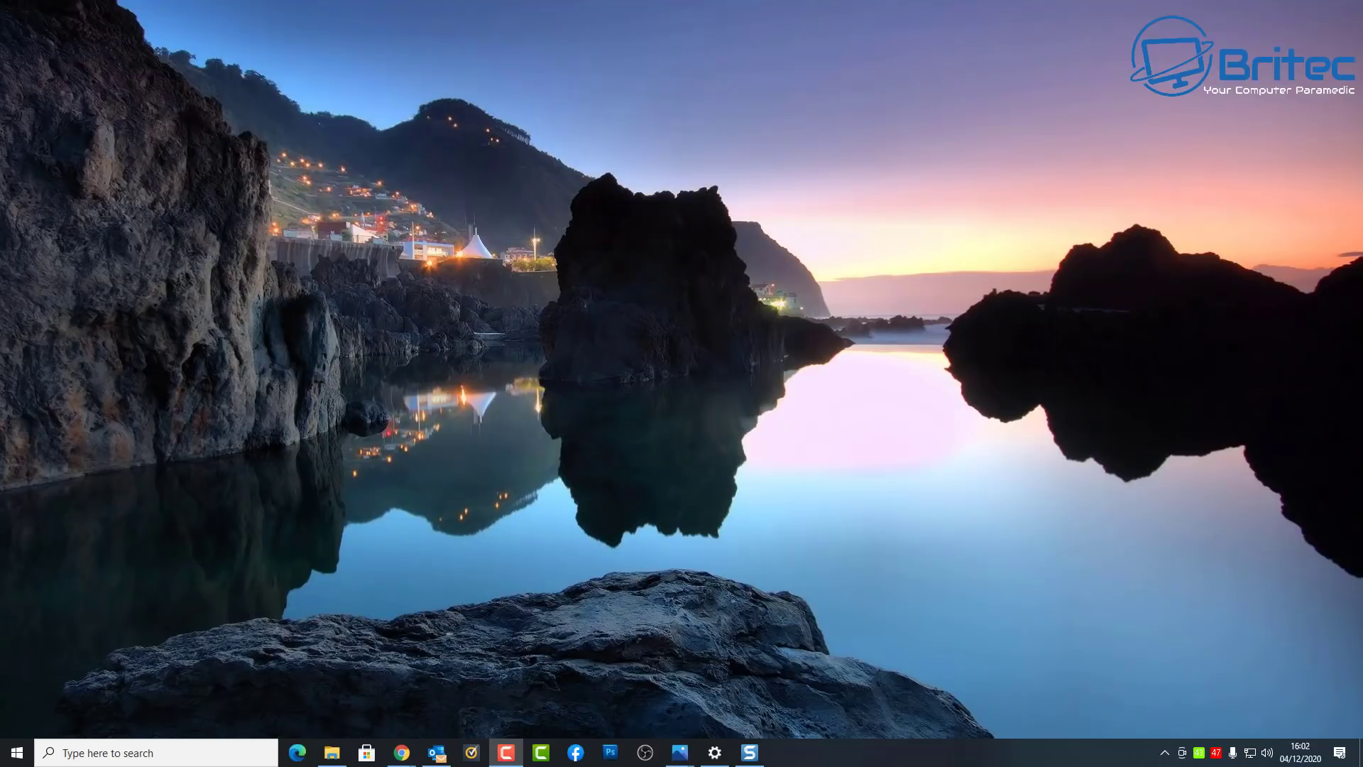
# Step: Examine the Norton 360 notification-area options for disabling Auto-Protect and Smart Firewall, and dismiss them
pyautogui.click(1164, 753)
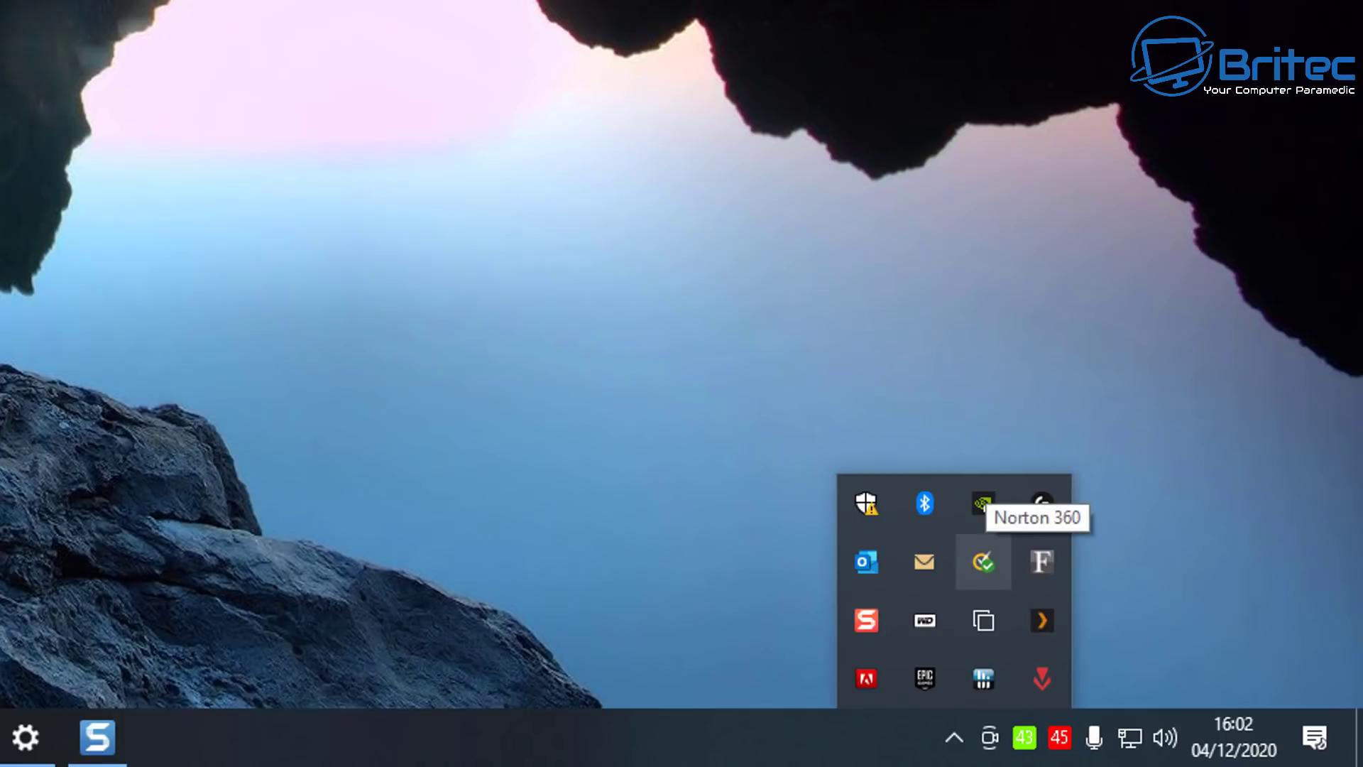
pyautogui.rightClick(983, 562)
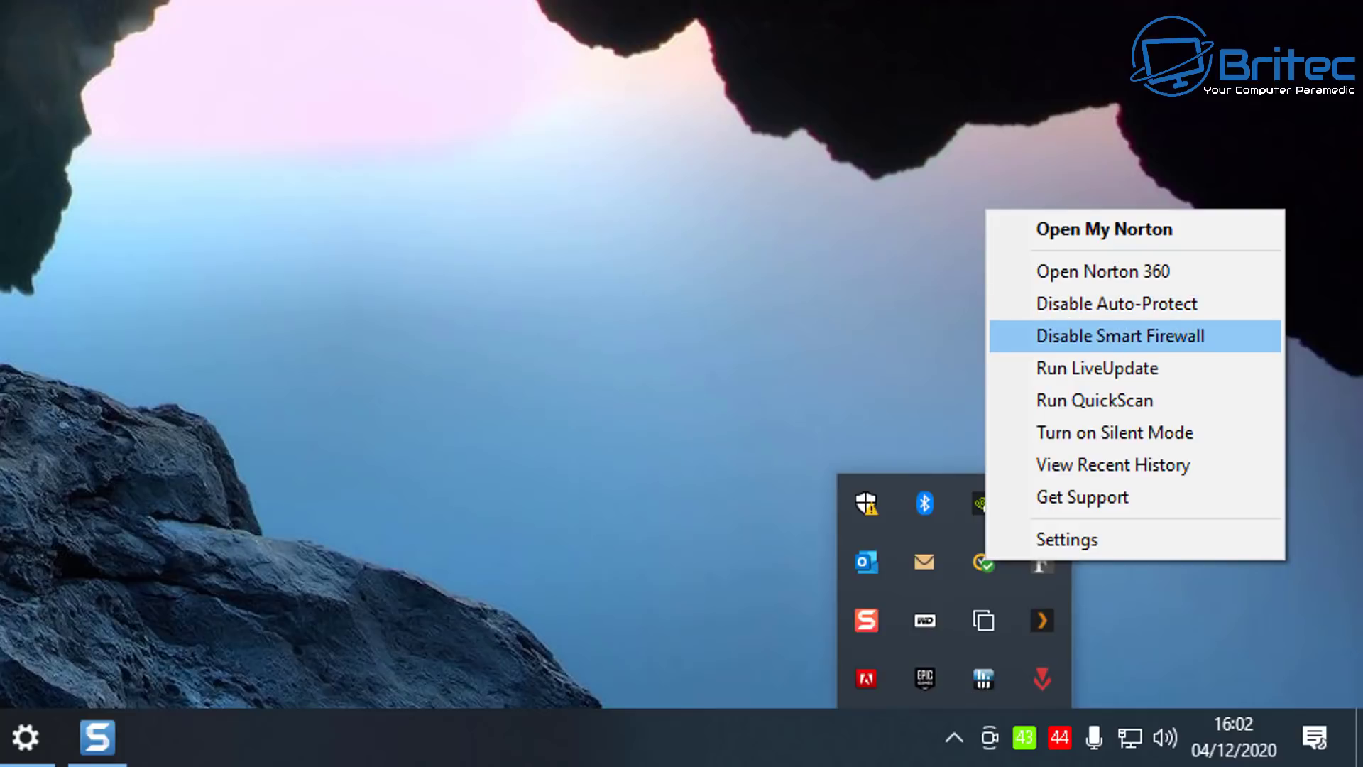
pyautogui.click(1067, 539)
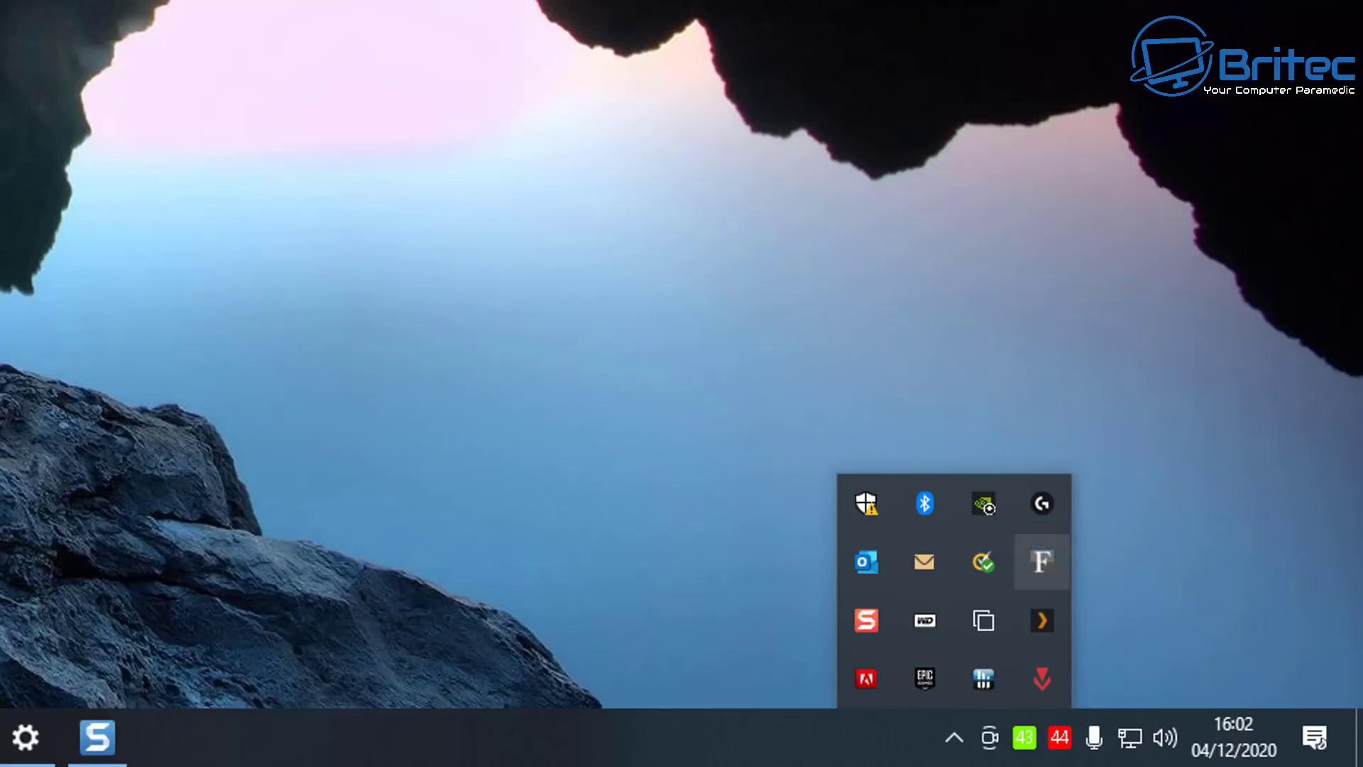